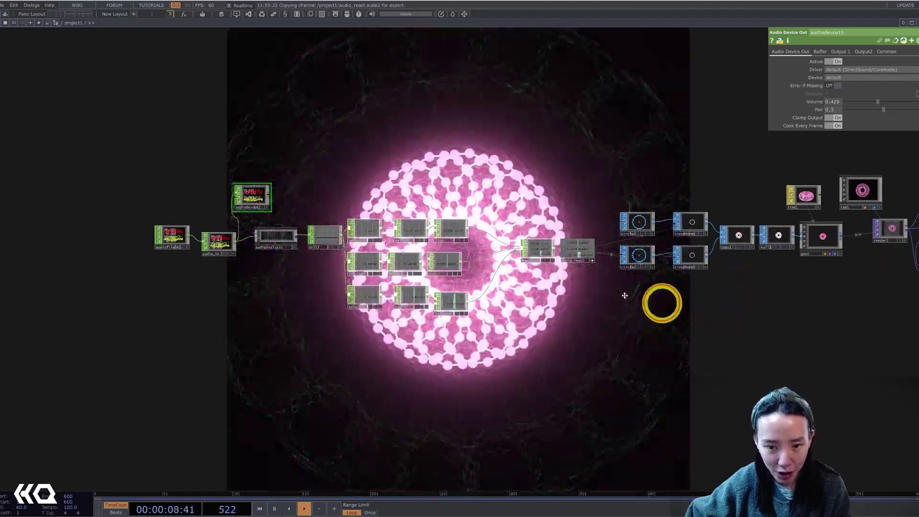
Examine the finished audio-reactive network, from the audio input and analysis operators to the geometry and output chain
drag(885, 282, 417, 235)
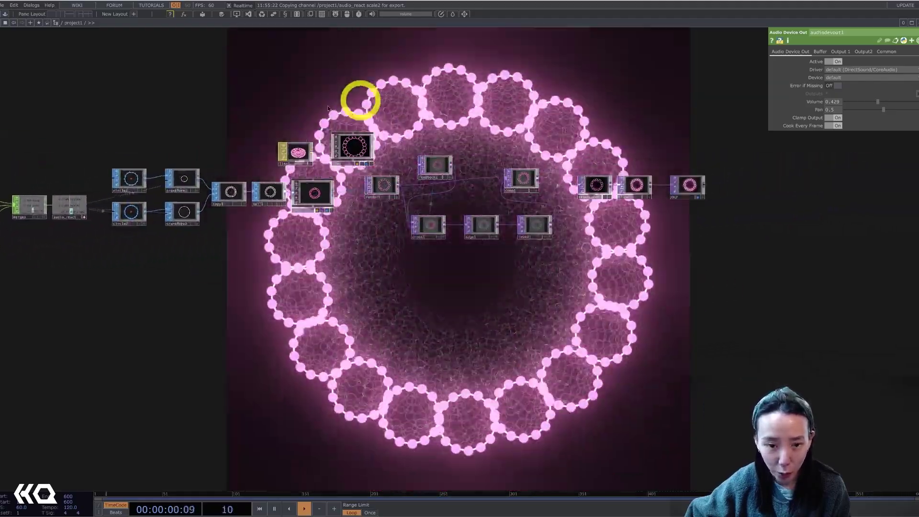
scroll(353, 117, left, 4)
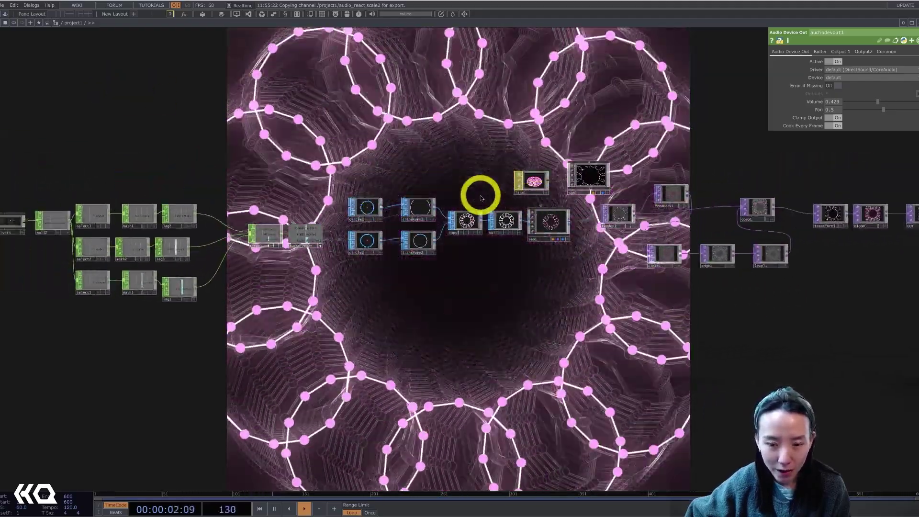
scroll(613, 335, left, 10)
scroll(475, 207, up, 8)
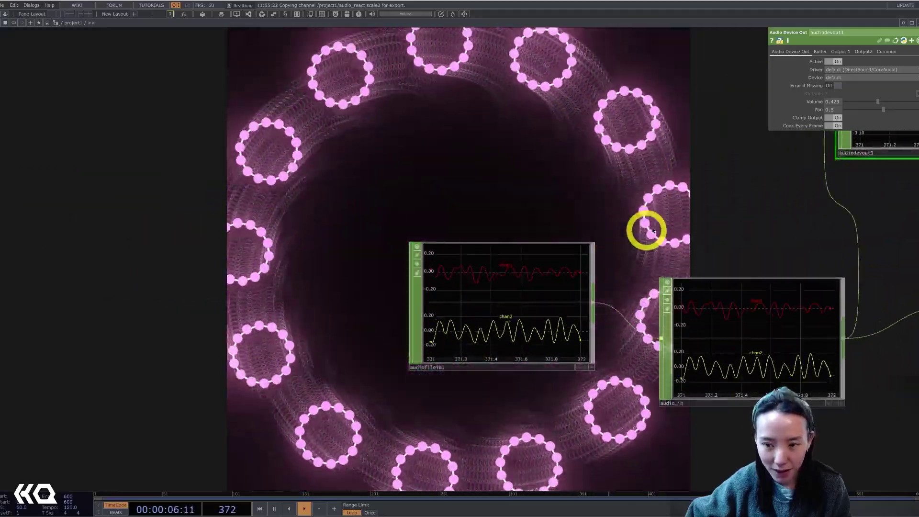
drag(511, 228, 262, 246)
drag(372, 216, 232, 199)
scroll(568, 318, right, 3)
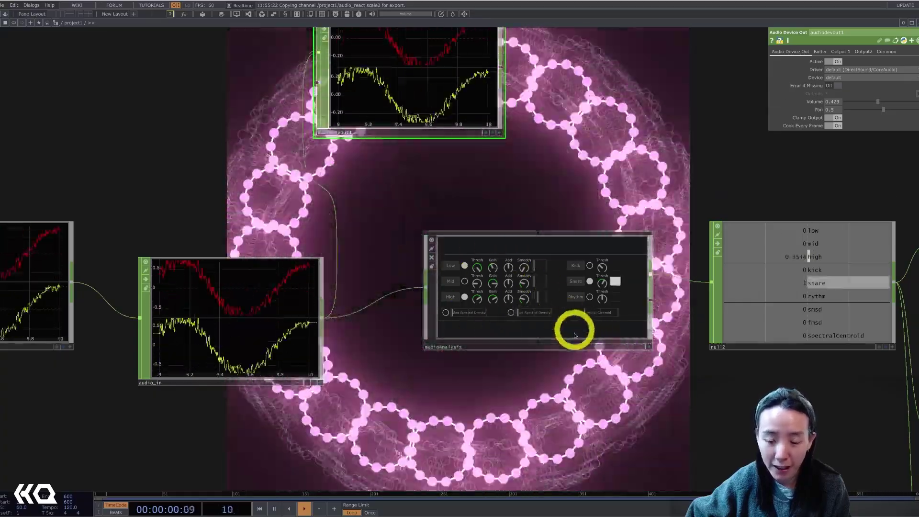
scroll(605, 365, down, 4)
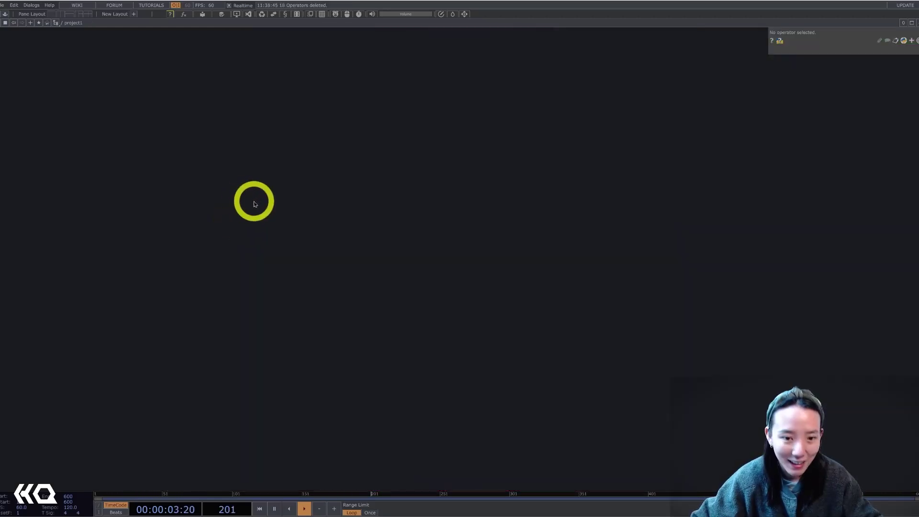
Add a Circle SOP to the empty project network
double_click(342, 224)
text(circle)
click(238, 127)
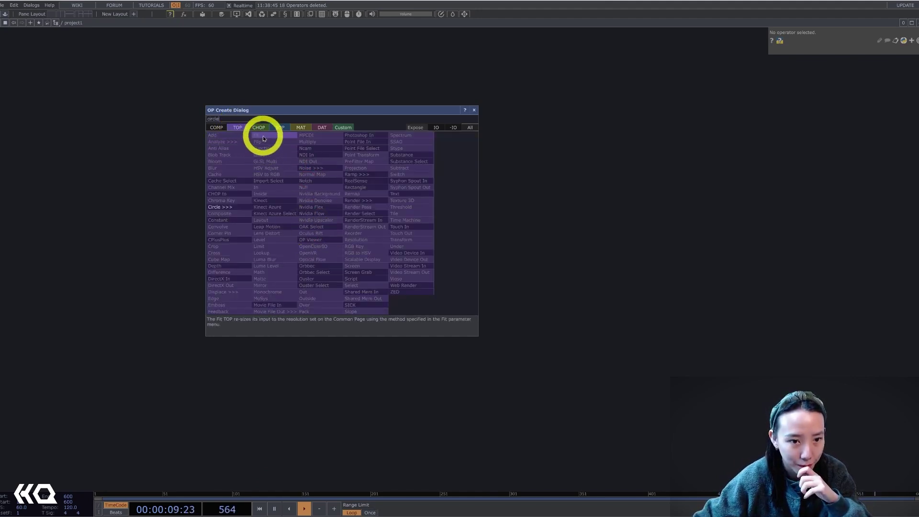
click(280, 127)
click(237, 255)
click(386, 177)
scroll(386, 176, up, 6)
drag(542, 173, 586, 225)
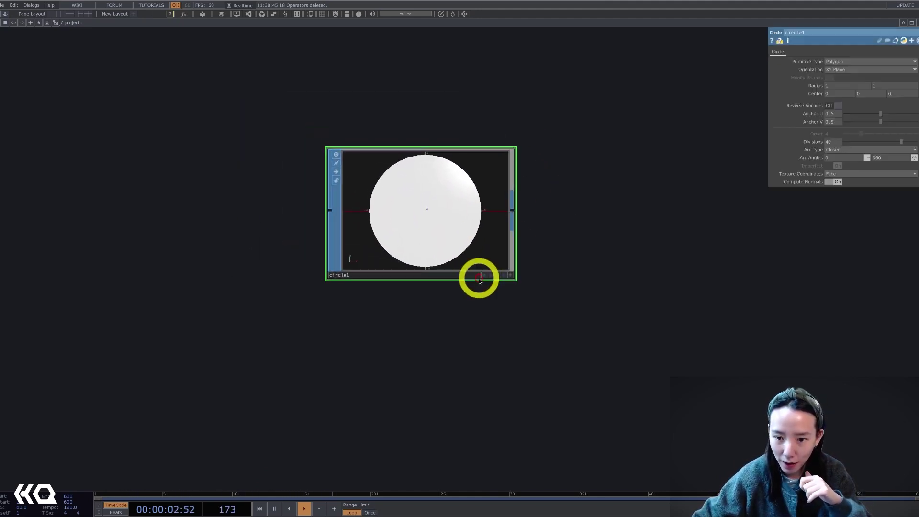
Display circle1's geometry as wireframe and show its point markers in the viewer
click(512, 276)
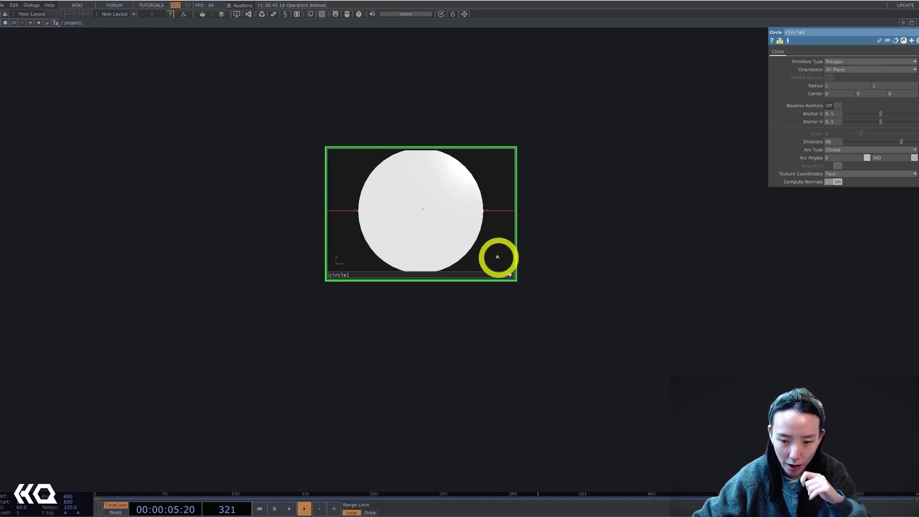
key(w)
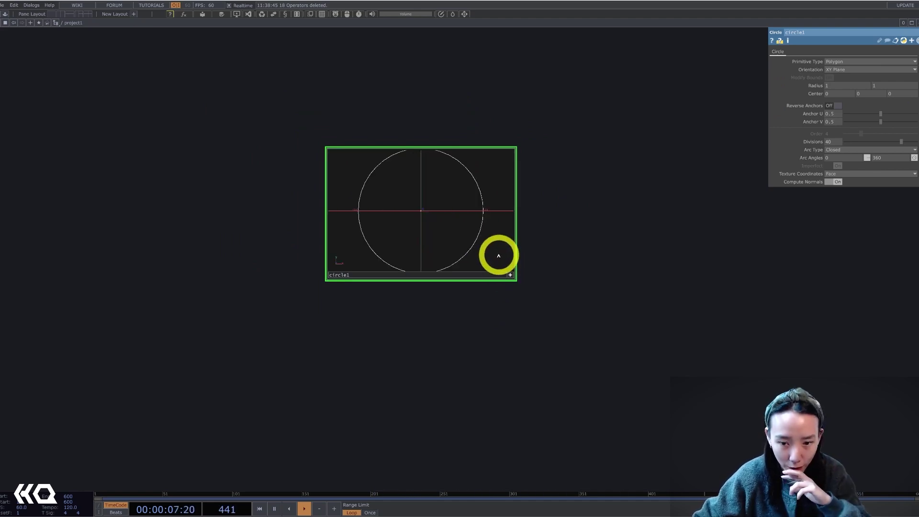
key(d)
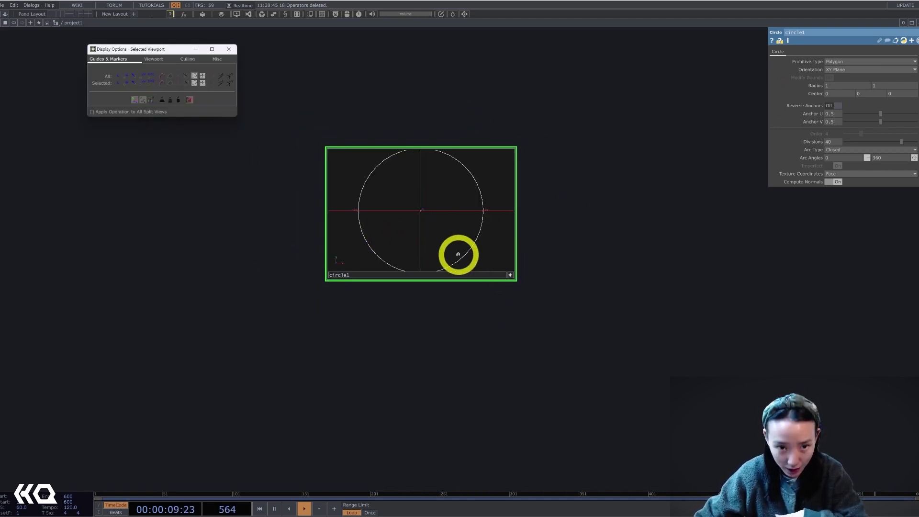
click(134, 84)
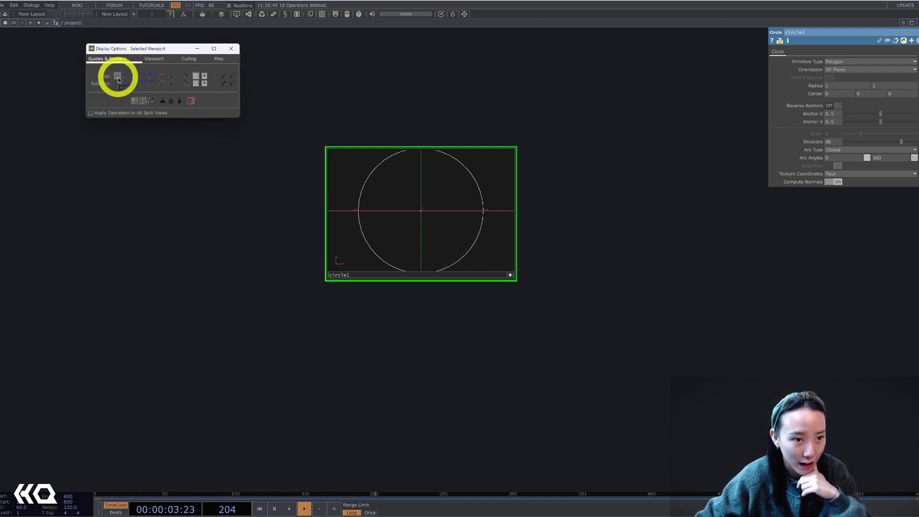
scroll(435, 209, up, 3)
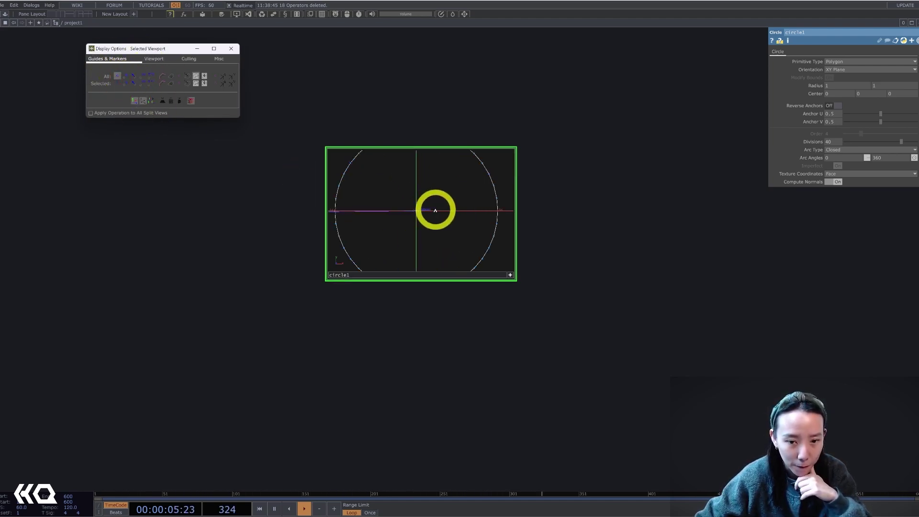
scroll(436, 209, down, 4)
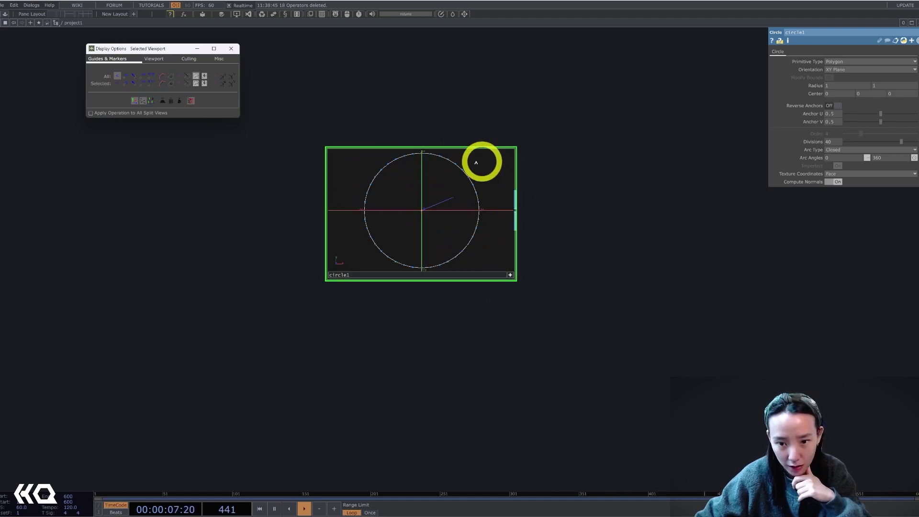
click(510, 274)
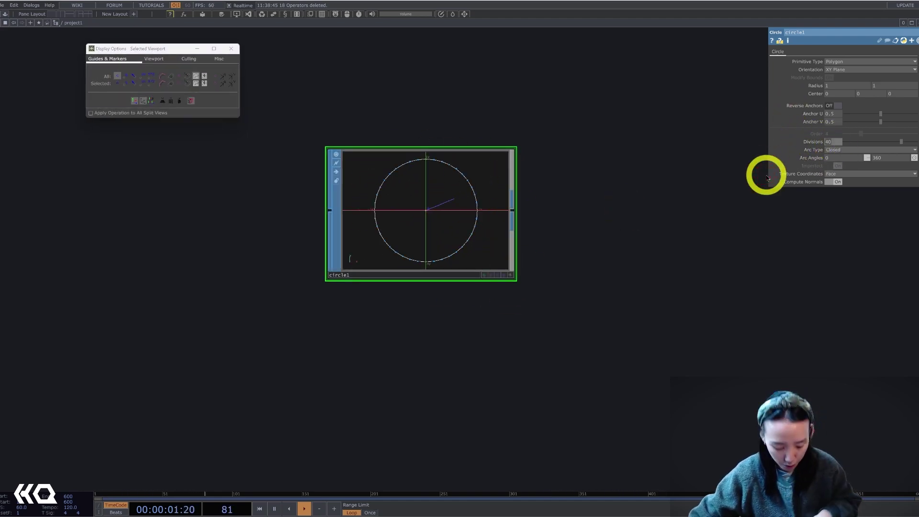
Set circle1's Divisions to 14
text(14)
key(Return)
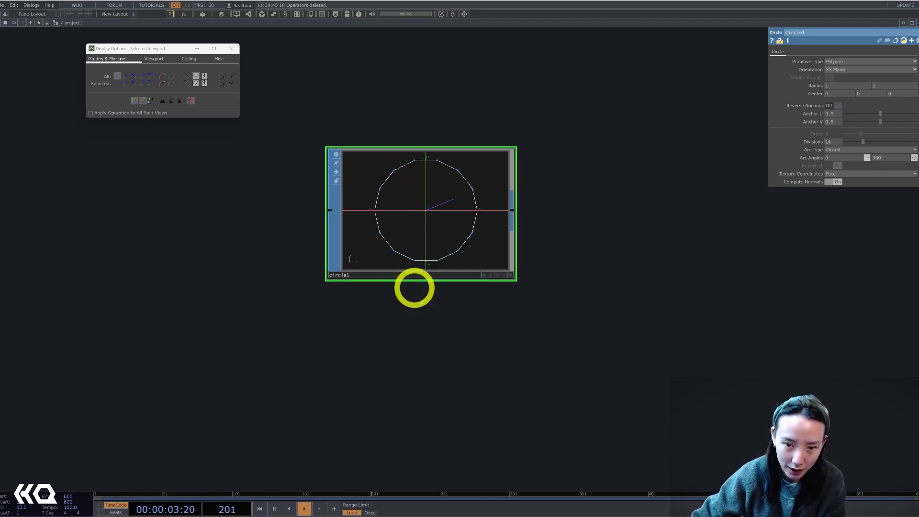
drag(608, 260, 567, 259)
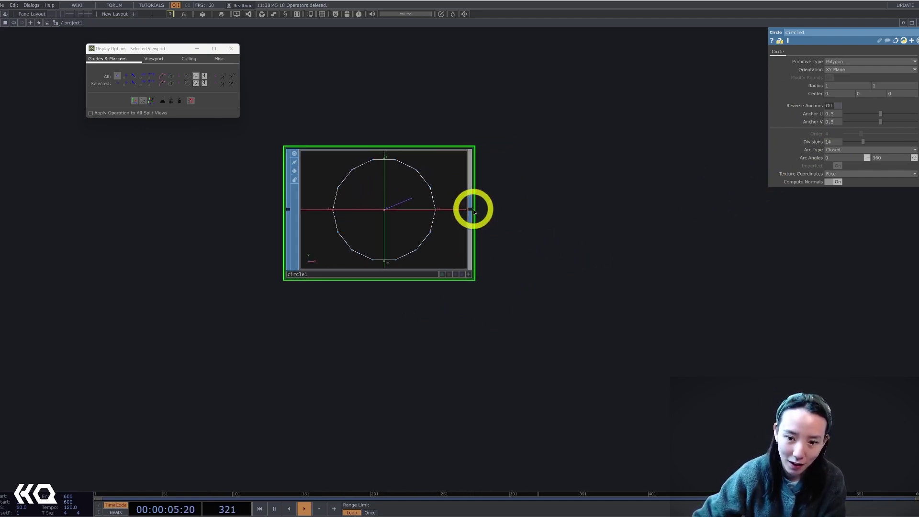
Append a Transform SOP to circle1's output and display its geometry as wireframe
click(472, 212)
text(tra)
click(490, 250)
click(653, 263)
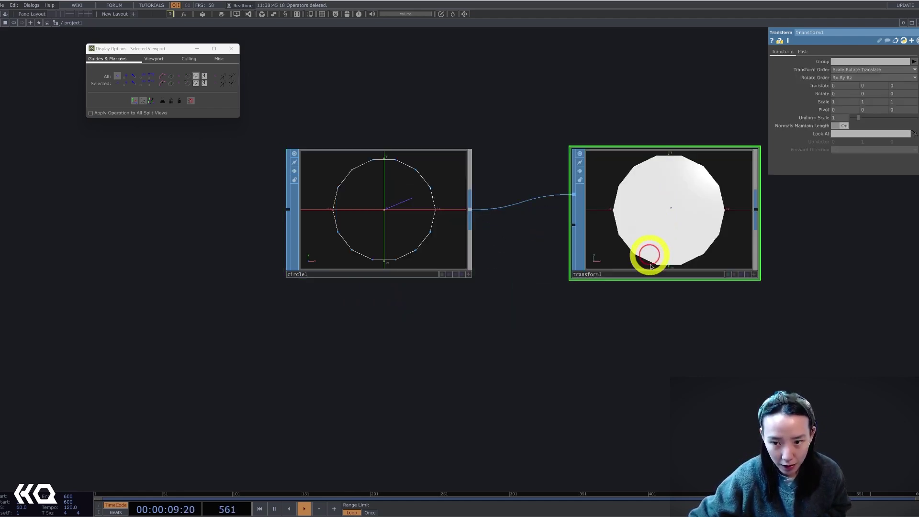
click(715, 252)
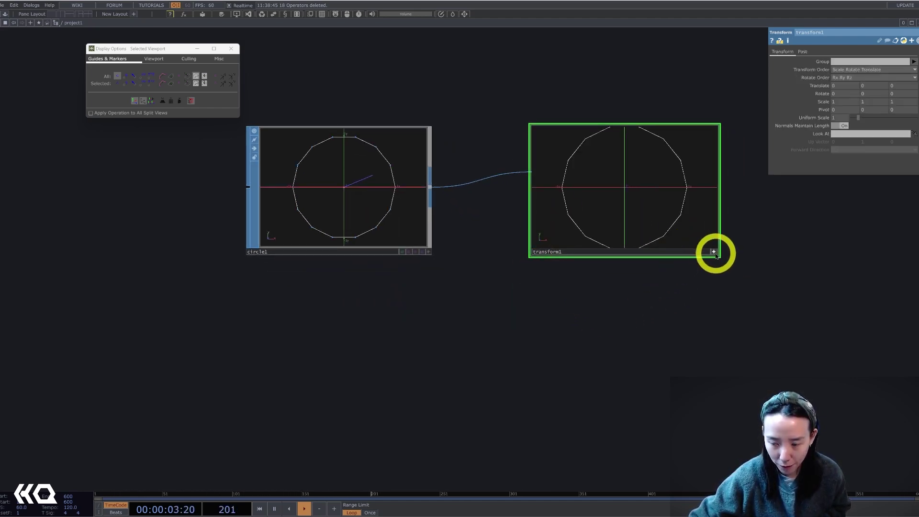
click(714, 253)
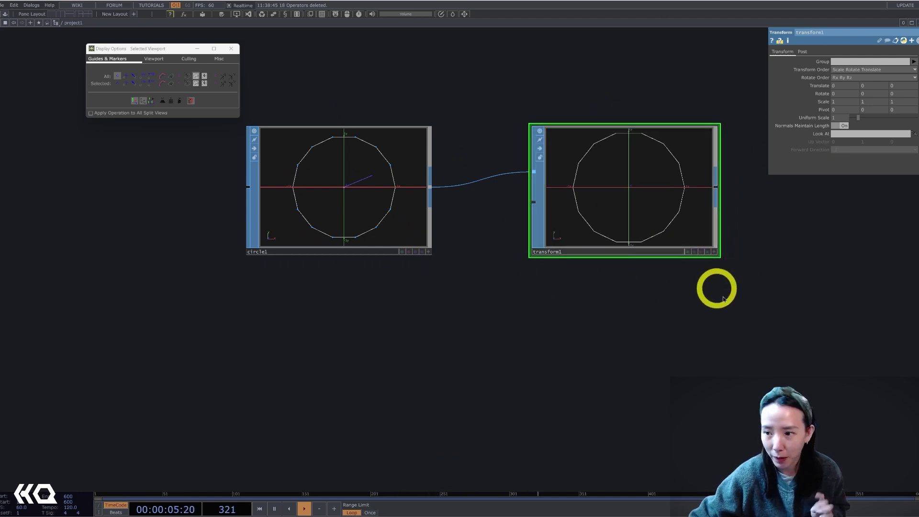
Duplicate the connected circle1 and transform1 pair and place the copy below the original
scroll(704, 304, down, 3)
drag(716, 331, 383, 148)
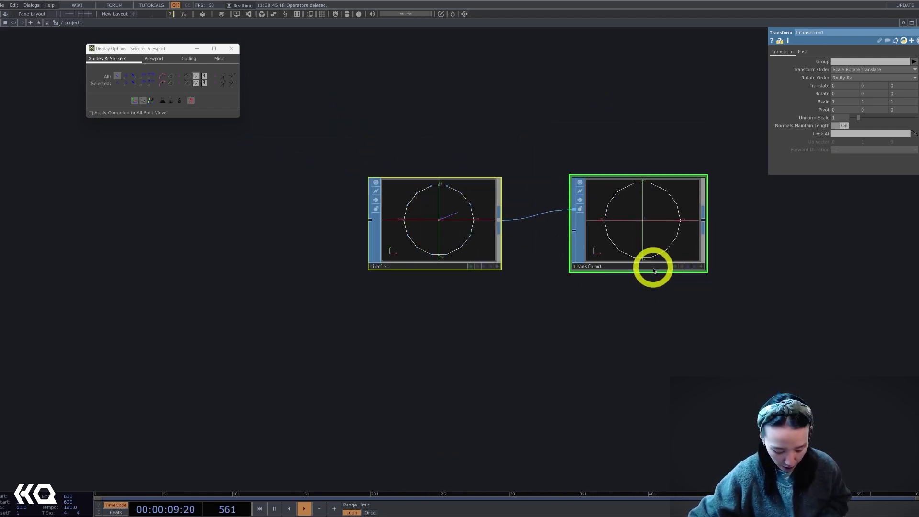
key(ctrl+c)
key(ctrl+v)
key(h)
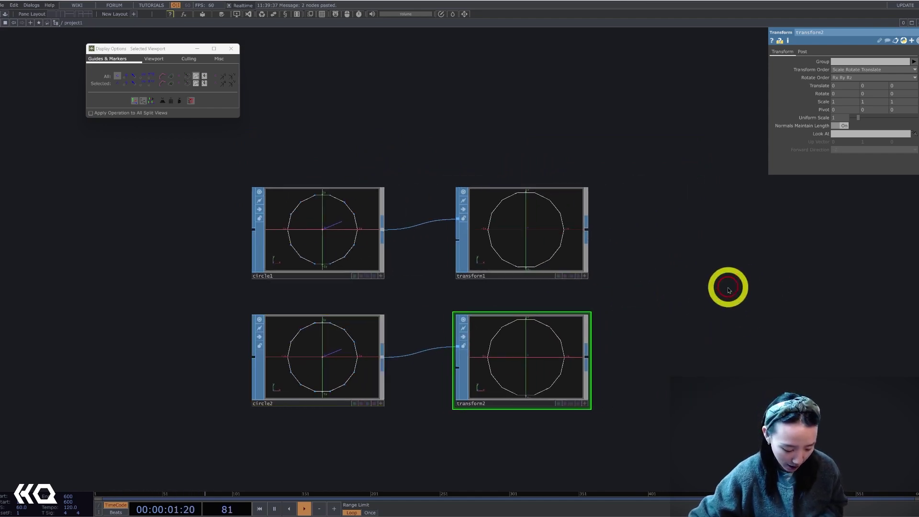
Add a Copy SOP, connecting transform1 to its first input and transform2 to its second input
key(Tab)
text(co)
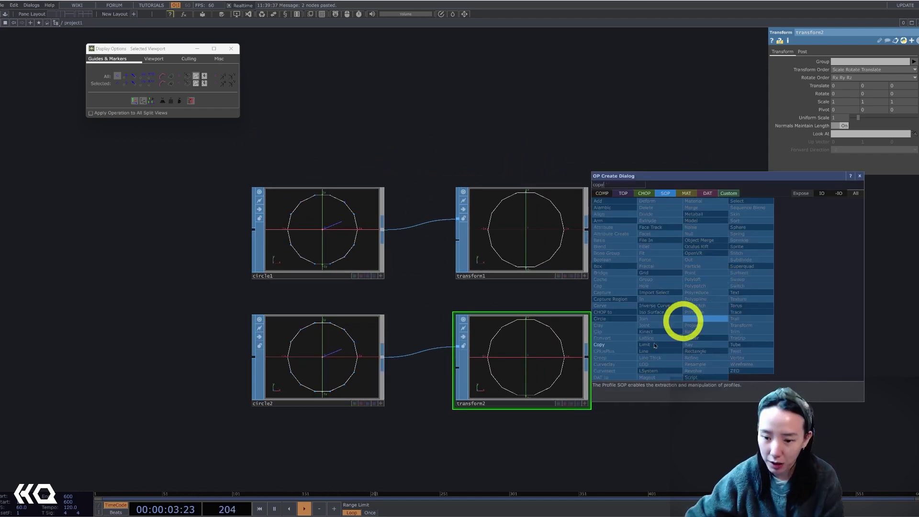
click(616, 348)
click(698, 281)
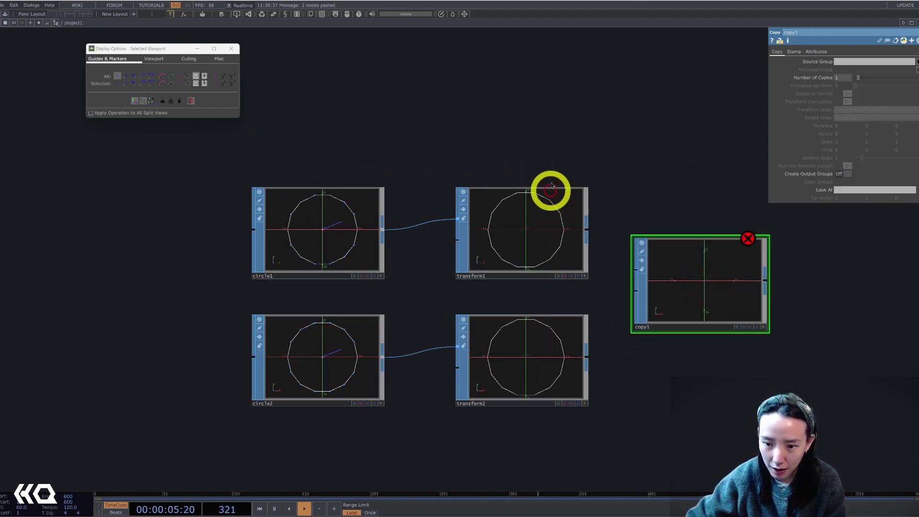
key(h)
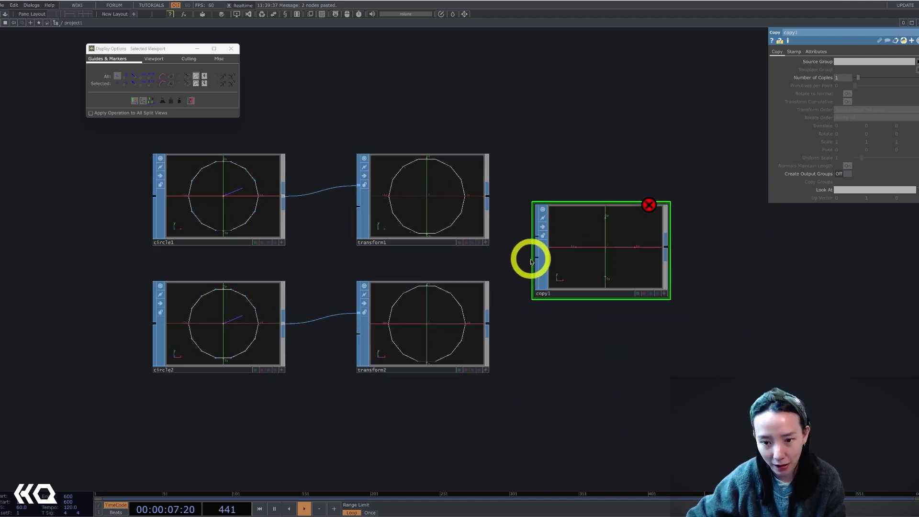
drag(506, 219, 539, 236)
drag(487, 324, 551, 262)
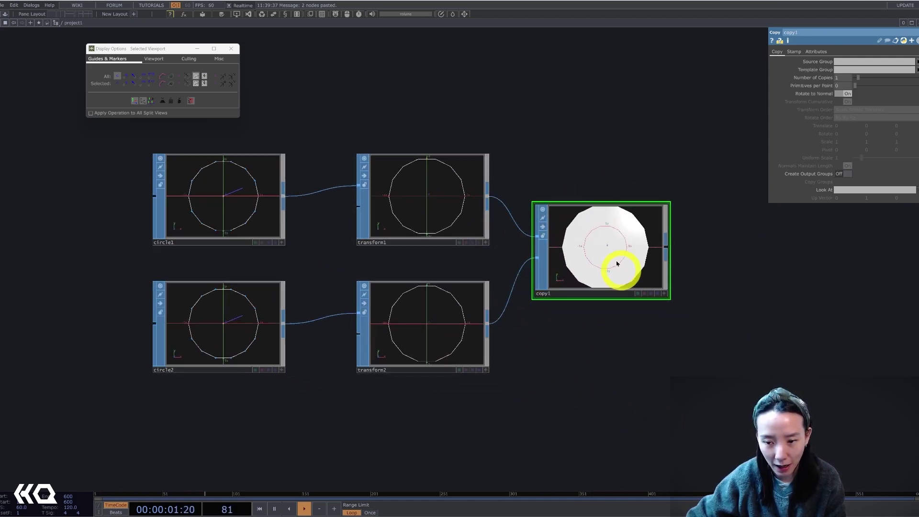
Display copy1's combined circle geometry as wireframe in its viewer
scroll(657, 295, up, 3)
click(690, 294)
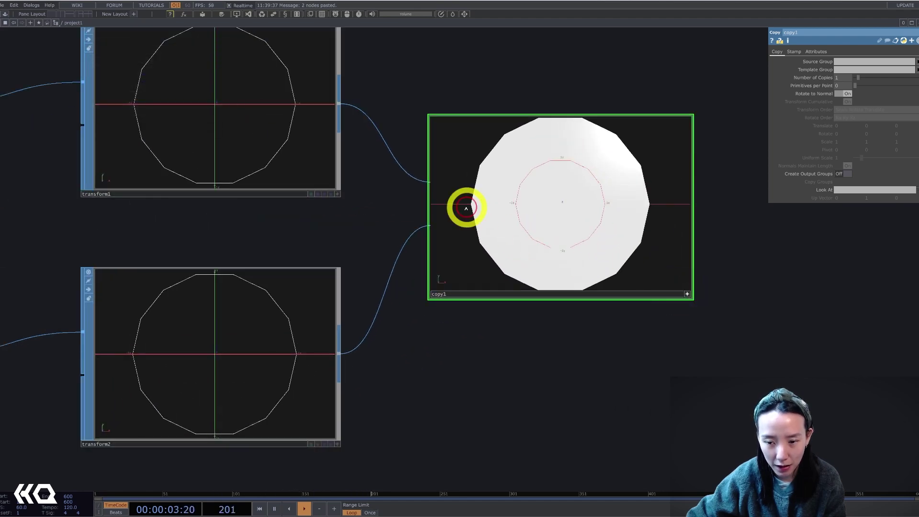
key(w)
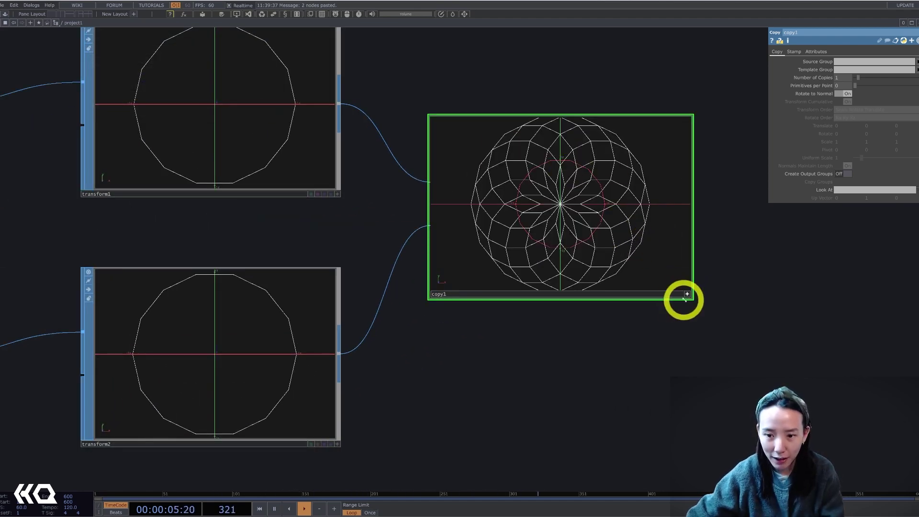
click(687, 294)
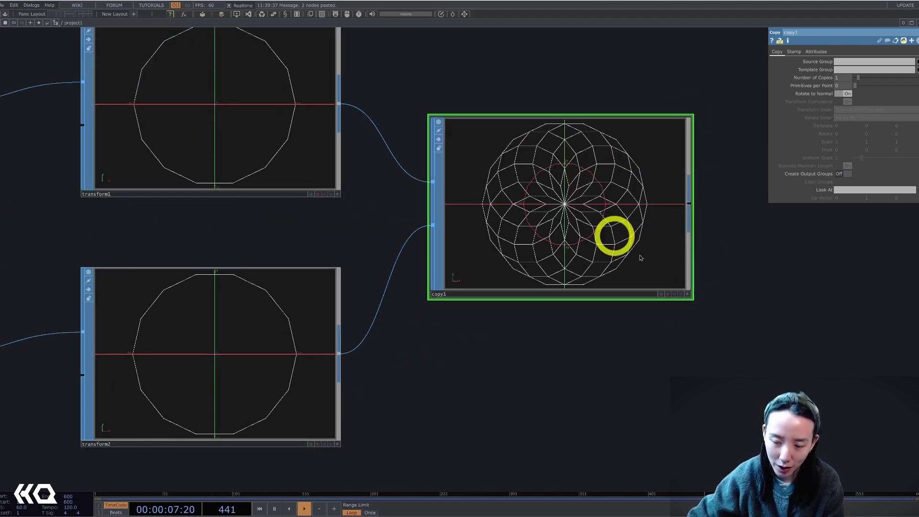
scroll(736, 250, down, 3)
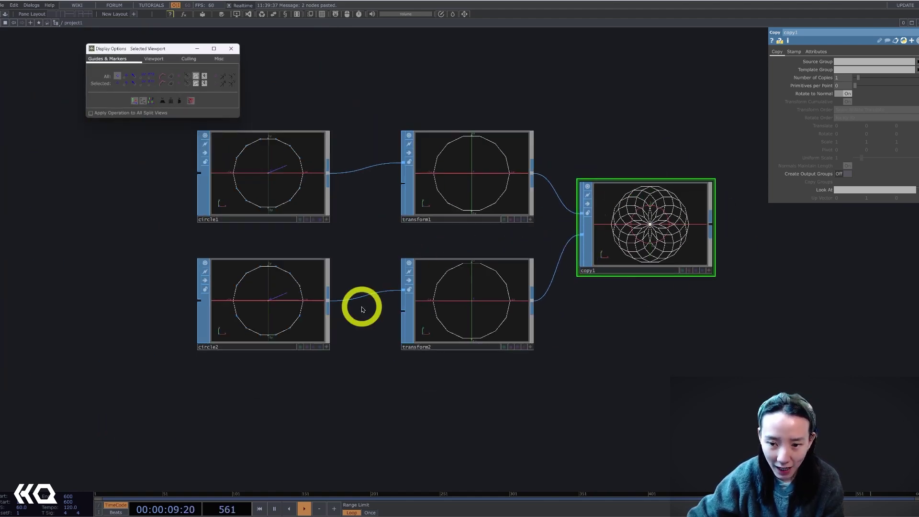
Adjust circle2's Divisions, trying 16 and reducing the count slightly
click(440, 181)
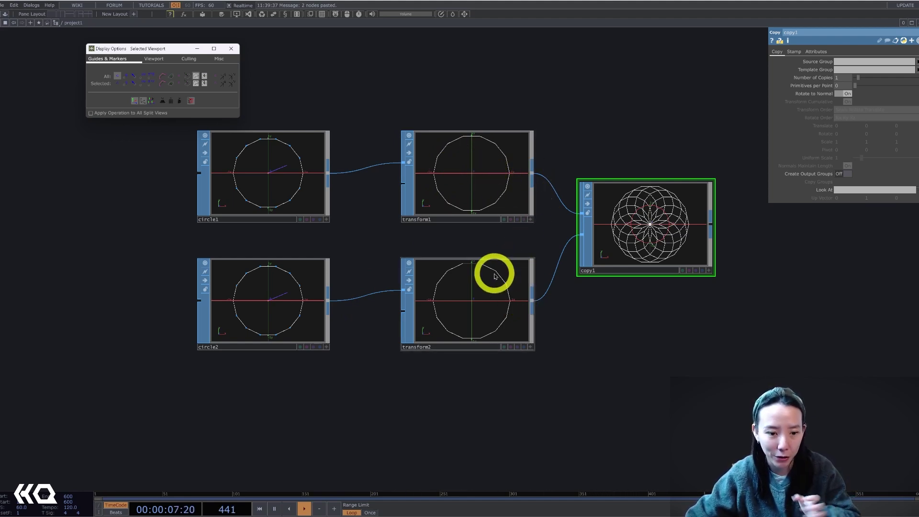
click(299, 321)
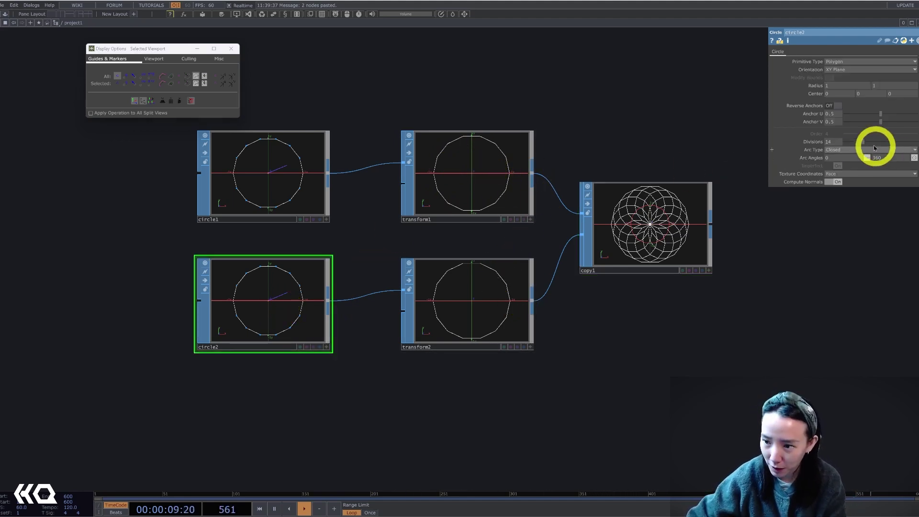
mouse_move(864, 143)
mouse_down()
mouse_move(891, 143)
mouse_move(854, 142)
mouse_move(879, 141)
mouse_move(866, 141)
mouse_up()
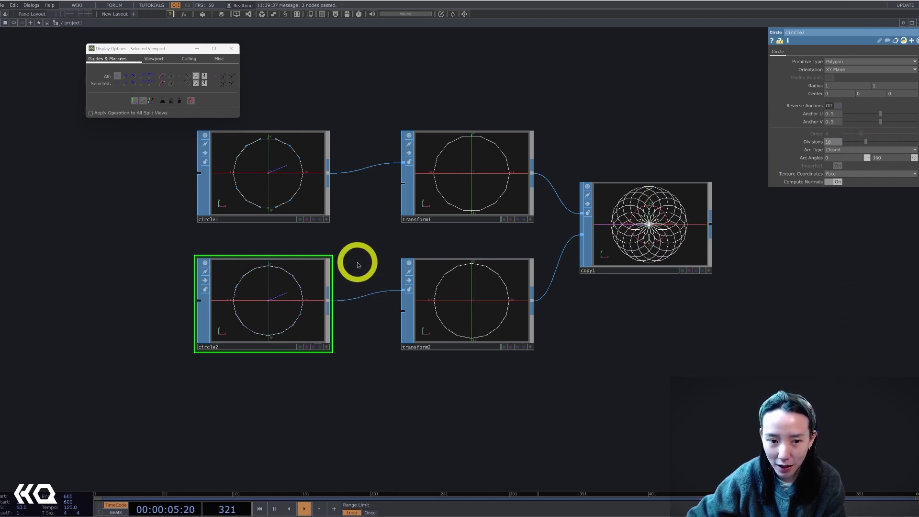
drag(702, 325, 533, 328)
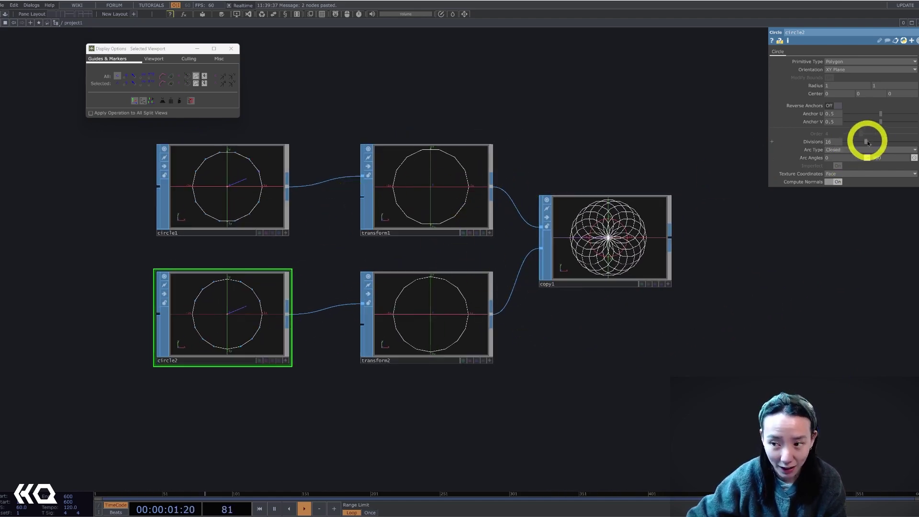
drag(867, 142, 863, 144)
Try different Uniform Scale values on transform1 and transform2 to vary the copied circle pattern
click(466, 181)
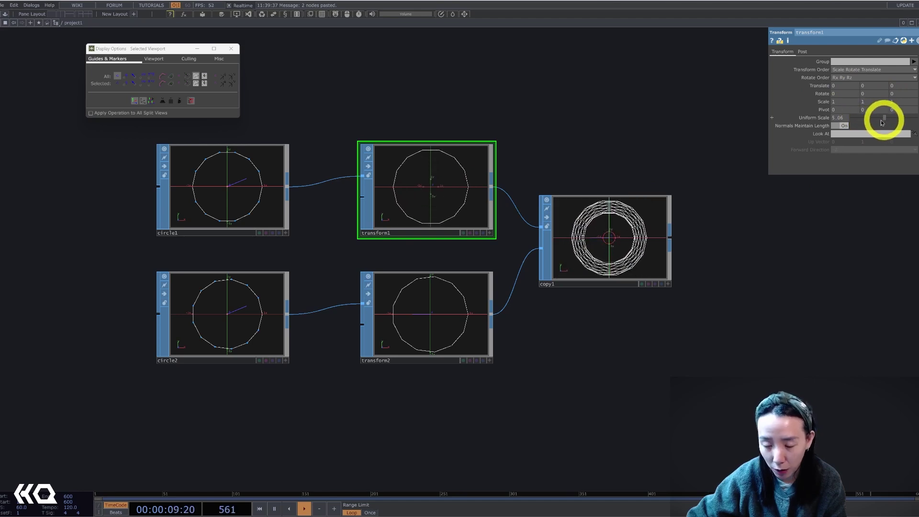
drag(876, 125, 873, 122)
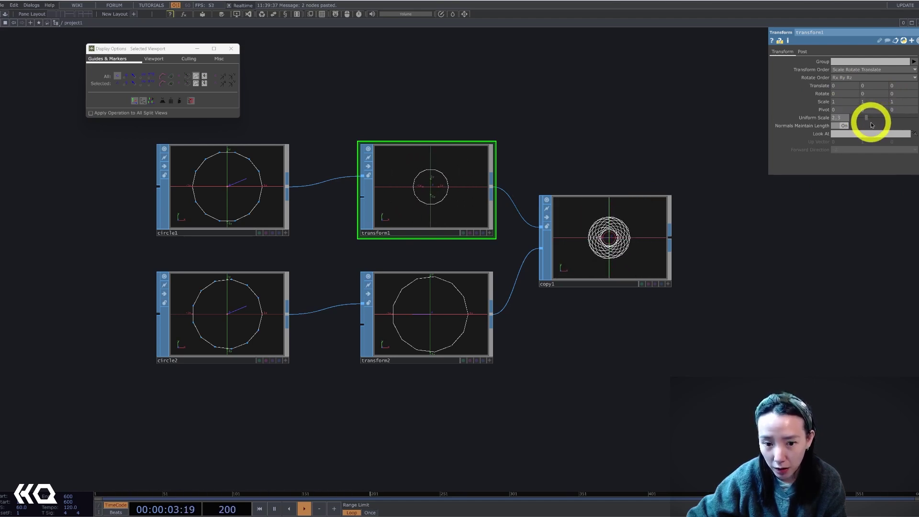
click(426, 302)
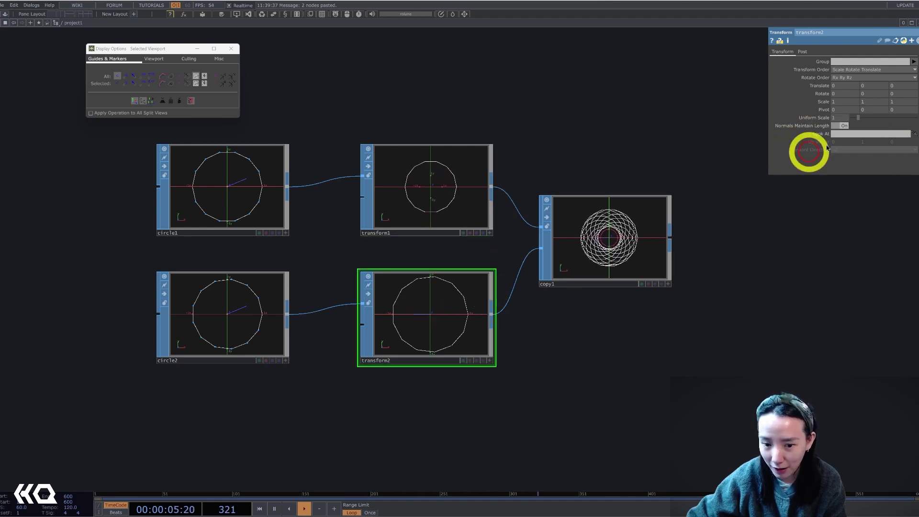
mouse_move(876, 117)
mouse_down()
mouse_move(867, 114)
mouse_move(889, 119)
mouse_move(877, 118)
mouse_up()
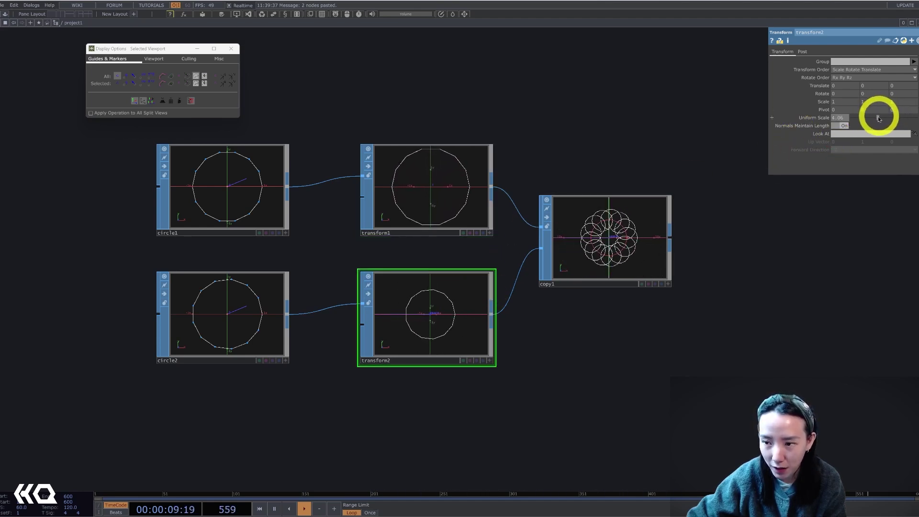
Set the Uniform Scale of both transform2 and transform1 to 1
click(845, 118)
text(1)
click(665, 146)
click(435, 174)
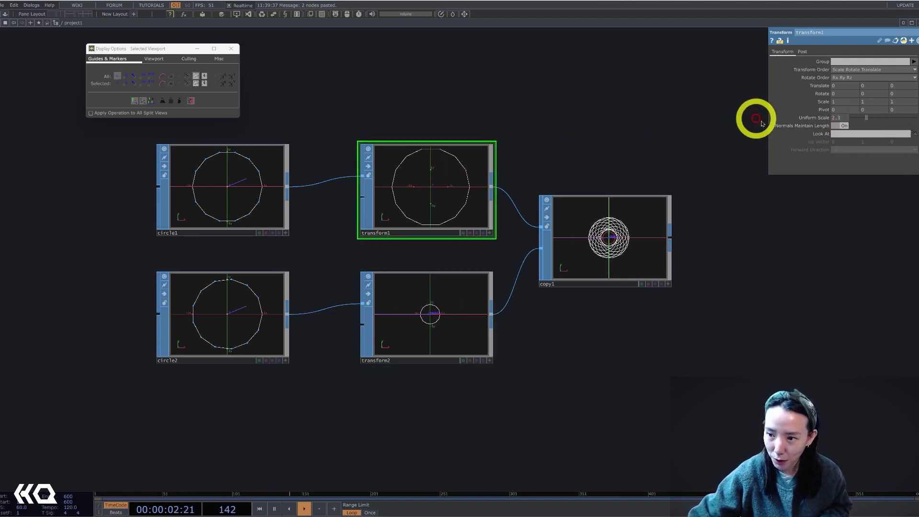
click(836, 118)
text(1)
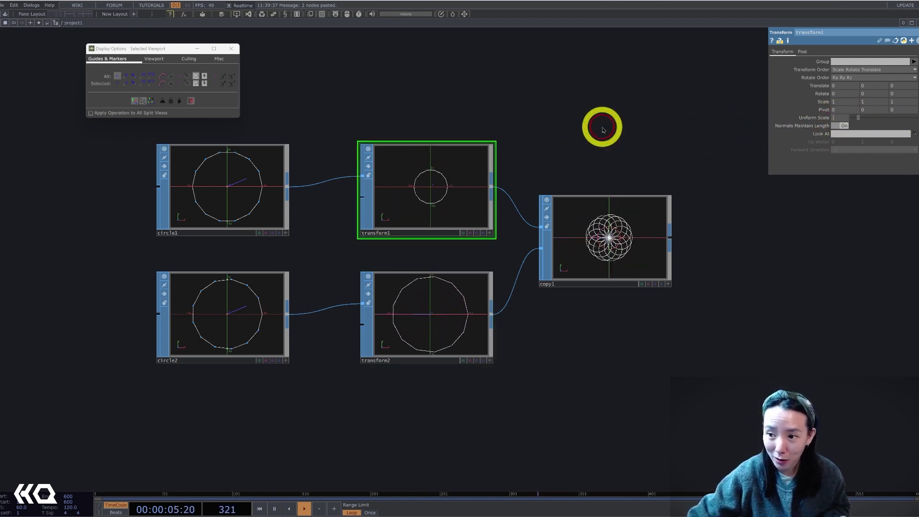
Add a Null SOP connected to the output of copy1 and place it beside that node
scroll(524, 230, up, 4)
scroll(524, 230, down, 2)
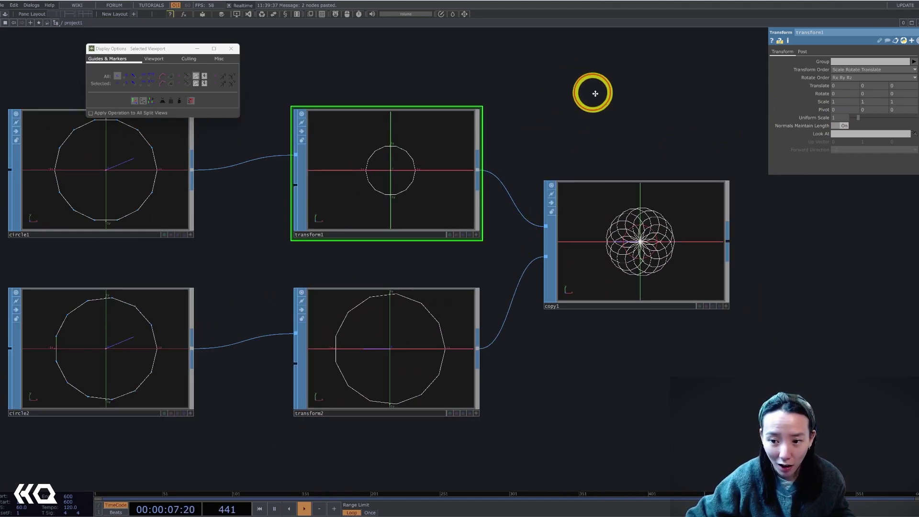
drag(596, 95, 646, 105)
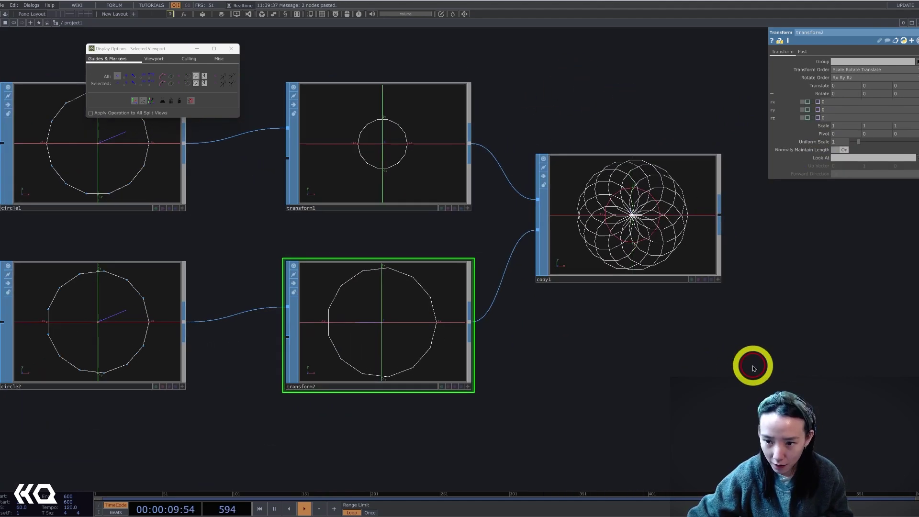
drag(780, 328, 754, 334)
drag(755, 286, 720, 306)
right_click(654, 242)
text(nu)
click(624, 187)
click(786, 251)
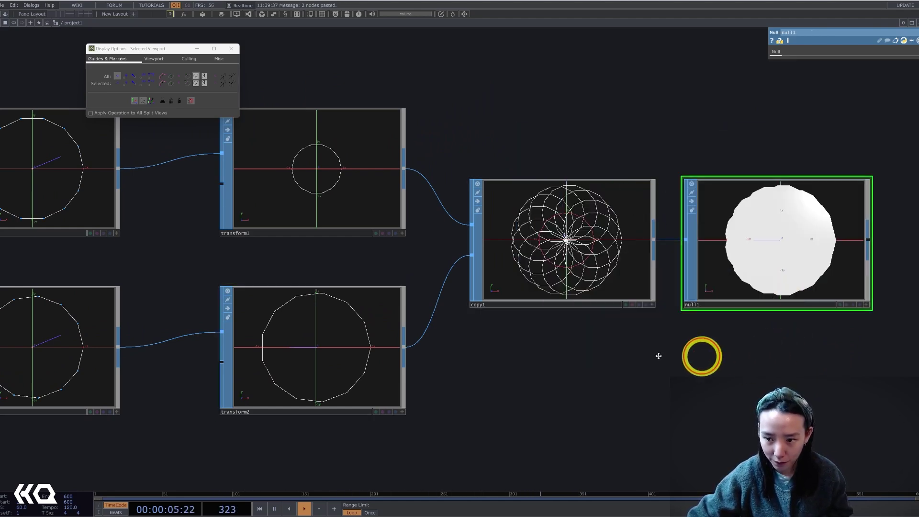
Display null1's geometry as wireframe in its viewer
scroll(697, 260, right, 8)
click(678, 311)
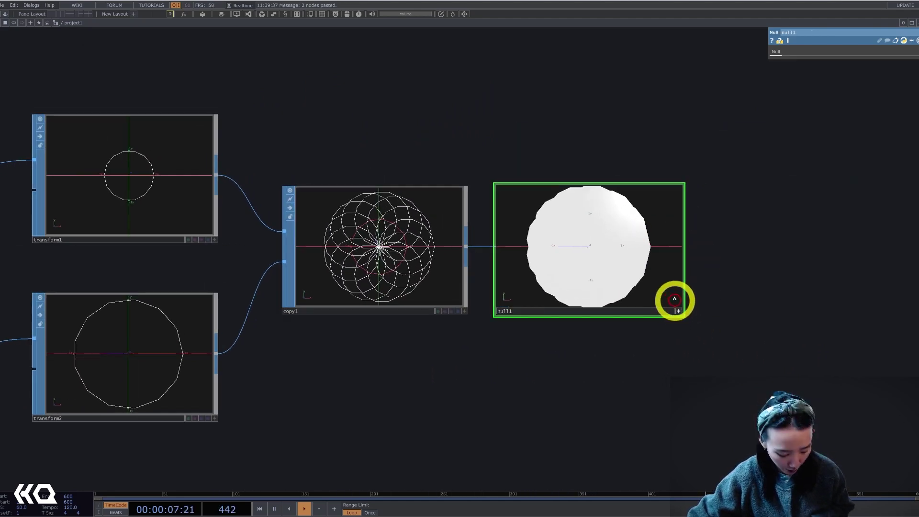
key(w)
click(678, 311)
drag(638, 352, 531, 367)
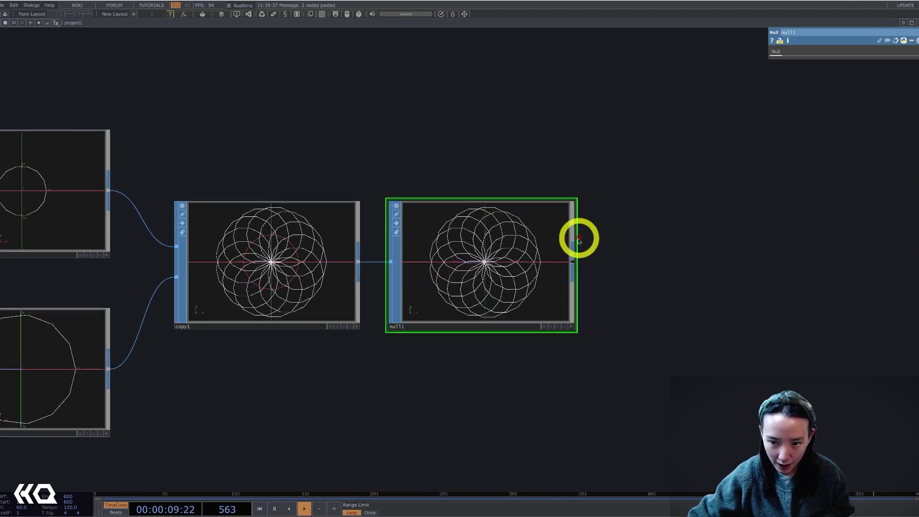
Add a Geometry COMP from null1's output and place it after null1
right_click(574, 262)
click(449, 168)
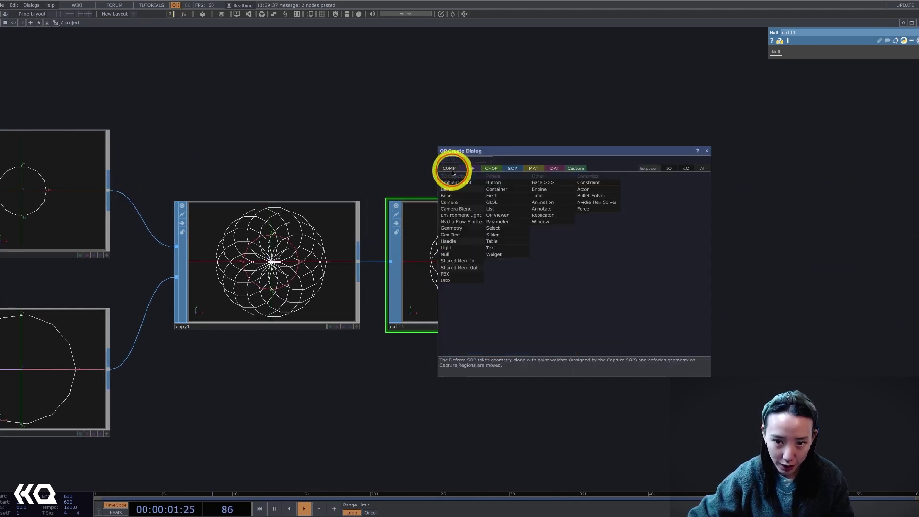
text(ge)
click(451, 228)
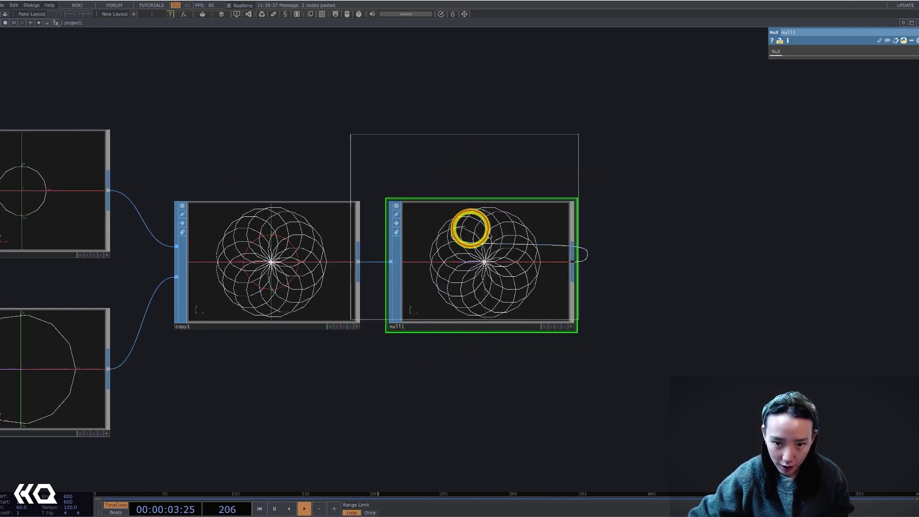
click(707, 257)
drag(300, 156, 86, 201)
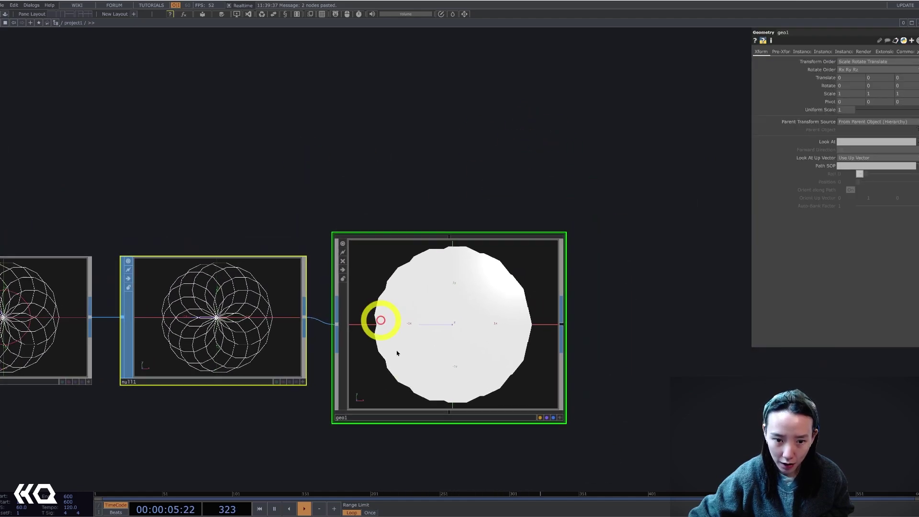
Add a Render TOP and place it beyond geo1
drag(657, 307, 540, 305)
scroll(557, 296, down, 3)
double_click(557, 295)
text(render)
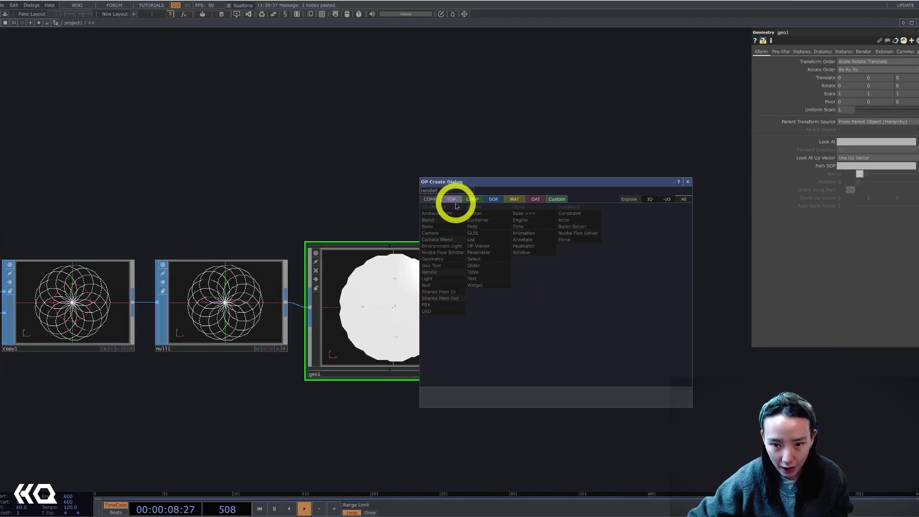
click(456, 203)
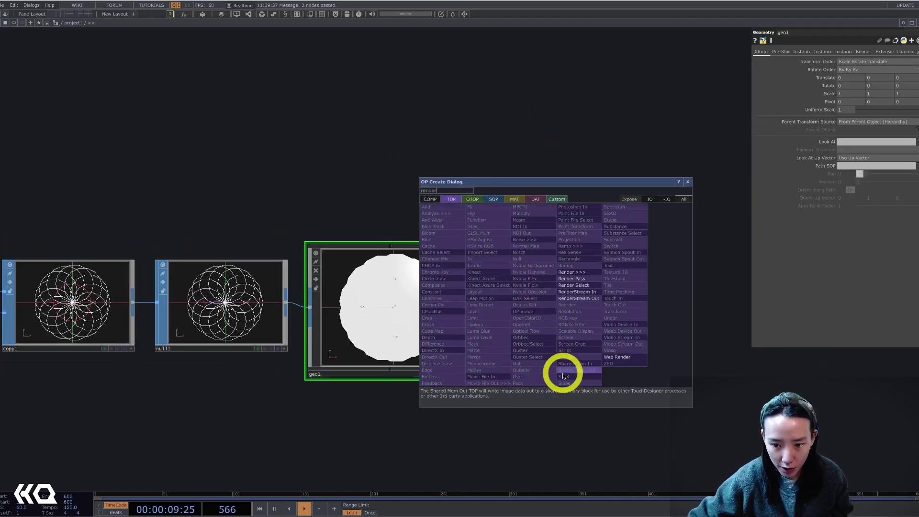
click(576, 275)
click(654, 281)
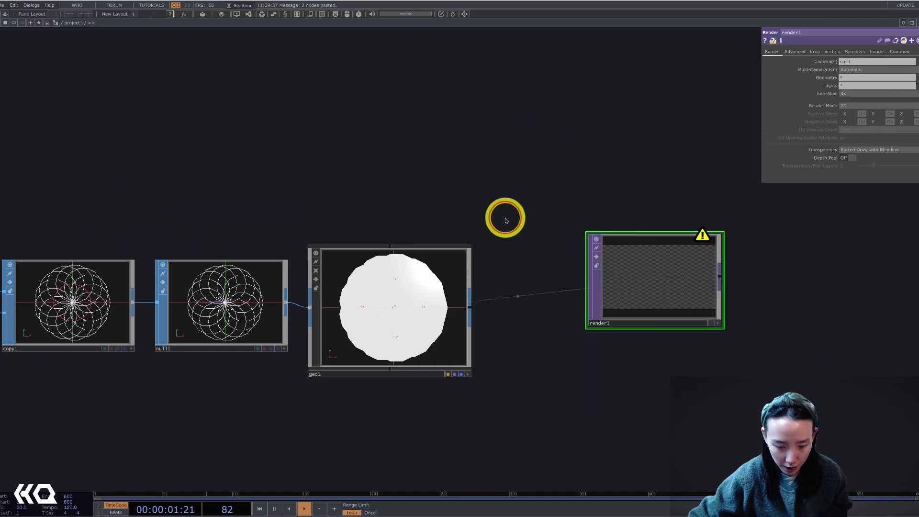
Add a Camera COMP and place it above render1 so the scene can be rendered
drag(494, 203, 506, 219)
double_click(505, 220)
text(camrt)
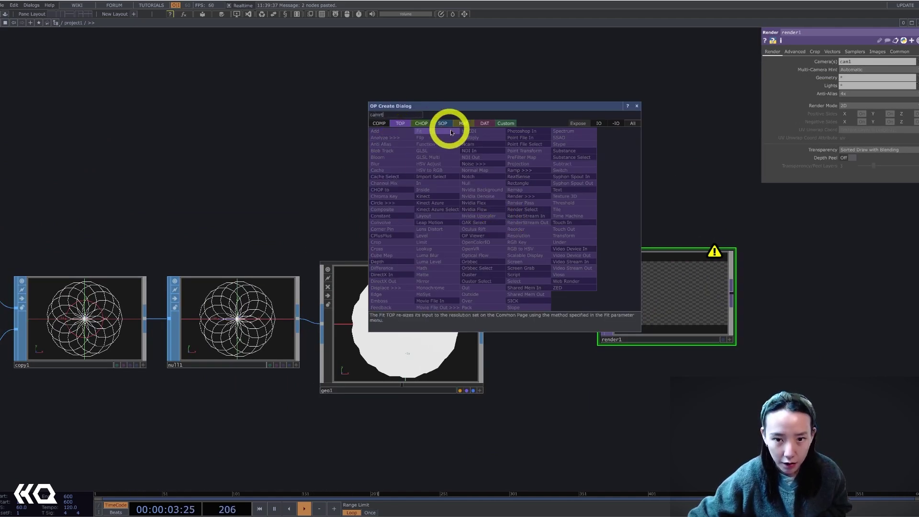
click(382, 126)
click(400, 160)
click(522, 155)
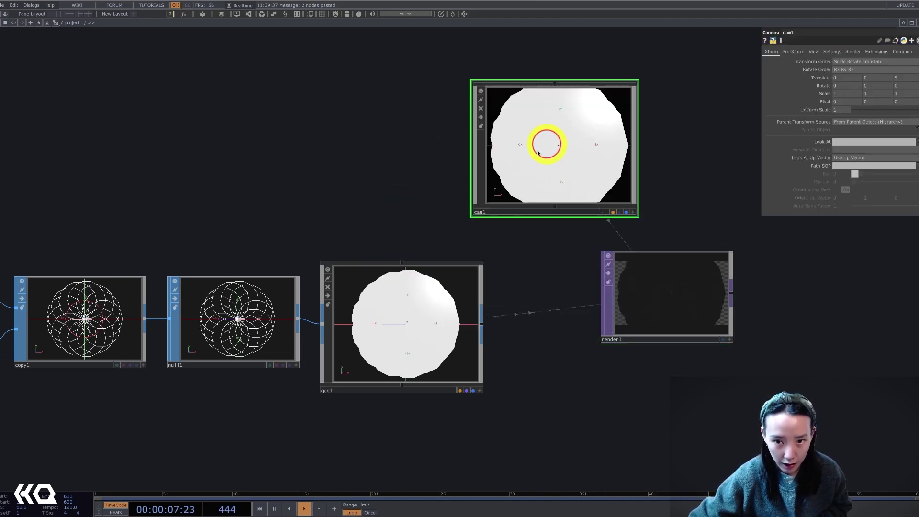
Add a Line MAT and place it above geo1
double_click(470, 170)
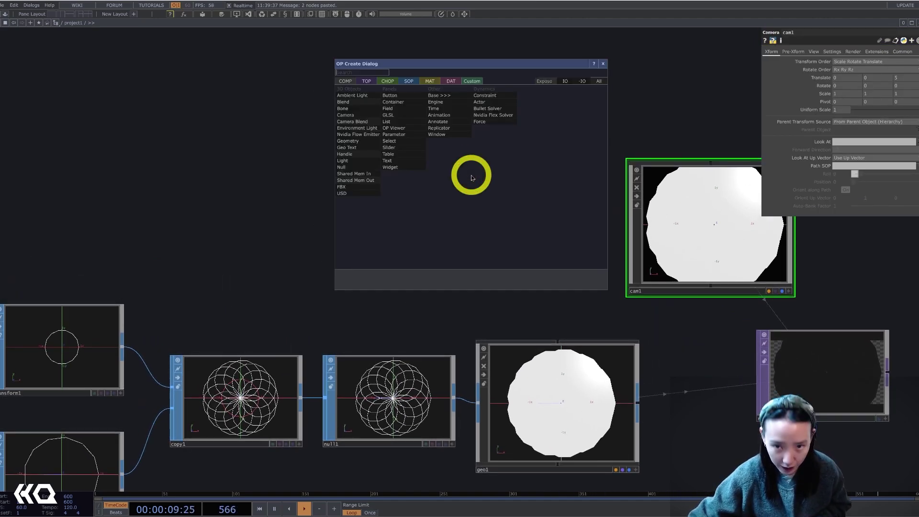
click(431, 81)
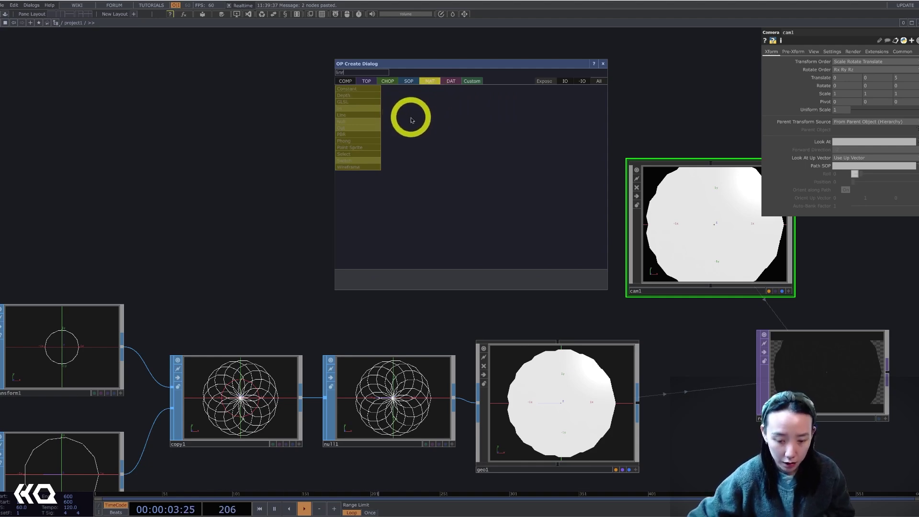
click(341, 115)
click(491, 244)
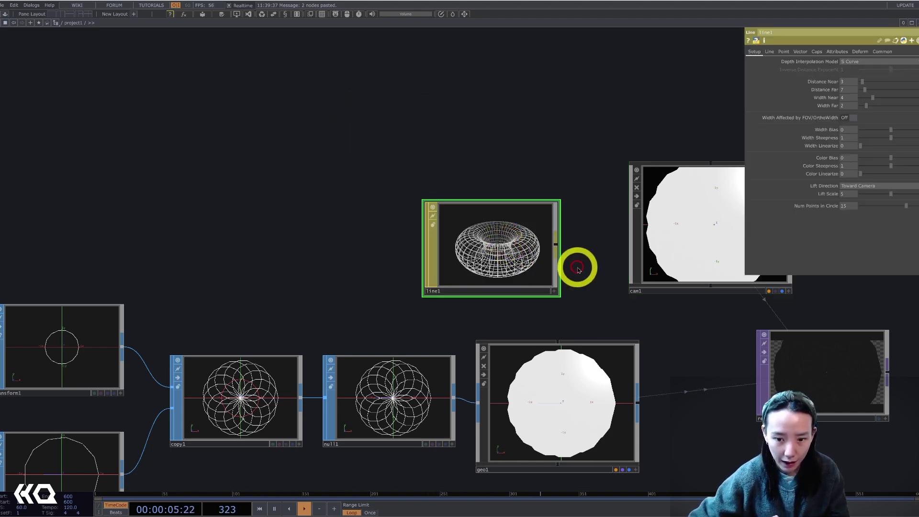
Assign the line1 material to geo1 so the circles render as lines
drag(535, 171, 499, 112)
drag(451, 229, 516, 308)
click(516, 318)
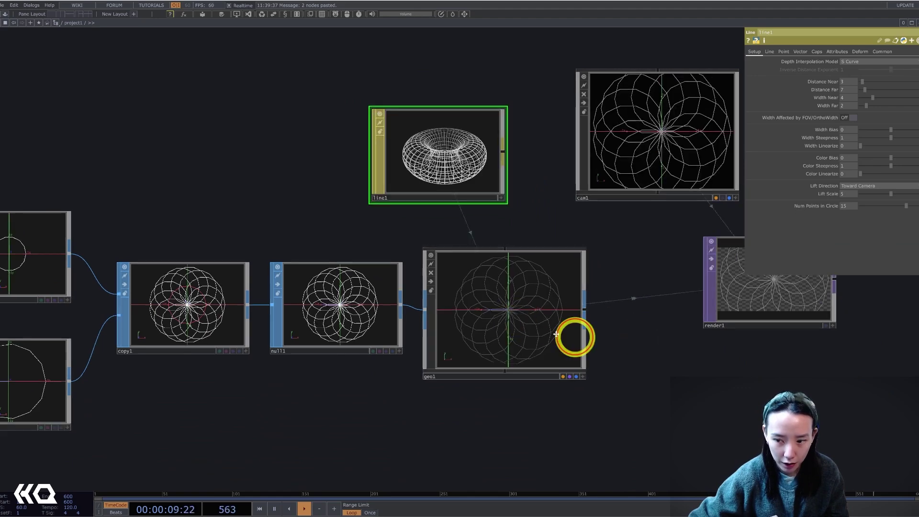
Set render1's Resolution to 1280 by 1280
click(687, 305)
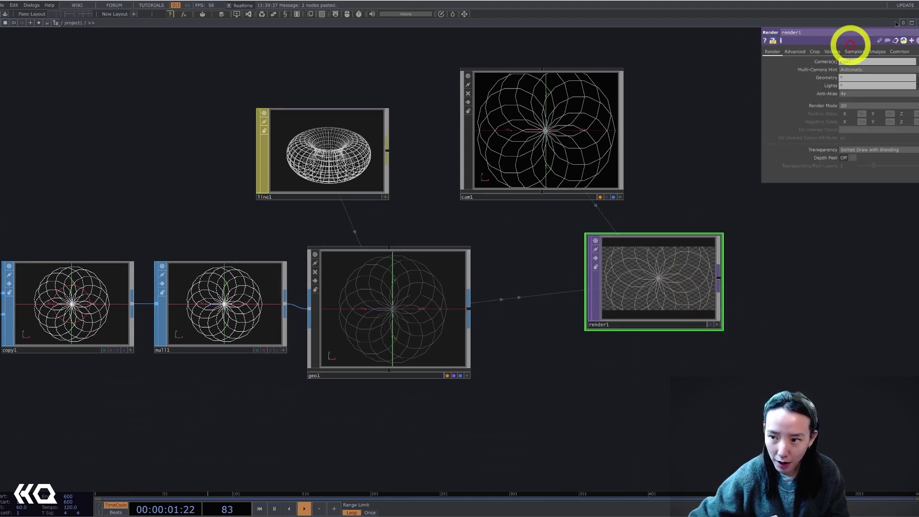
click(899, 52)
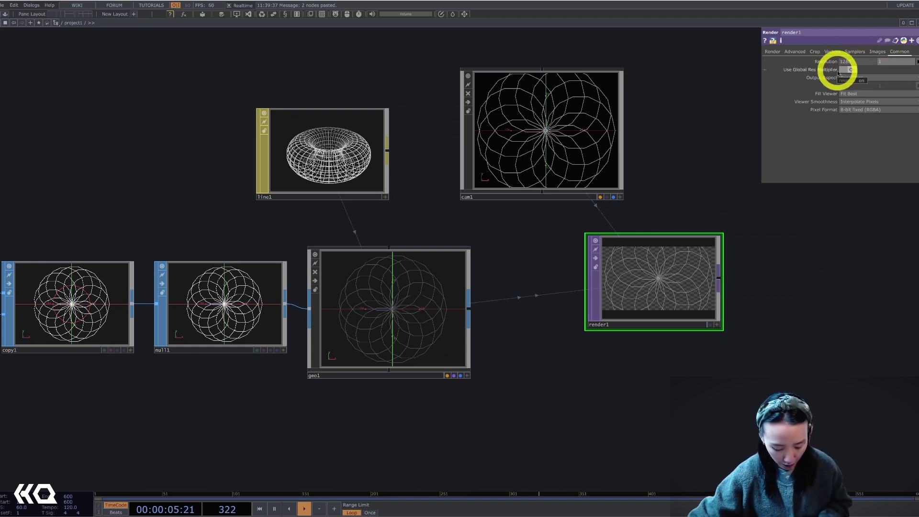
text(280)
click(761, 89)
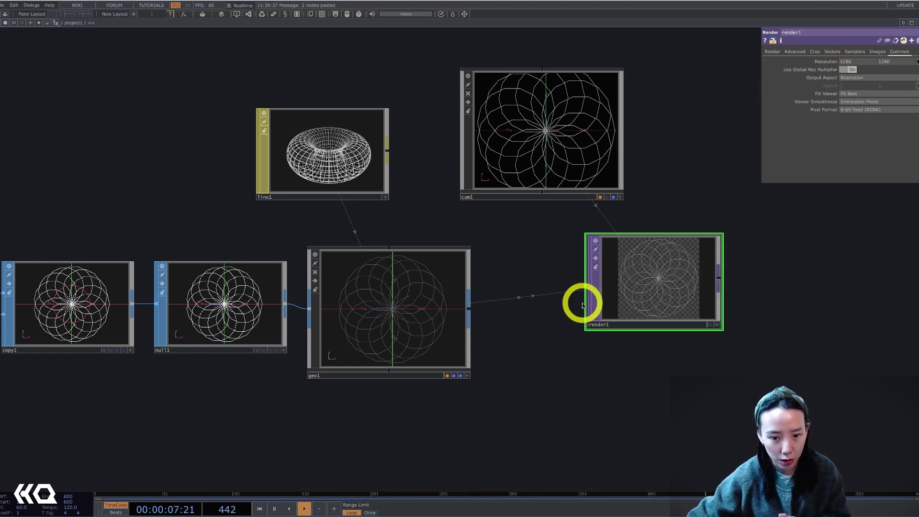
Animate geo1's Z rotation with the expression absTime.frame
click(444, 314)
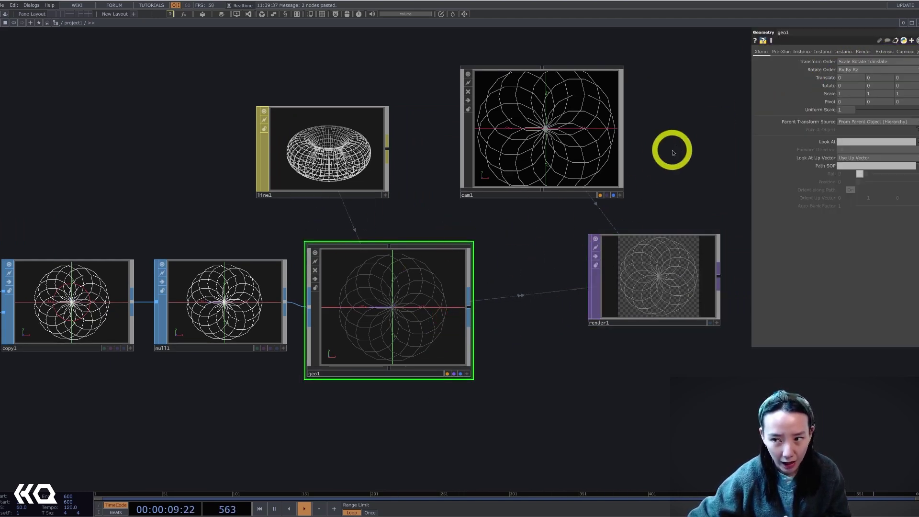
drag(556, 234, 595, 225)
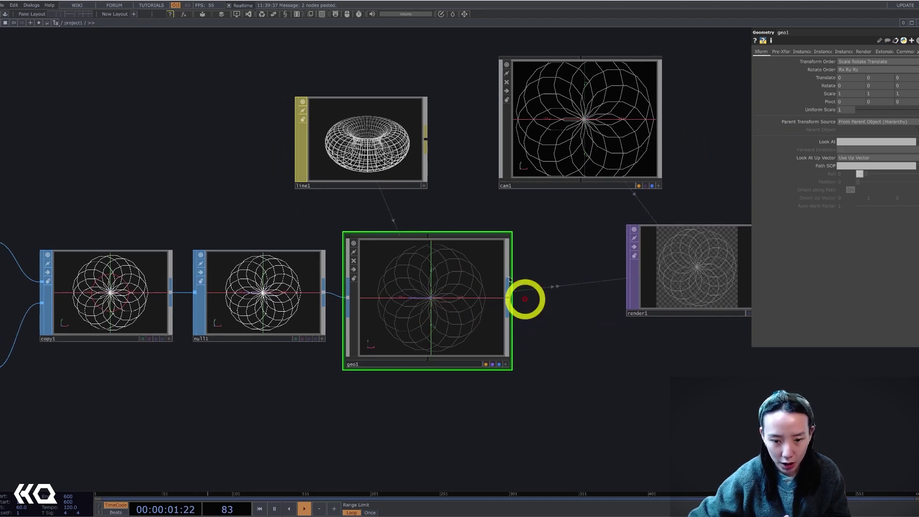
click(829, 86)
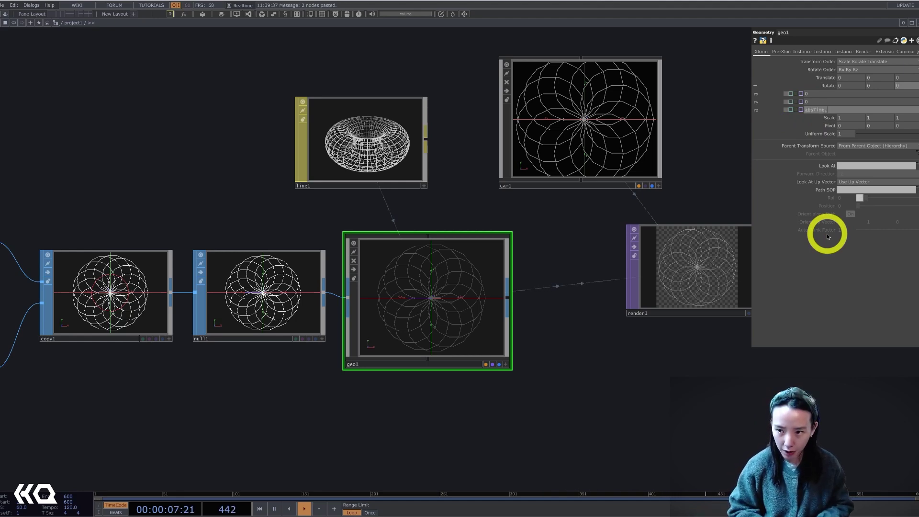
text(e)
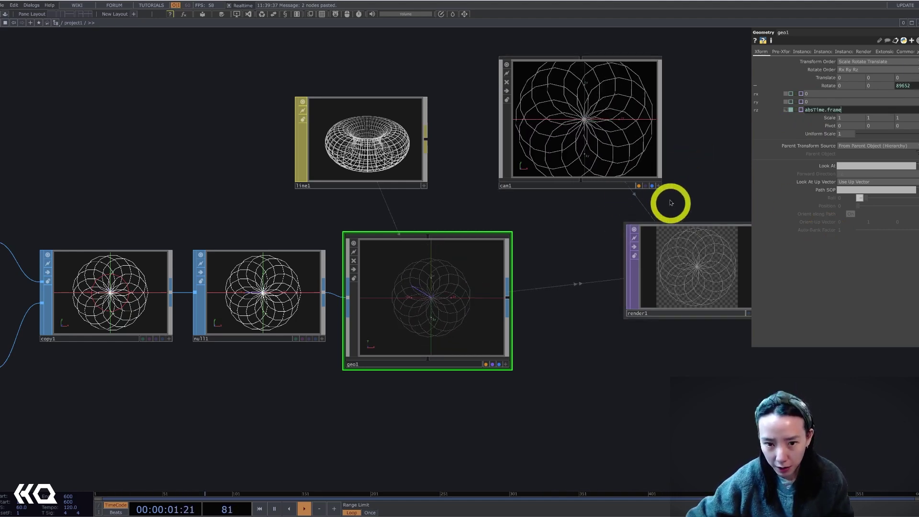
Add a Null TOP connected to the output of render1
drag(706, 220, 604, 230)
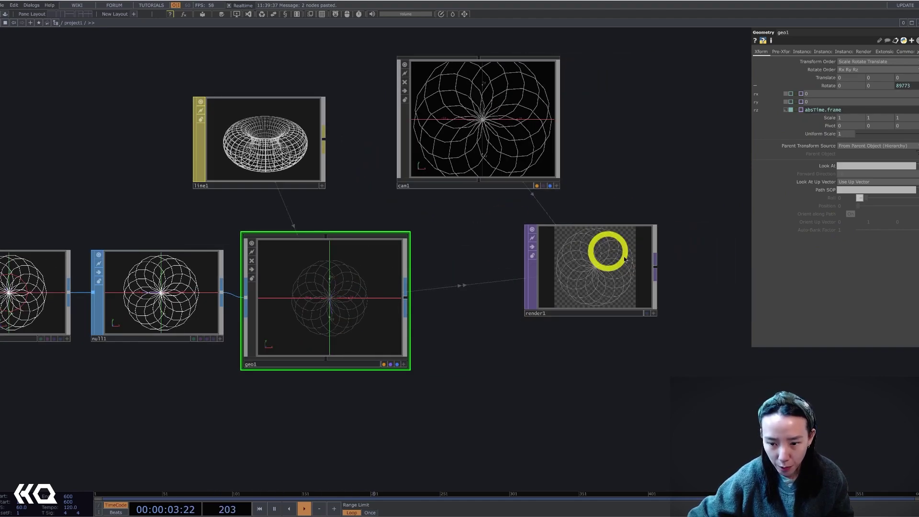
key(Tab)
text(n)
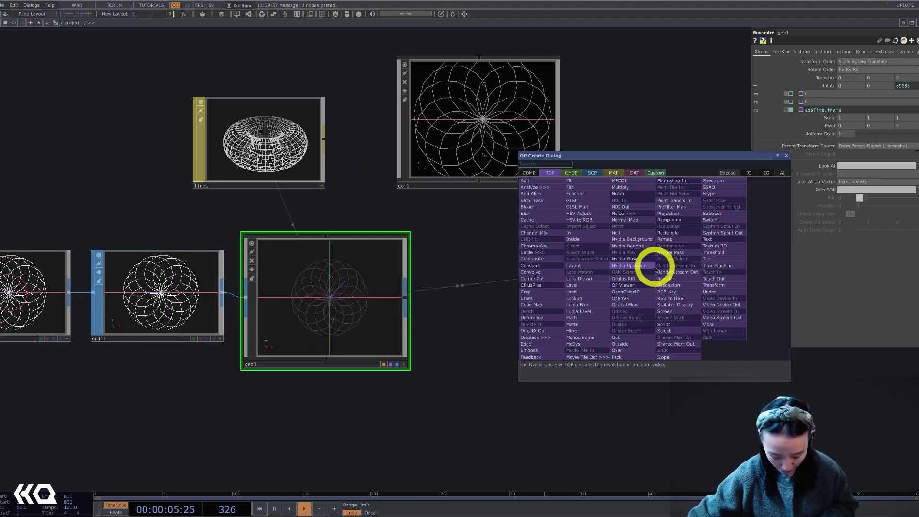
text(ull)
click(619, 234)
click(717, 271)
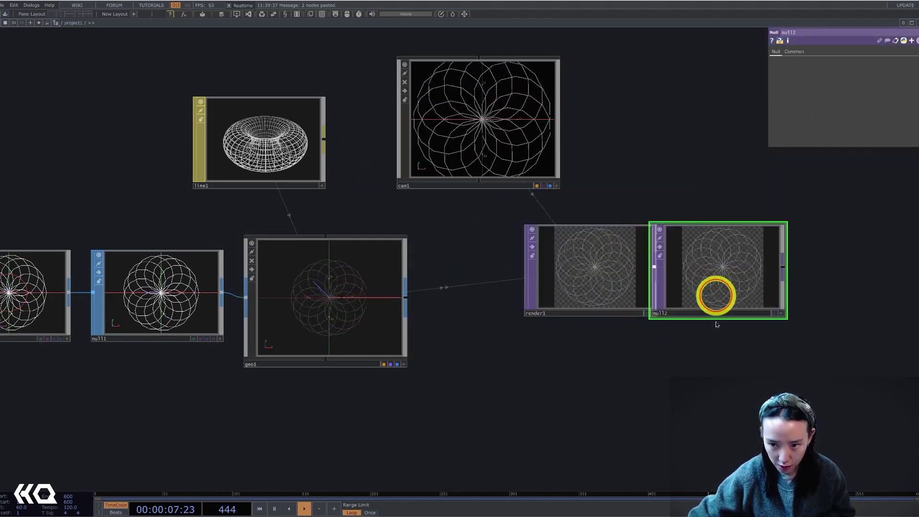
Move the new Null TOP farther away from render1 and rename it OUT
drag(767, 279, 631, 277)
drag(632, 277, 759, 278)
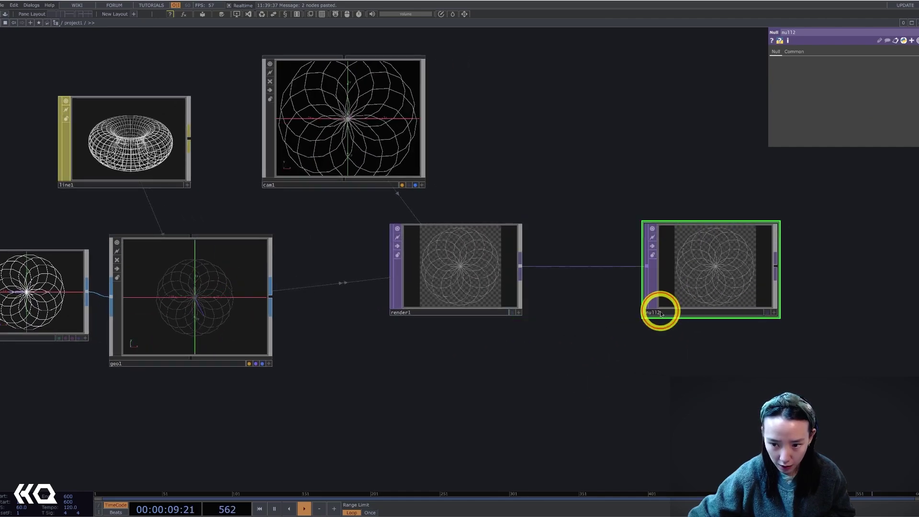
click(660, 311)
text(OUT)
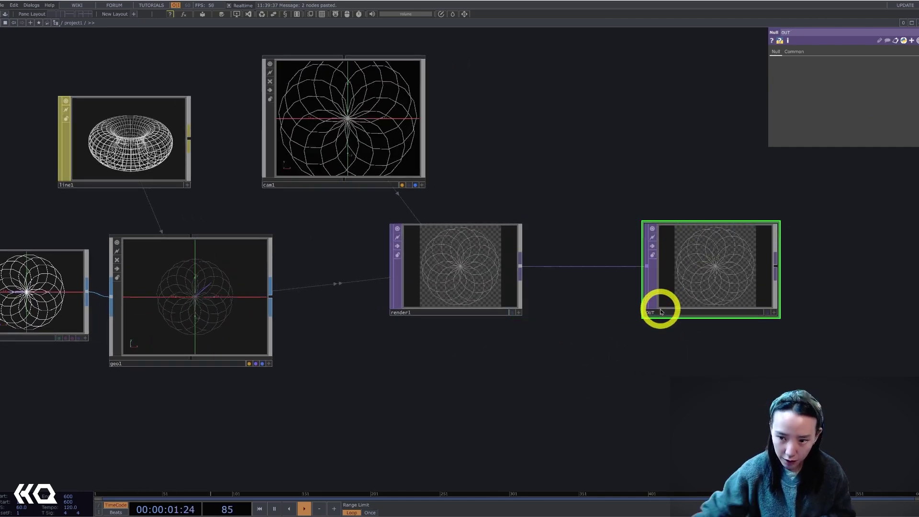
Move OUT farther away from render1 and display its image as the network background
click(699, 296)
drag(721, 295, 797, 295)
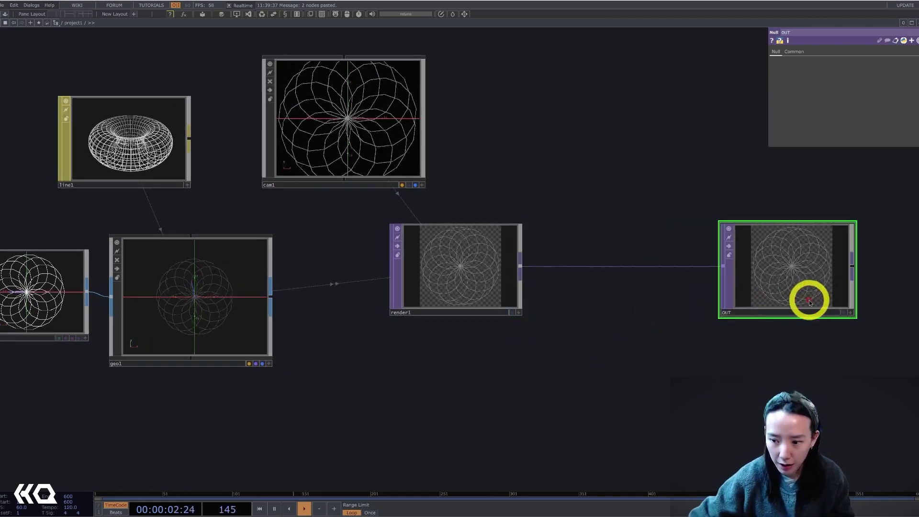
click(844, 313)
drag(578, 322, 755, 330)
scroll(755, 331, down, 5)
key(p)
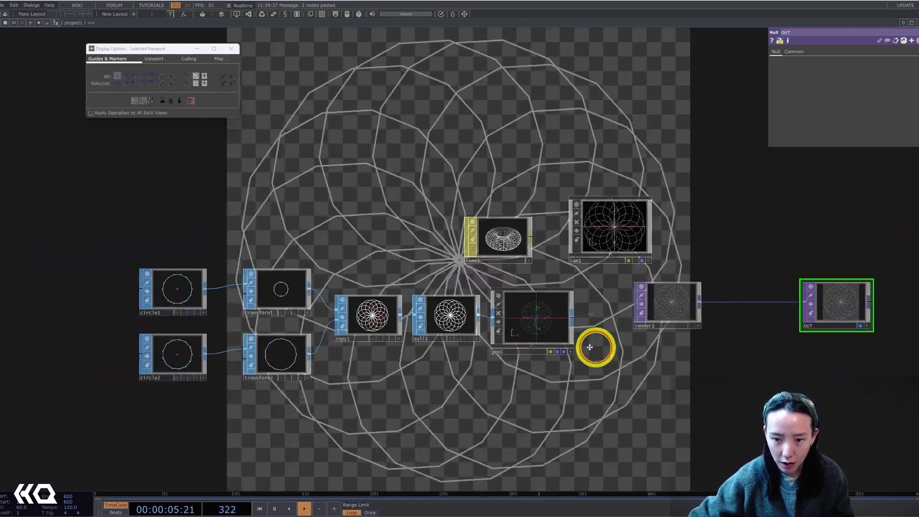
drag(589, 347, 467, 342)
click(230, 49)
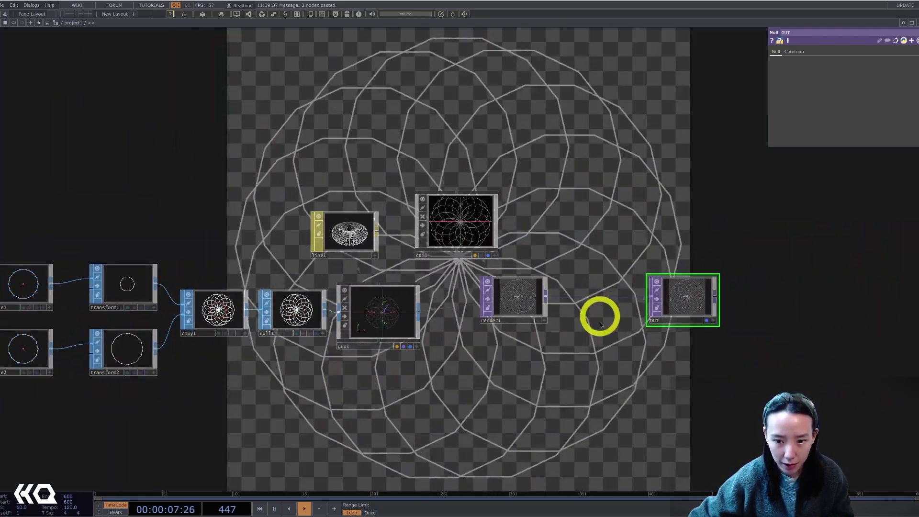
Insert a Transform TOP between render1 and OUT and turn on its Comp Over Background Color
scroll(622, 311, up, 5)
drag(709, 311, 761, 310)
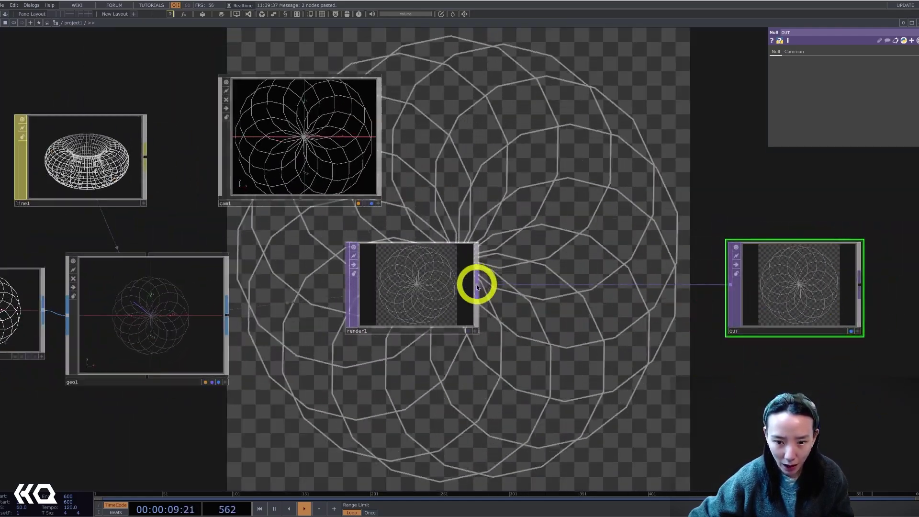
right_click(477, 286)
text(tra)
click(538, 304)
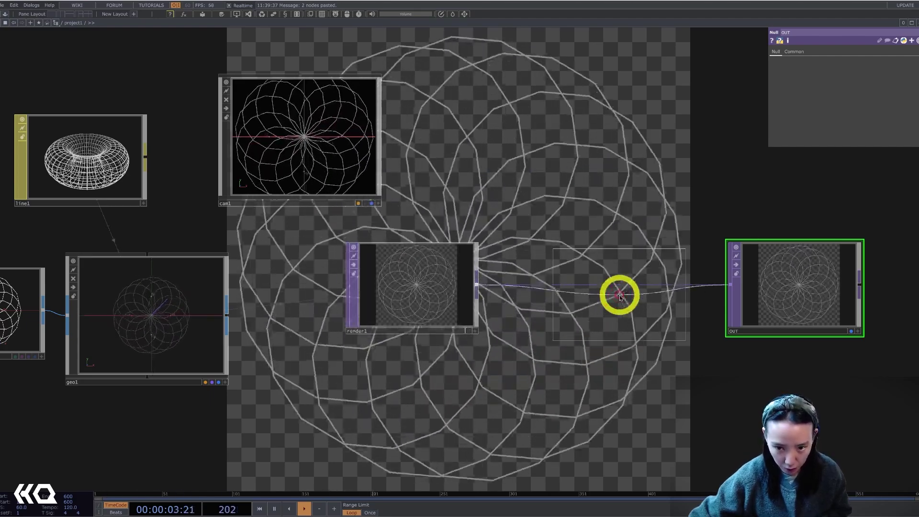
click(619, 289)
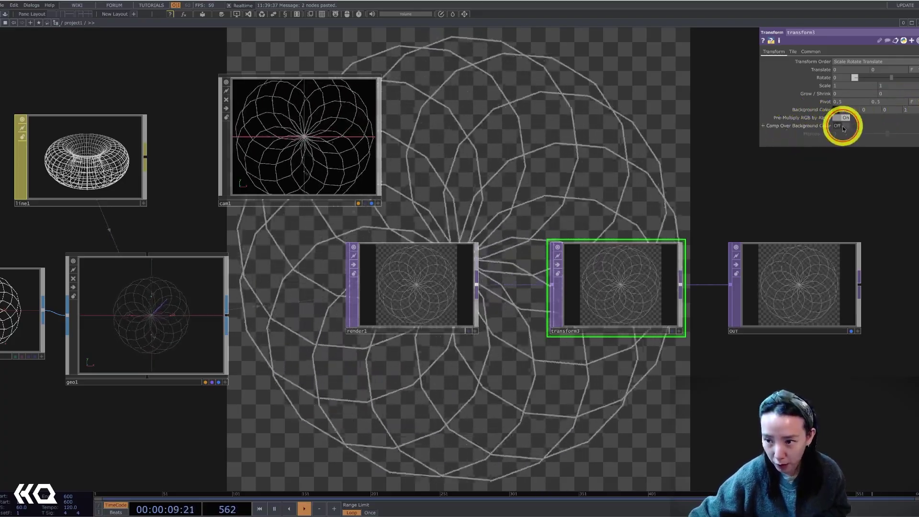
click(842, 126)
Set the Line Near Color of the line1 material to white
scroll(670, 146, down, 5)
scroll(369, 240, up, 5)
drag(469, 156, 439, 208)
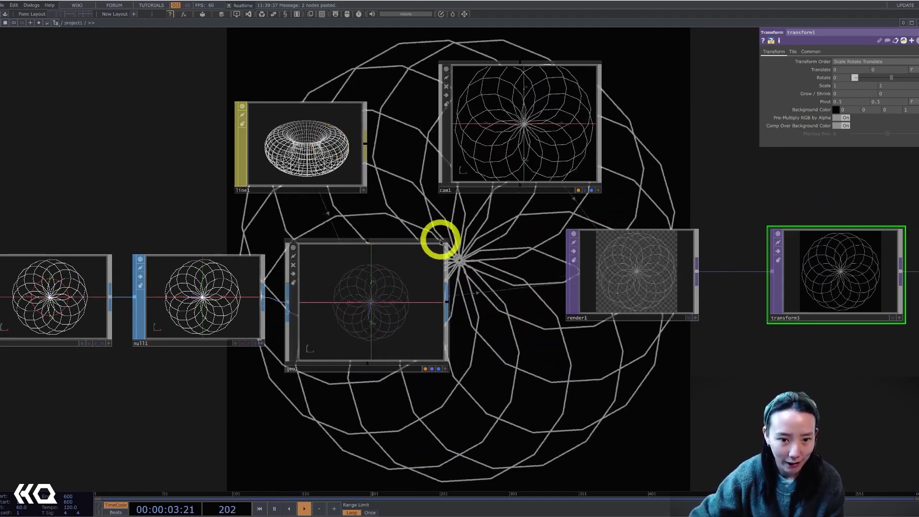
drag(509, 278, 536, 299)
scroll(536, 299, down, 3)
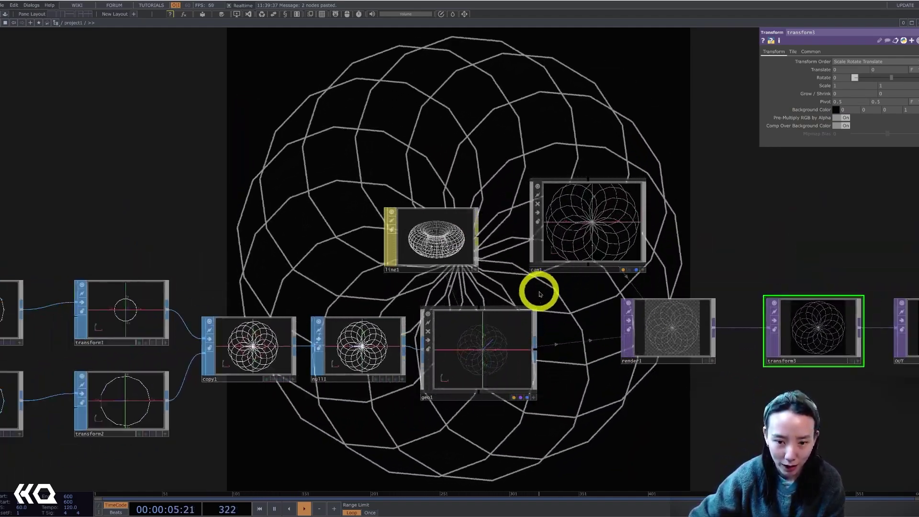
click(454, 257)
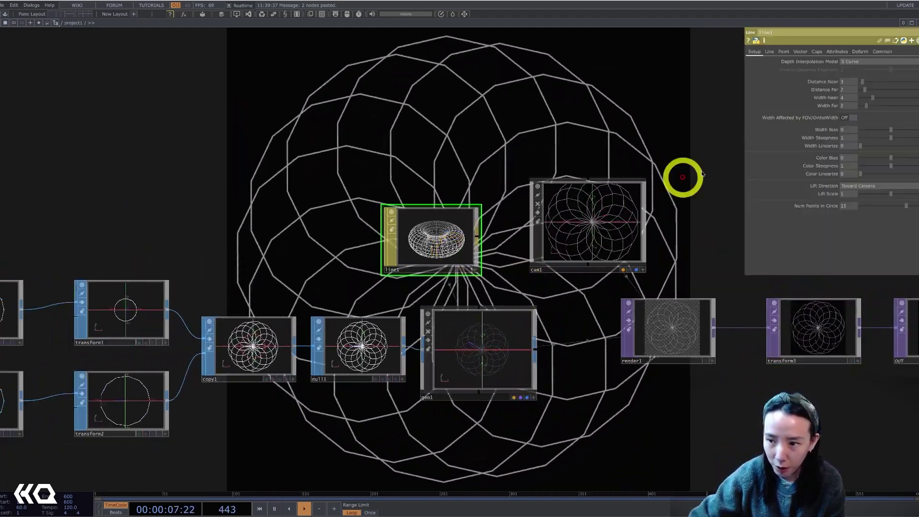
click(768, 52)
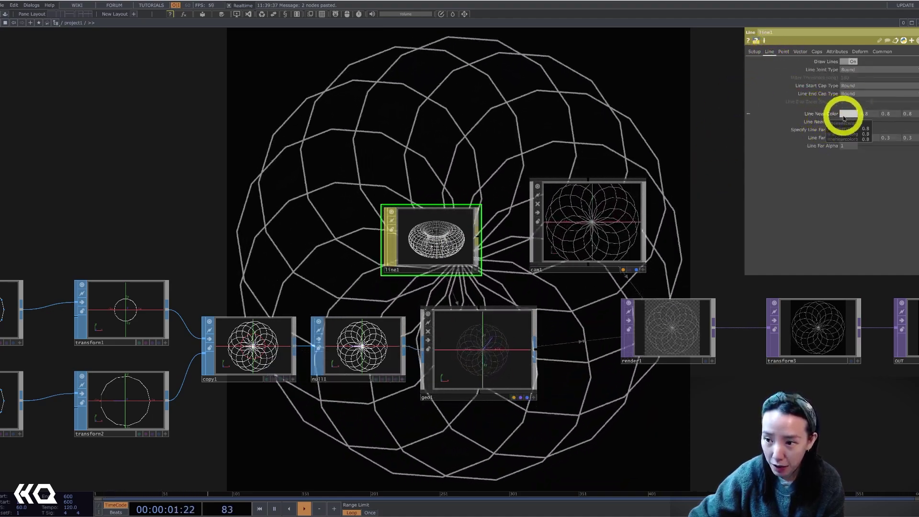
click(847, 114)
click(893, 100)
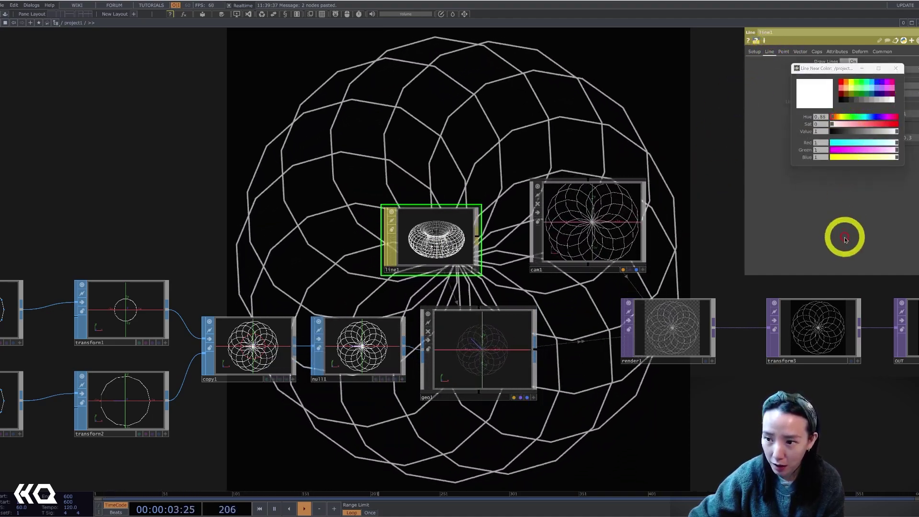
click(897, 71)
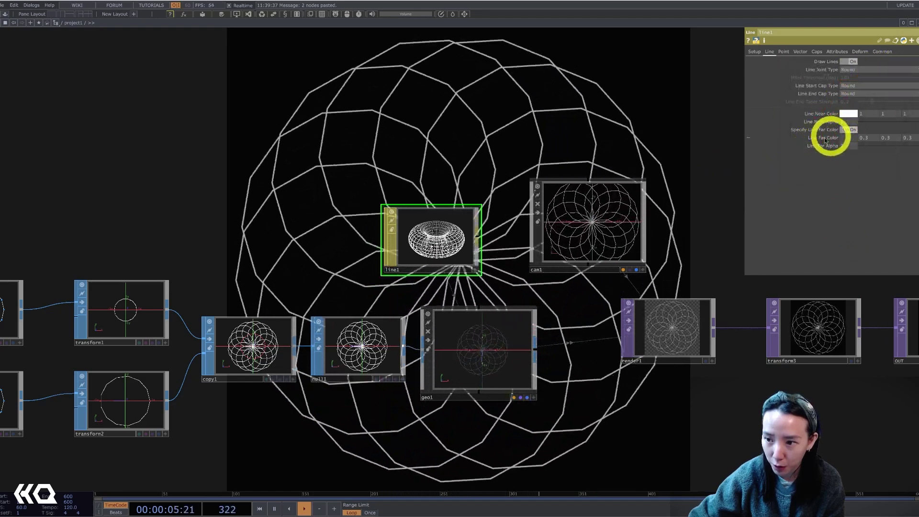
Set line1's Line Far Color to white as well
click(848, 138)
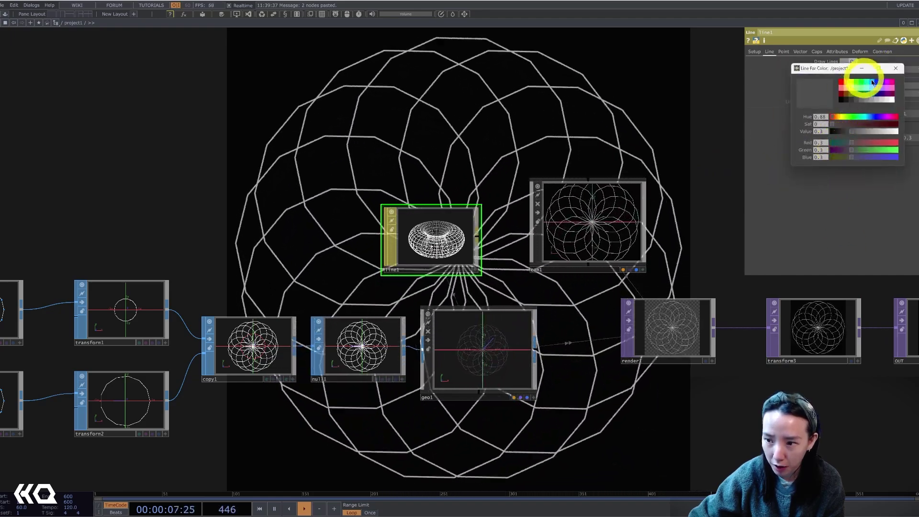
click(894, 101)
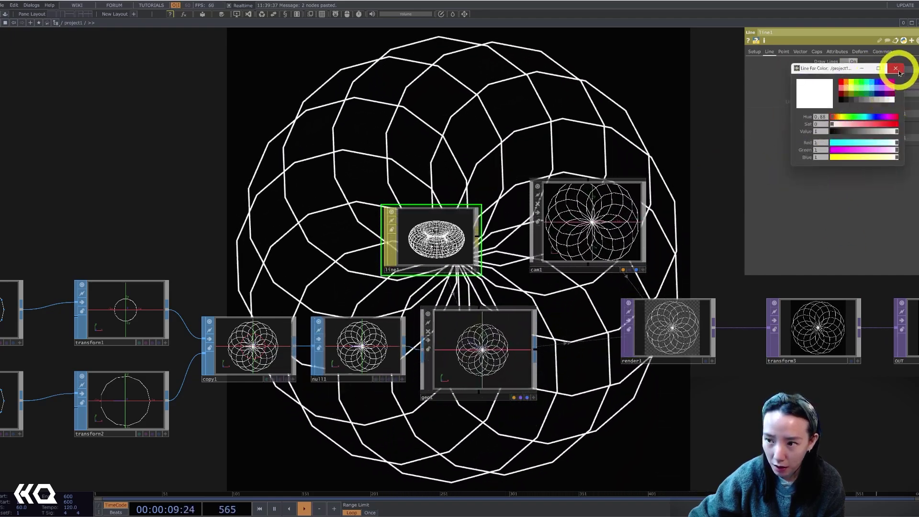
click(896, 69)
Turn on Draw Points for line1 and set its Point Near Color to bright pink
click(784, 52)
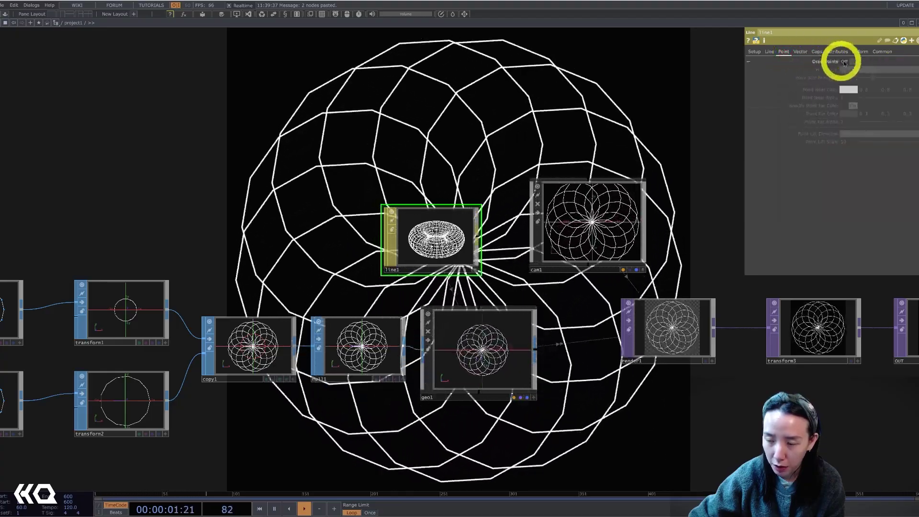
click(851, 62)
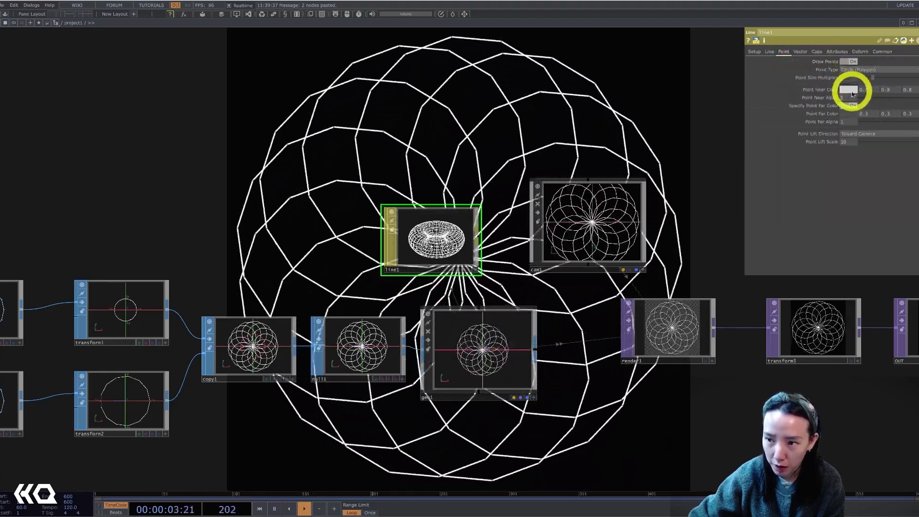
click(850, 91)
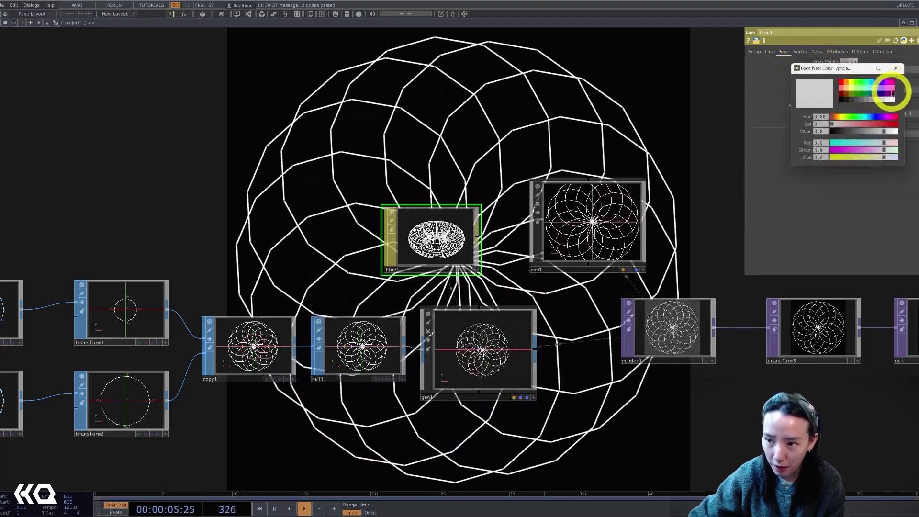
click(894, 92)
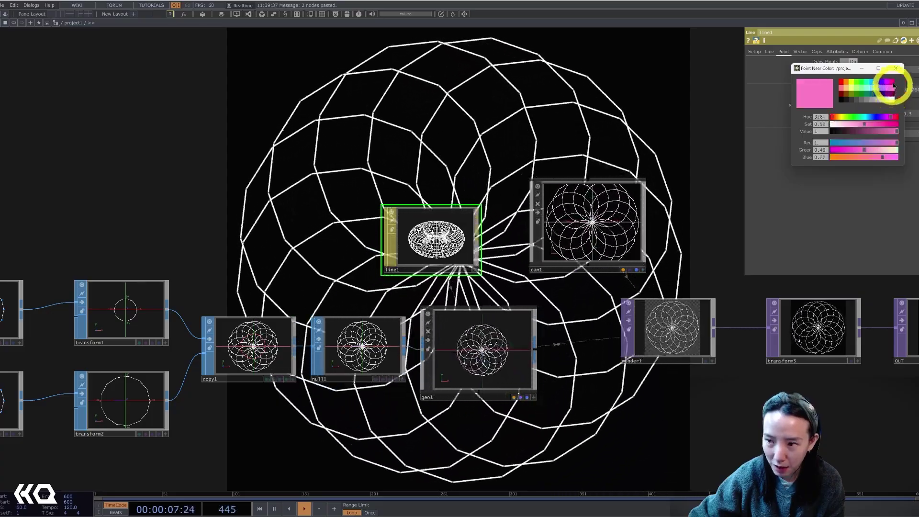
click(895, 68)
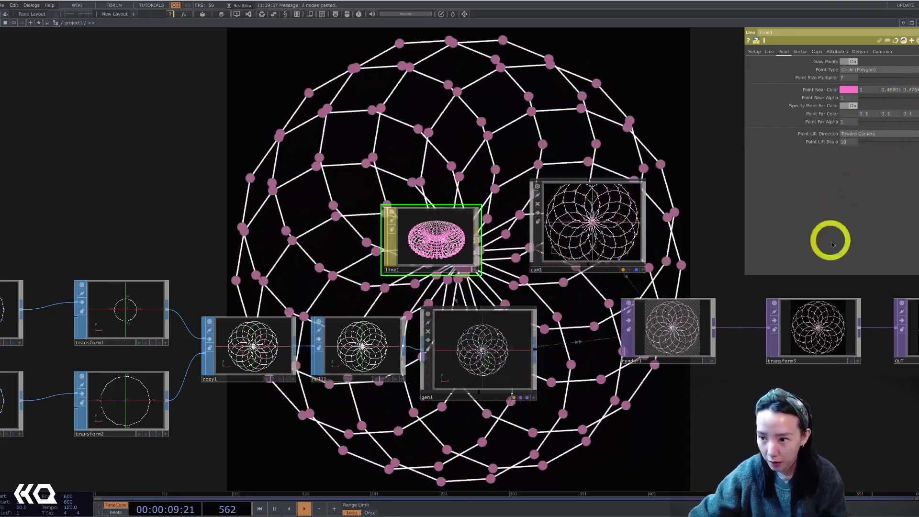
Set line1's Point Far Color to the same bright pink as its near color
click(850, 113)
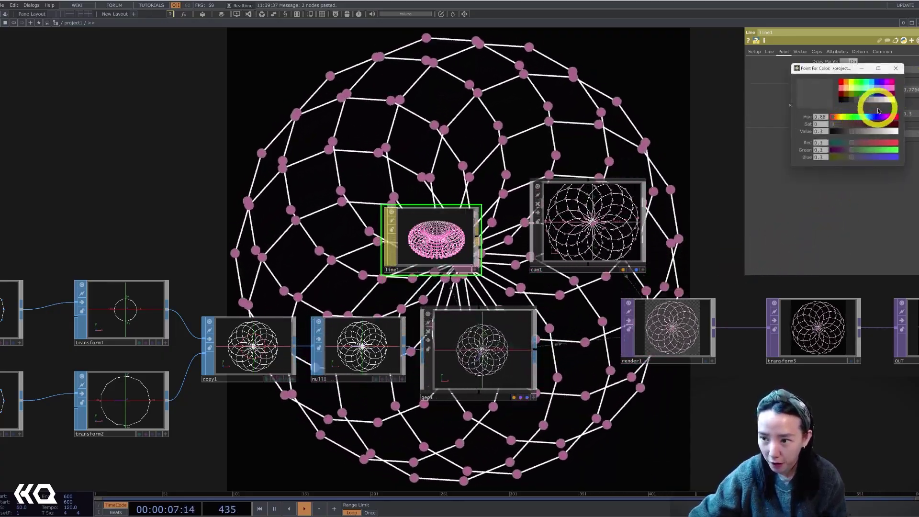
click(893, 90)
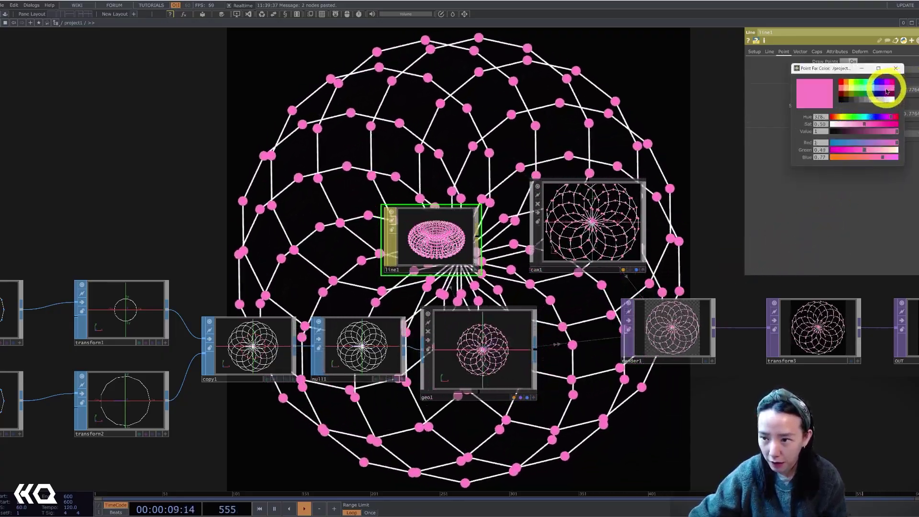
drag(886, 91, 884, 91)
click(893, 90)
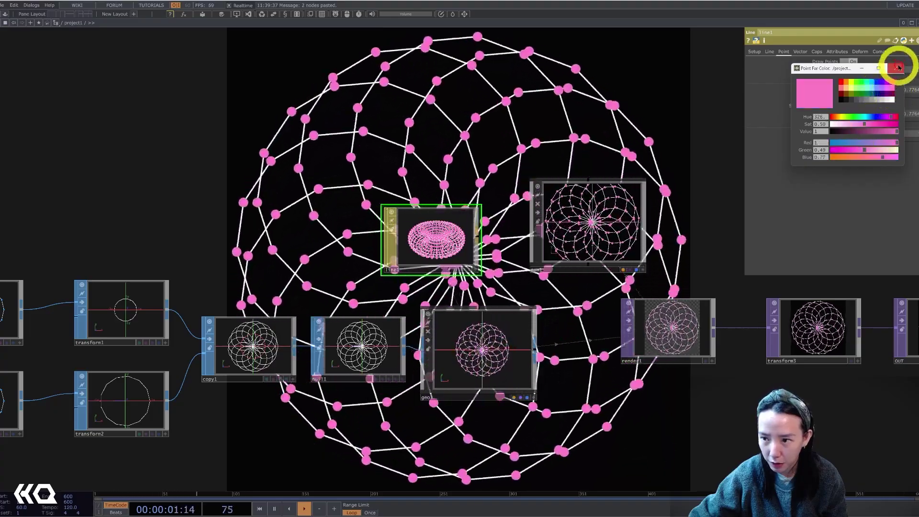
click(897, 68)
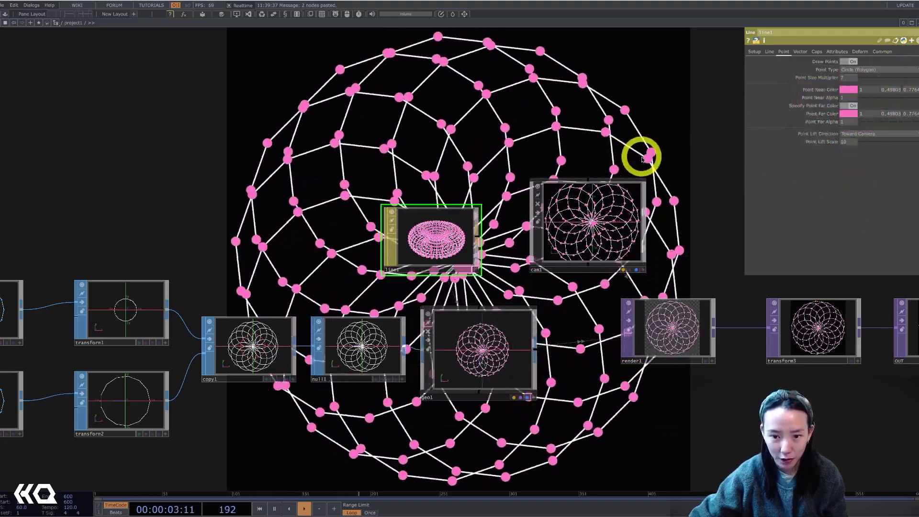
Set the Divisions of circle2 to 14
scroll(643, 155, down, 3)
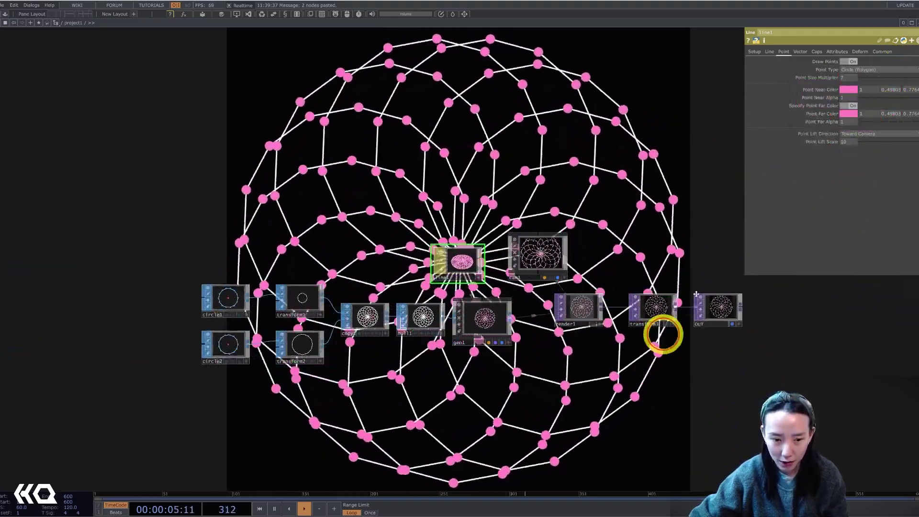
drag(737, 261, 879, 137)
scroll(529, 311, down, 3)
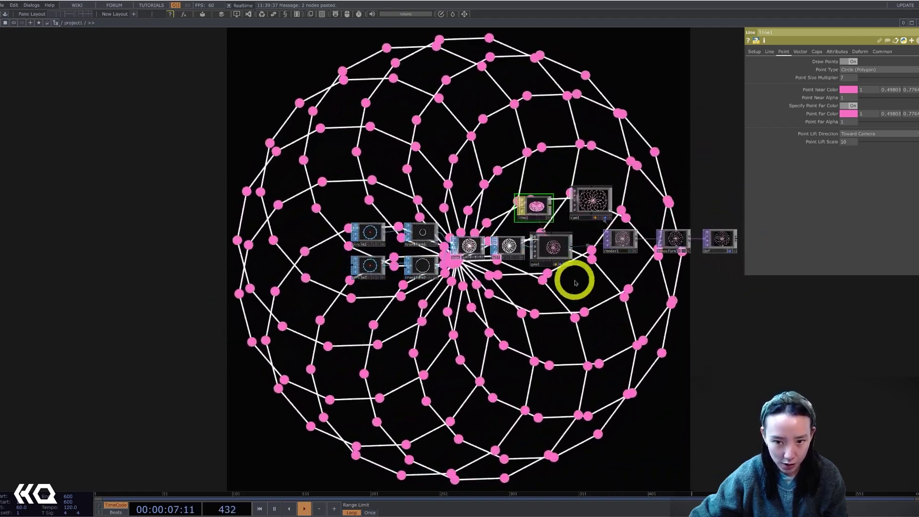
scroll(503, 318, up, 5)
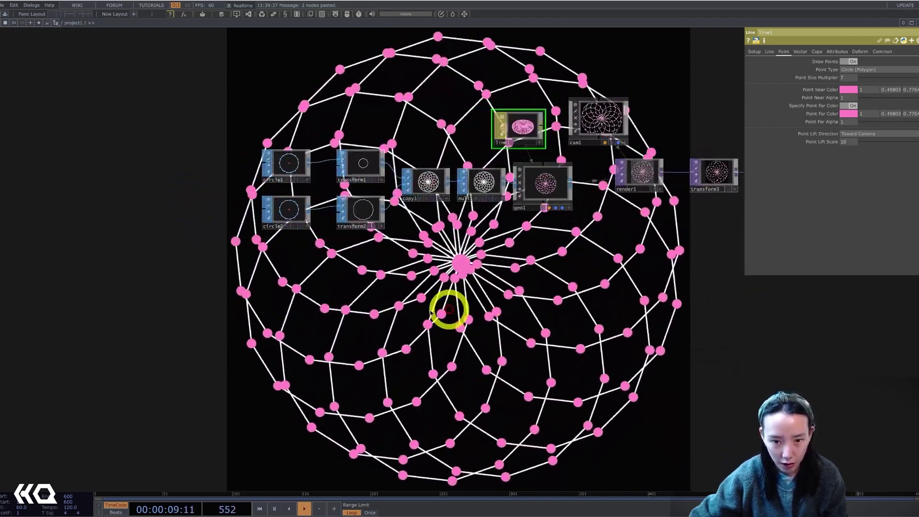
click(374, 163)
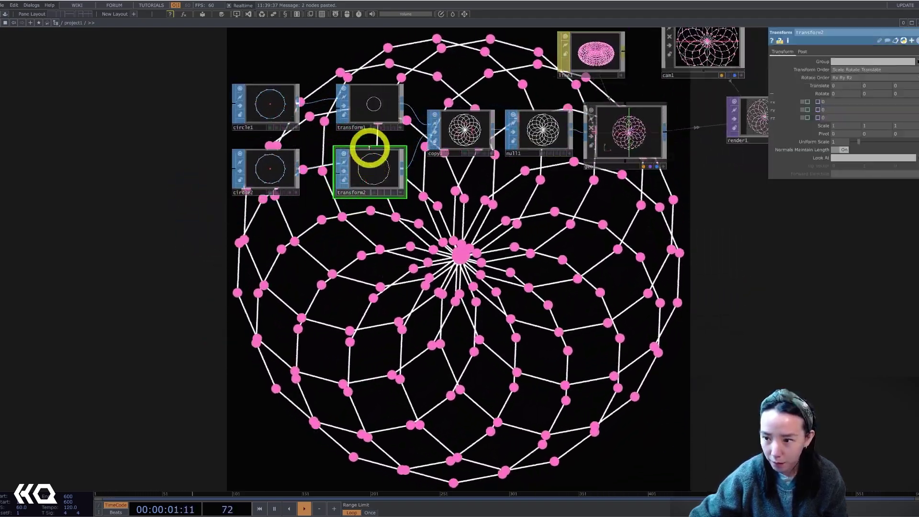
click(277, 127)
click(267, 168)
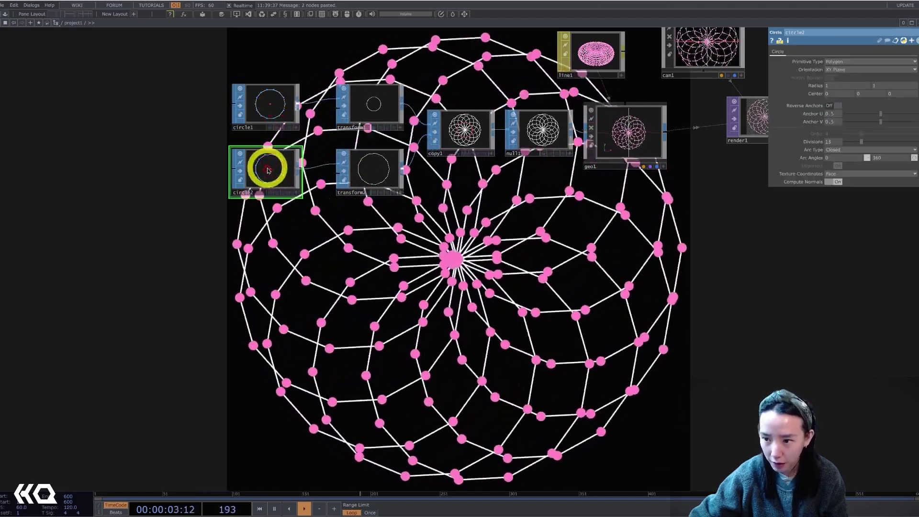
click(839, 142)
text(14)
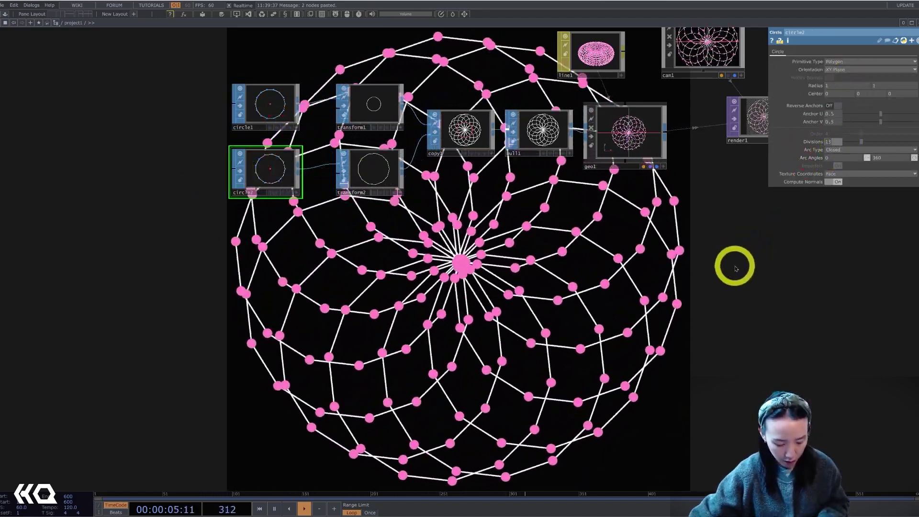
click(735, 266)
Add an Audio File In CHOP and place it in the empty network area below circle2
drag(651, 270, 722, 250)
scroll(728, 250, down, 3)
drag(486, 316, 463, 331)
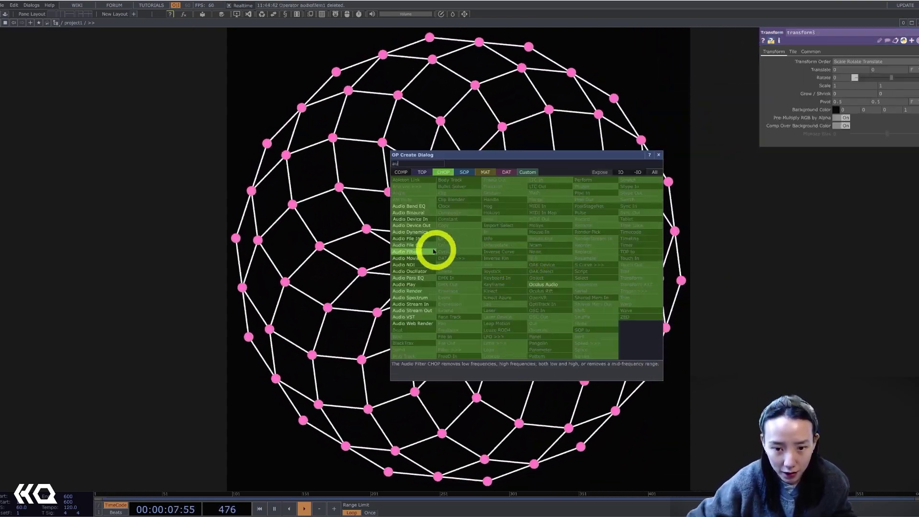
click(520, 244)
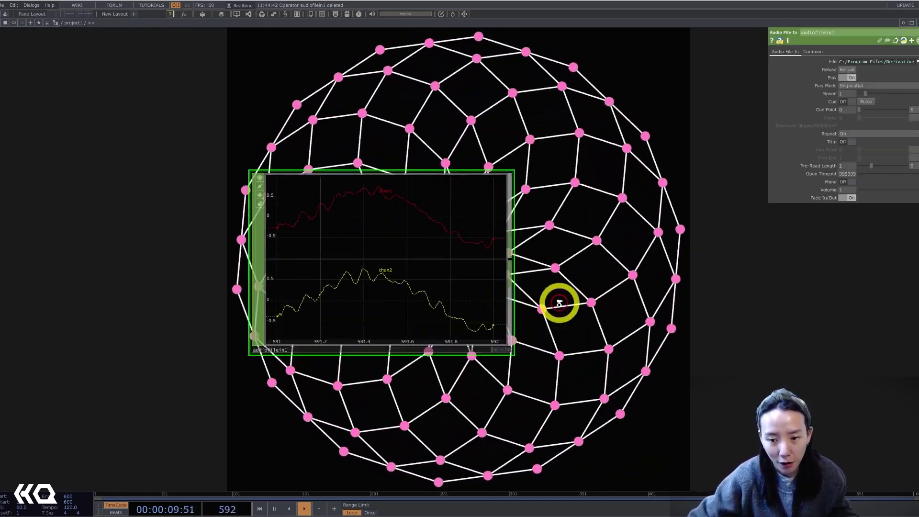
scroll(559, 302, down, 6)
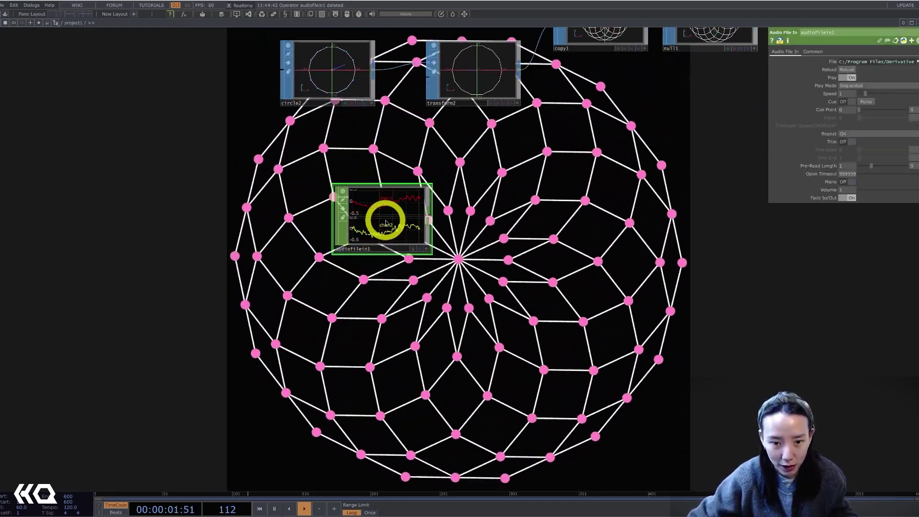
drag(387, 229, 387, 320)
scroll(423, 341, up, 6)
drag(521, 255, 522, 265)
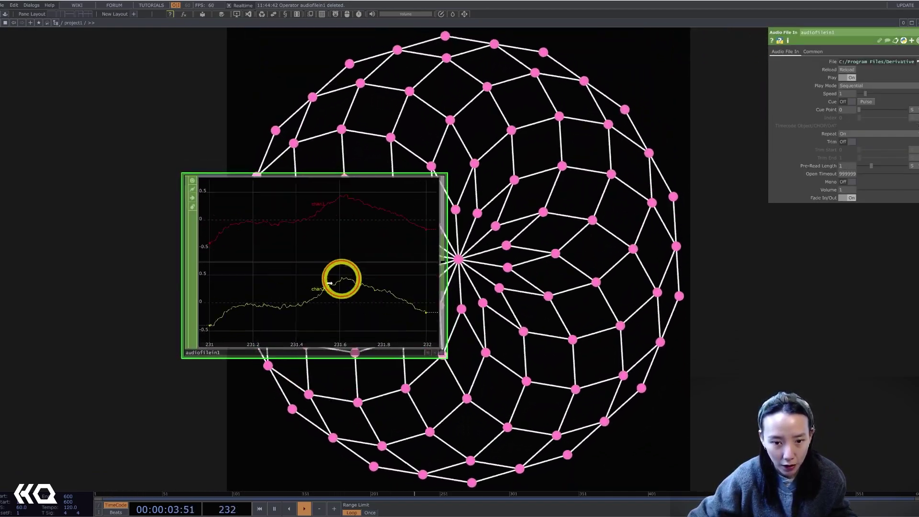
drag(330, 283, 282, 283)
Add an Audio Device Out CHOP beside audiofilein1 and connect audiofilein1's output to it
key(Tab)
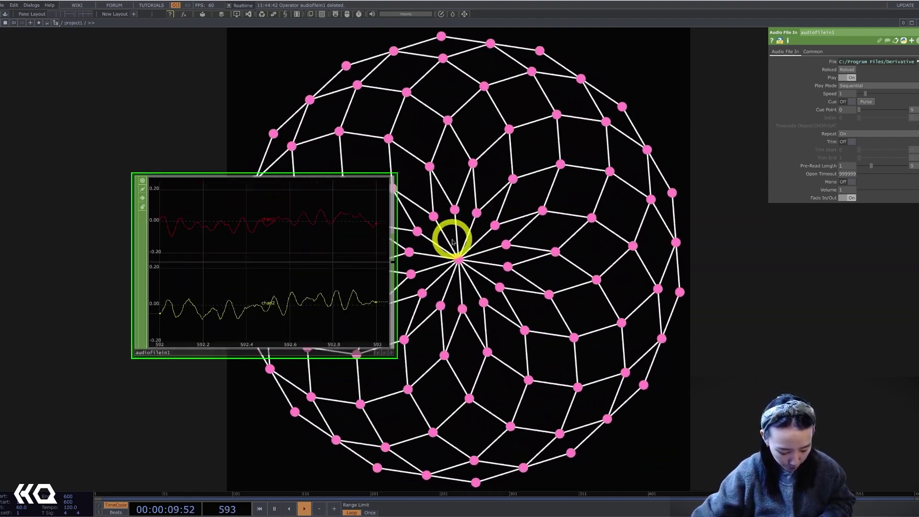
key(Tab)
click(342, 198)
click(507, 234)
drag(391, 266, 476, 205)
drag(353, 259, 353, 359)
scroll(587, 338, down, 3)
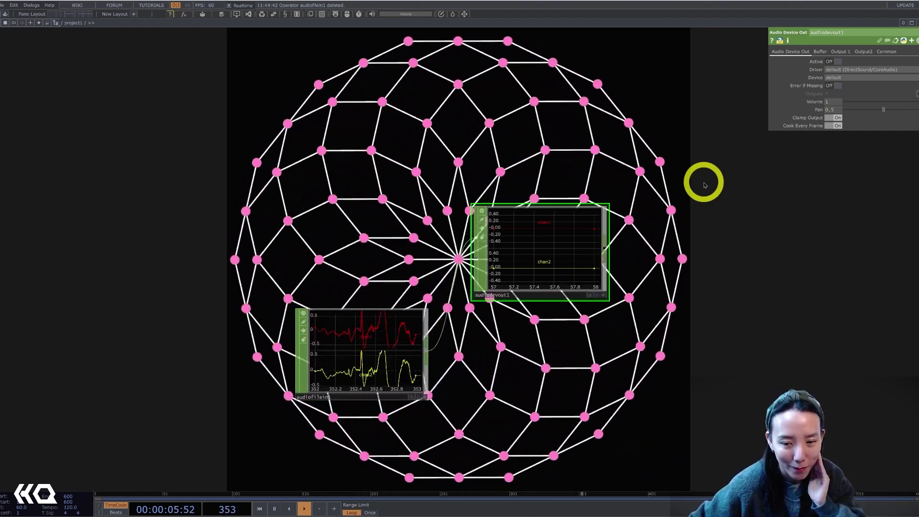
Add the audioAnalysis component from the Palette's Tools and arrange it beside audiofilein1, below audiodevout1
click(6, 18)
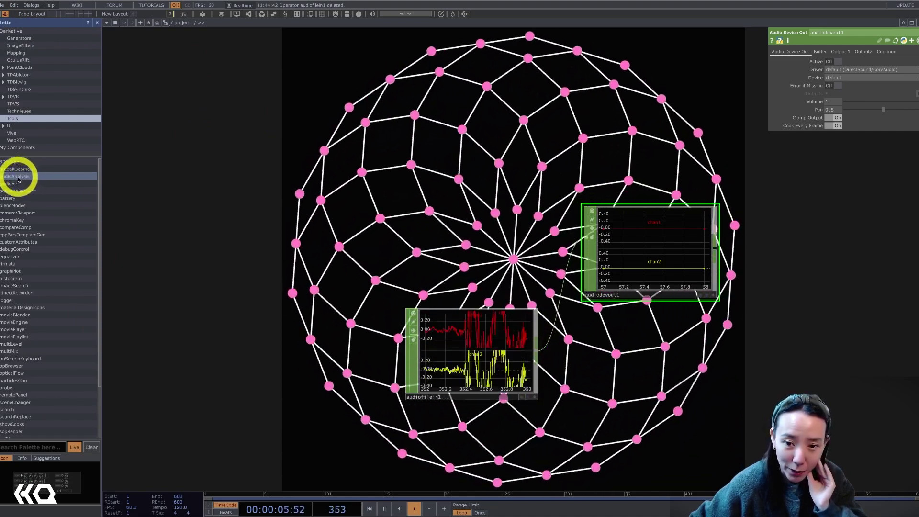
drag(16, 180, 613, 396)
drag(464, 180, 367, 96)
drag(589, 276, 558, 312)
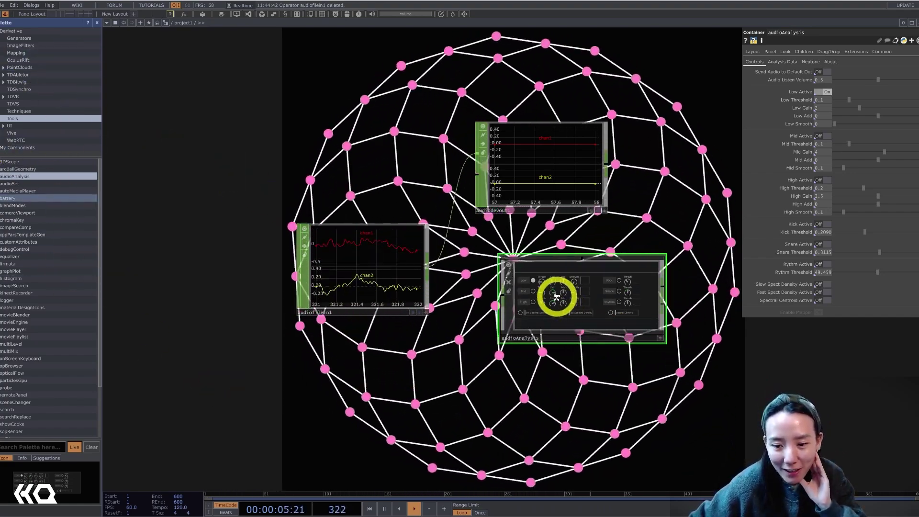
Look over the audioAnalysis control panel and its internal network, and return to the project level
scroll(558, 298, up, 5)
scroll(485, 259, up, 2)
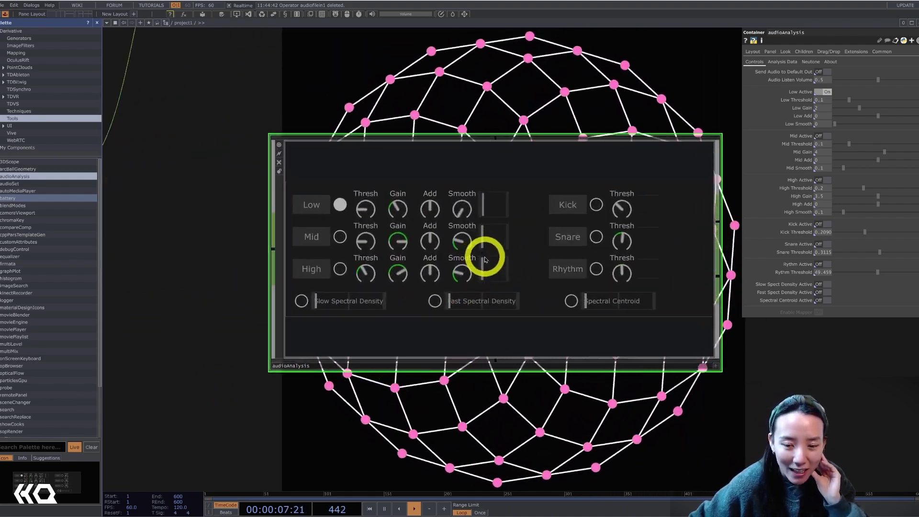
scroll(461, 169, up, 6)
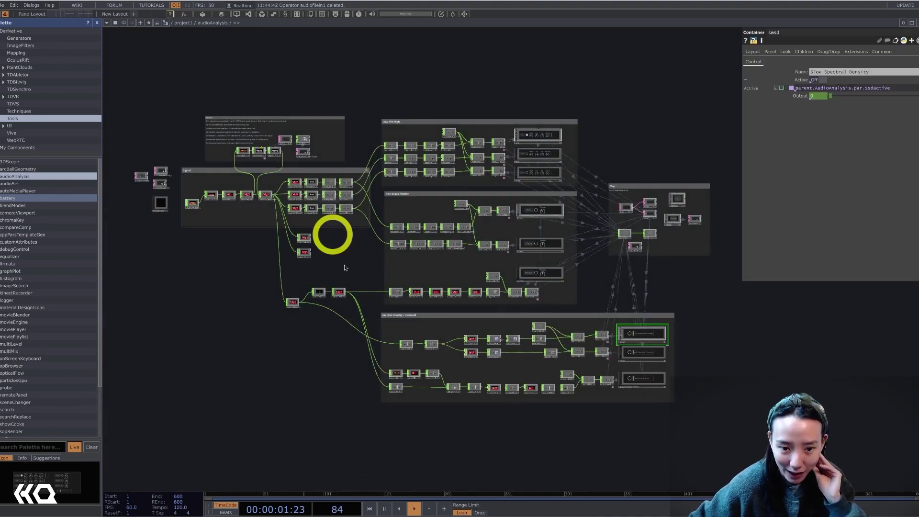
scroll(396, 281, up, 8)
scroll(261, 206, down, 3)
drag(296, 113, 519, 69)
key(u)
Add a Null CHOP named audio_in after audiofilein1 and route its output to both audiodevout1 and audioAnalysis
scroll(407, 286, down, 5)
drag(438, 371, 546, 357)
drag(501, 291, 551, 265)
key(Tab)
text(nu)
click(449, 274)
click(433, 304)
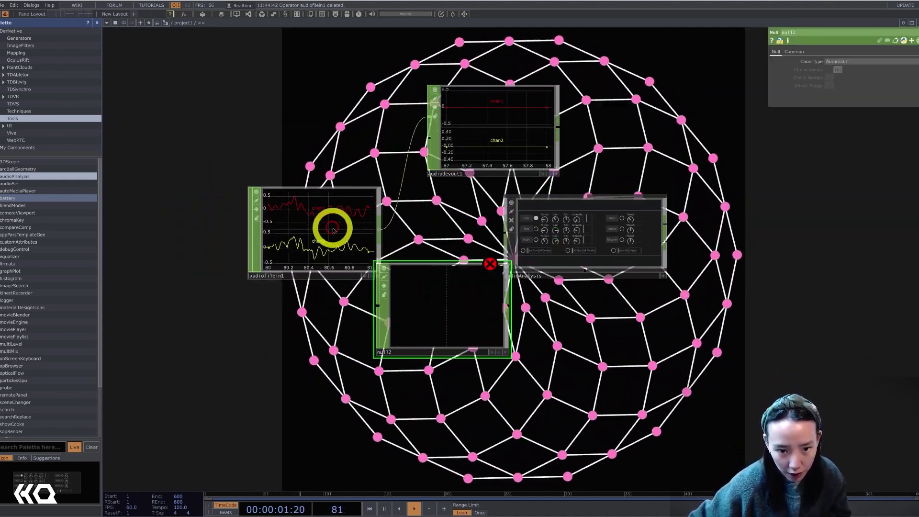
drag(332, 226, 345, 294)
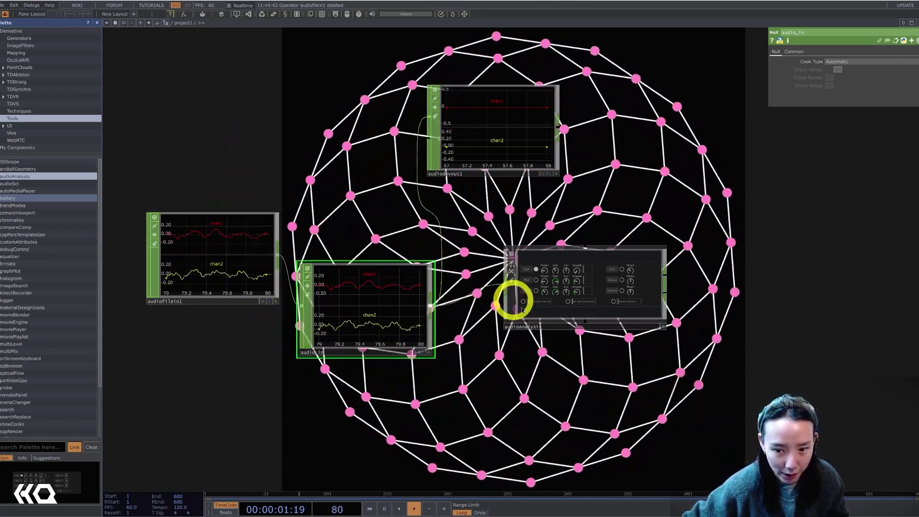
Enter audioAnalysis and examine how its Signal section feeds the analysis sections
double_click(570, 301)
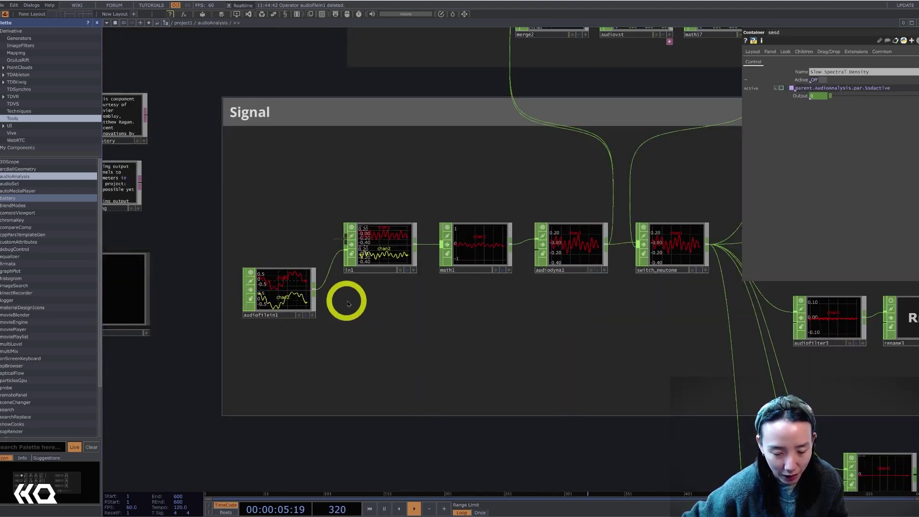
scroll(385, 236, down, 3)
drag(523, 281, 420, 304)
scroll(467, 303, down, 3)
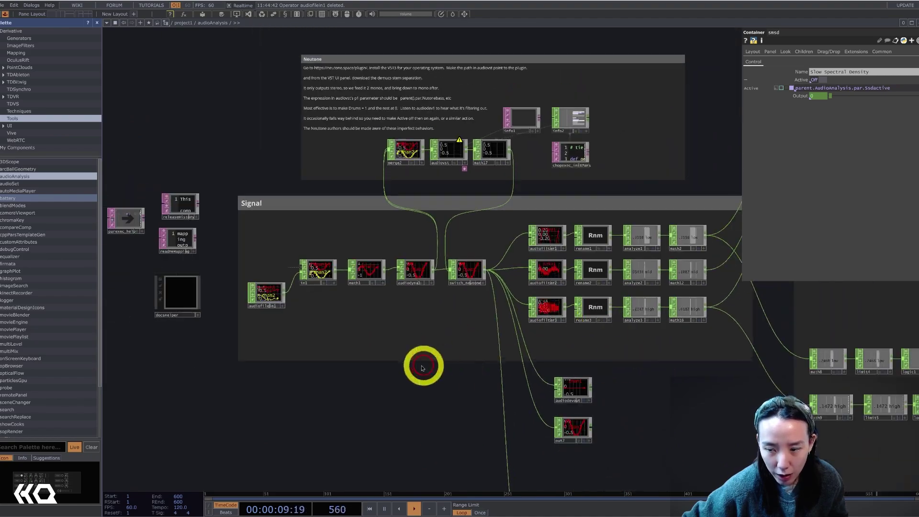
drag(553, 387, 378, 375)
drag(535, 404, 379, 436)
scroll(504, 250, down, 3)
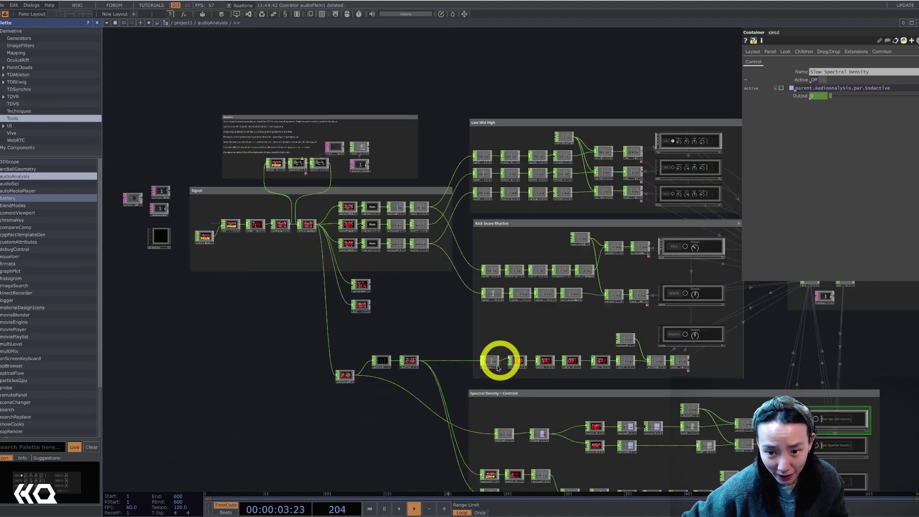
scroll(449, 324, down, 5)
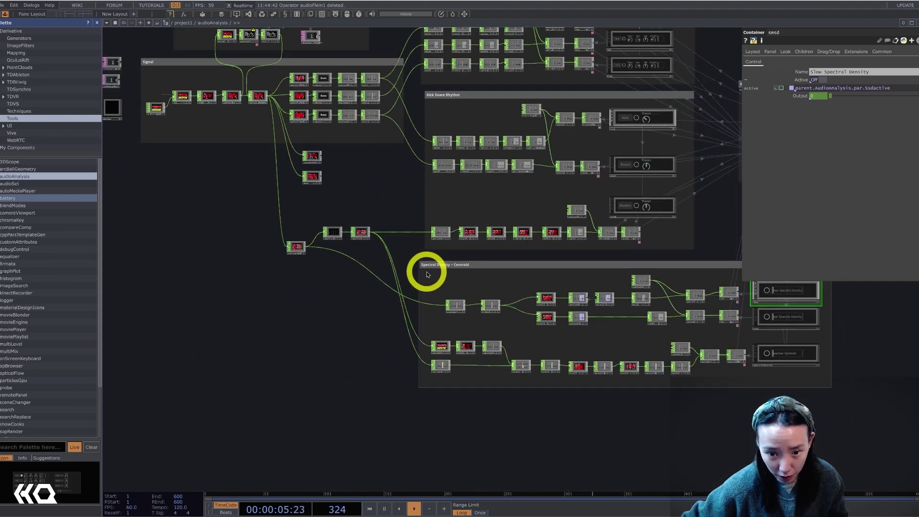
Examine the Kick Snare Rhythm and Low Mid High sections inside audioAnalysis, and return to the project level
scroll(424, 273, up, 3)
drag(366, 218, 327, 413)
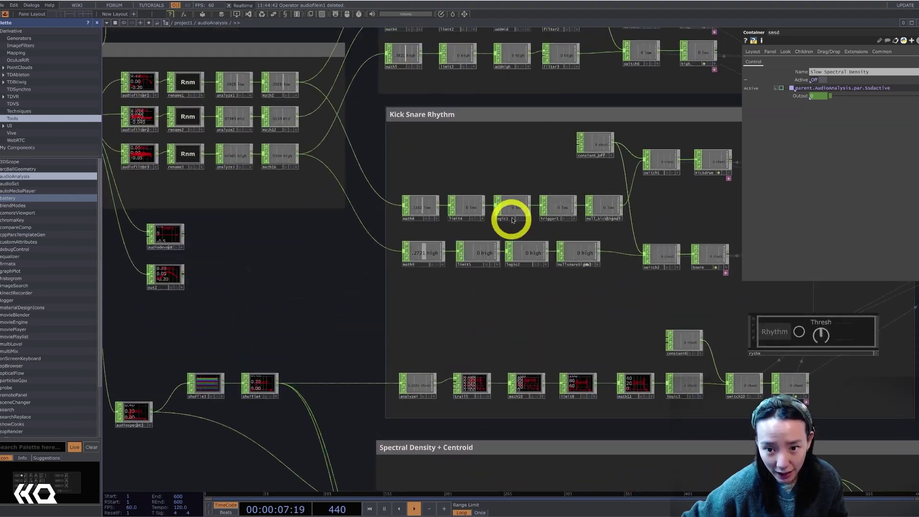
scroll(494, 210, up, 3)
scroll(490, 271, down, 5)
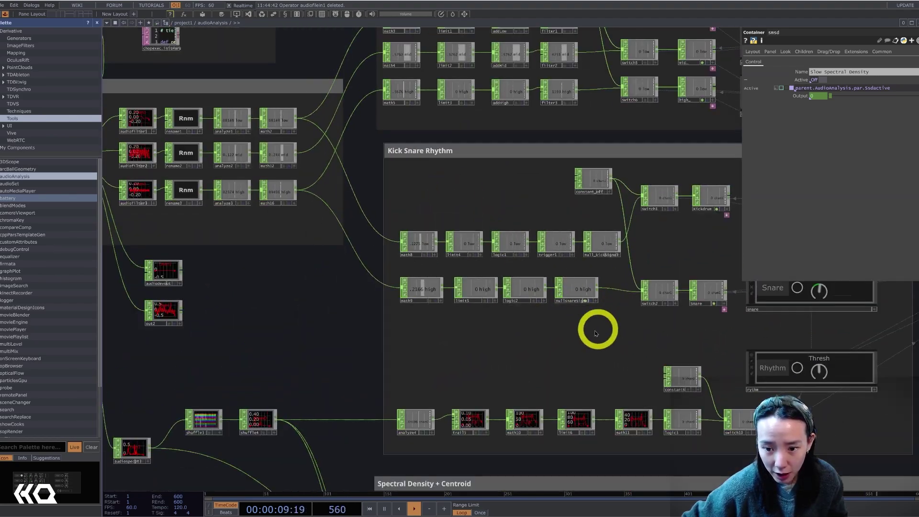
drag(488, 347, 307, 353)
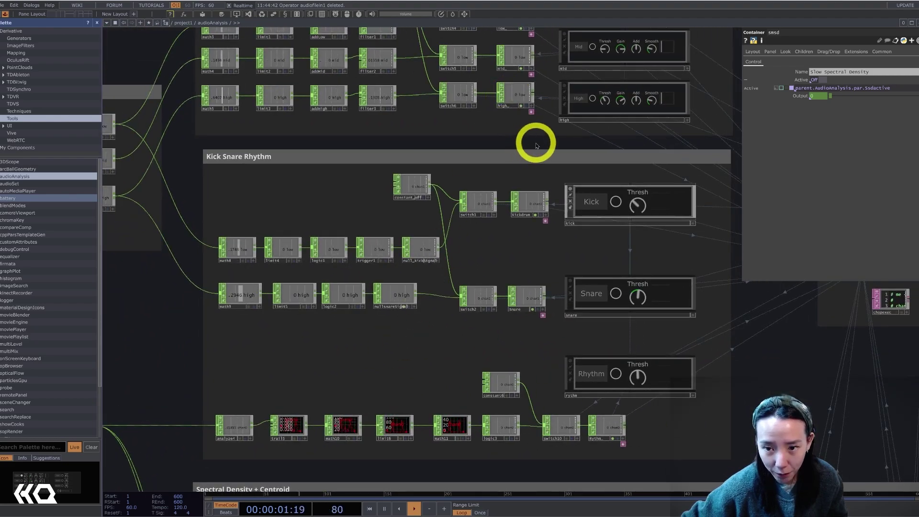
drag(738, 197, 591, 224)
drag(541, 53, 563, 272)
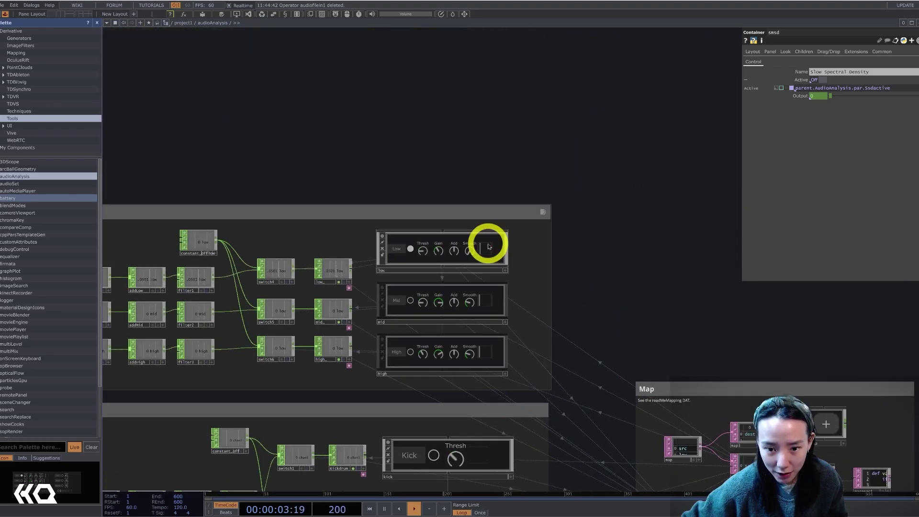
drag(625, 318, 610, 106)
scroll(605, 336, down, 3)
key(u)
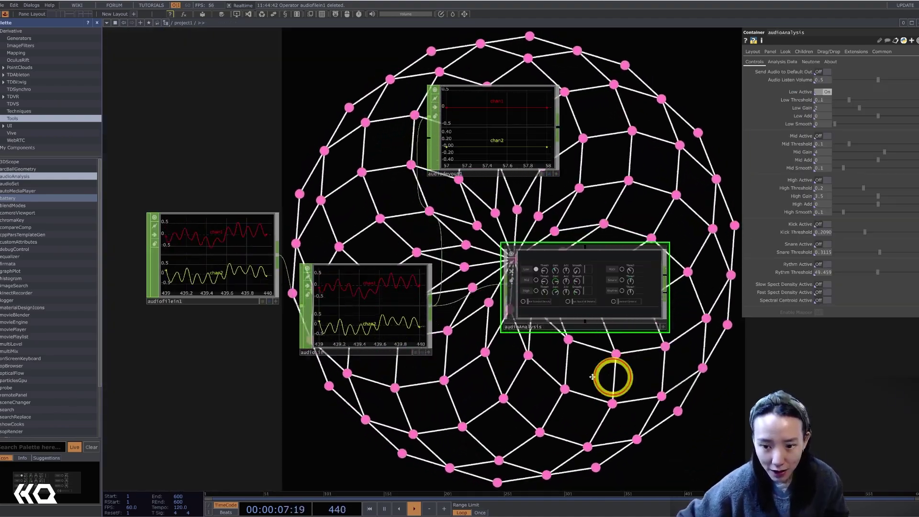
Make the viewer of the audioAnalysis component active so its controls can be operated directly
drag(577, 375, 464, 369)
scroll(546, 266, up, 2)
scroll(546, 266, up, 3)
scroll(662, 107, down, 2)
scroll(519, 230, up, 2)
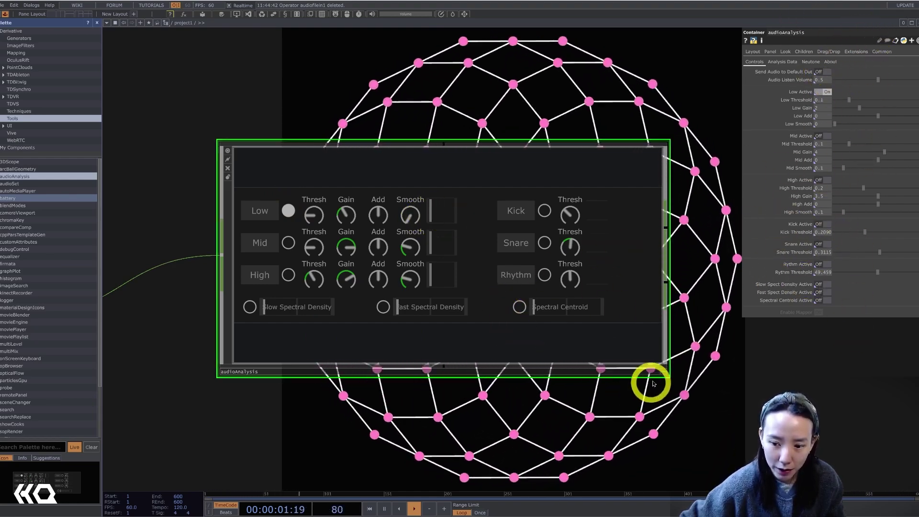
click(664, 373)
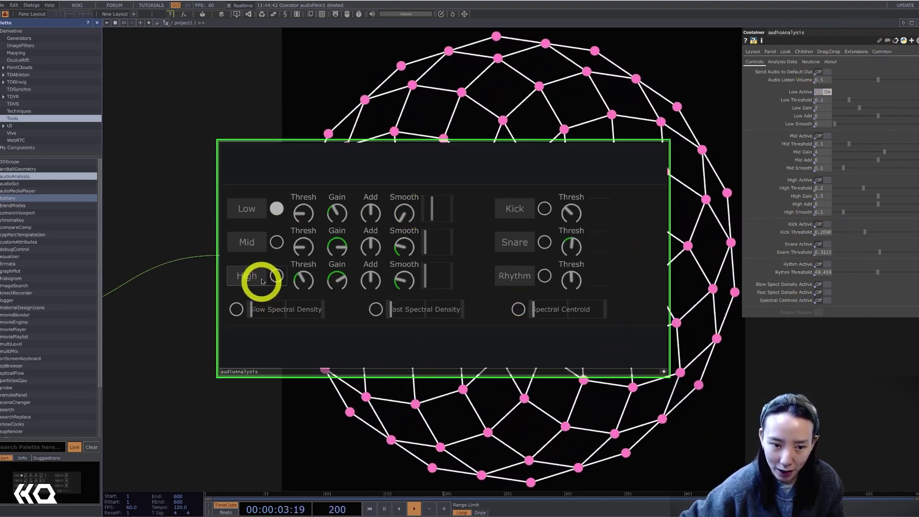
Switch on the Mid, High, Kick, Snare and Rhythm analyses in audioAnalysis alongside Low
click(248, 240)
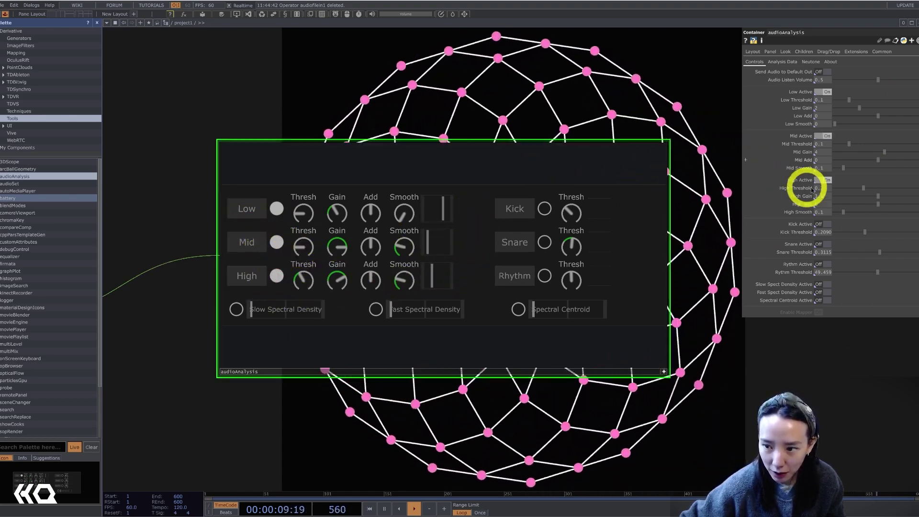
click(277, 276)
click(276, 242)
click(277, 209)
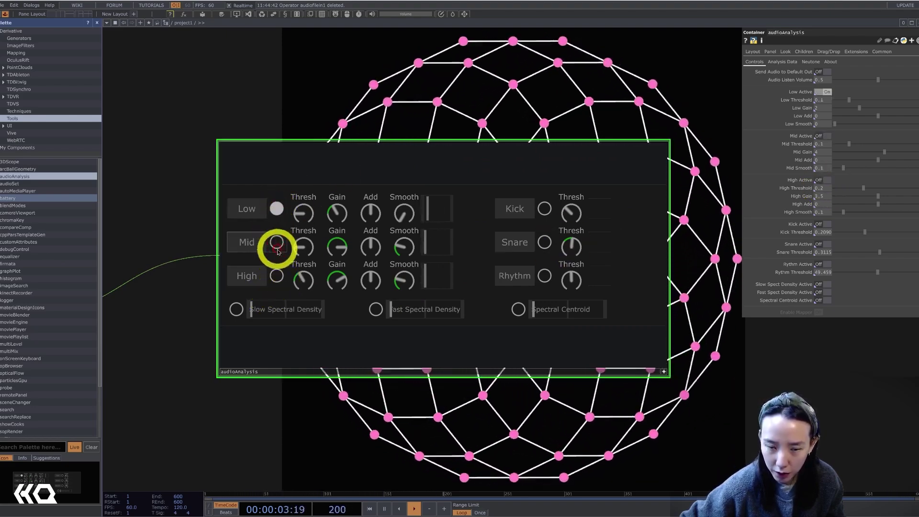
click(278, 277)
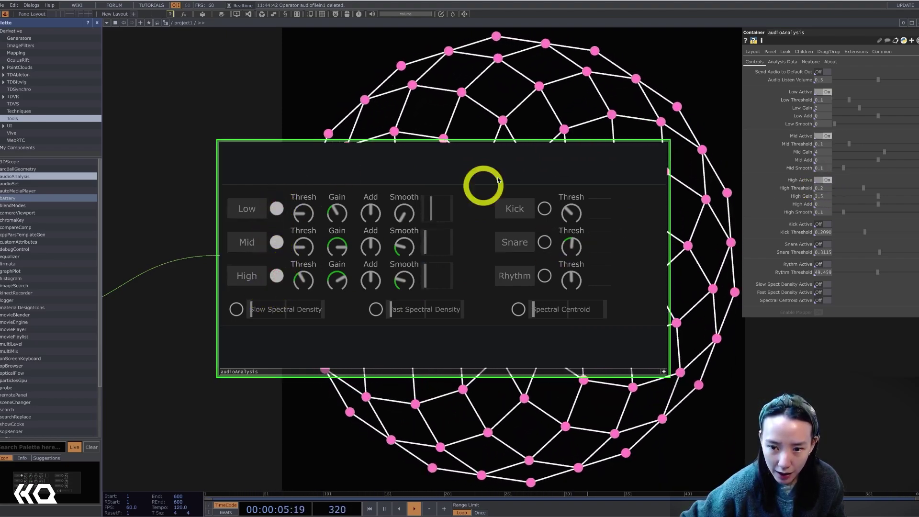
click(544, 208)
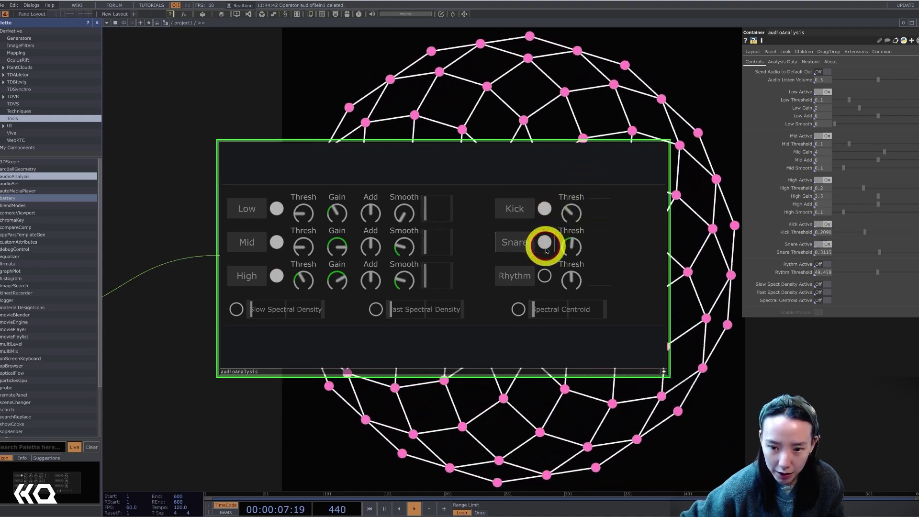
click(545, 277)
Deactivate the audioAnalysis viewer and add a Null CHOP on its output, placed clear of the component
scroll(698, 277, down, 5)
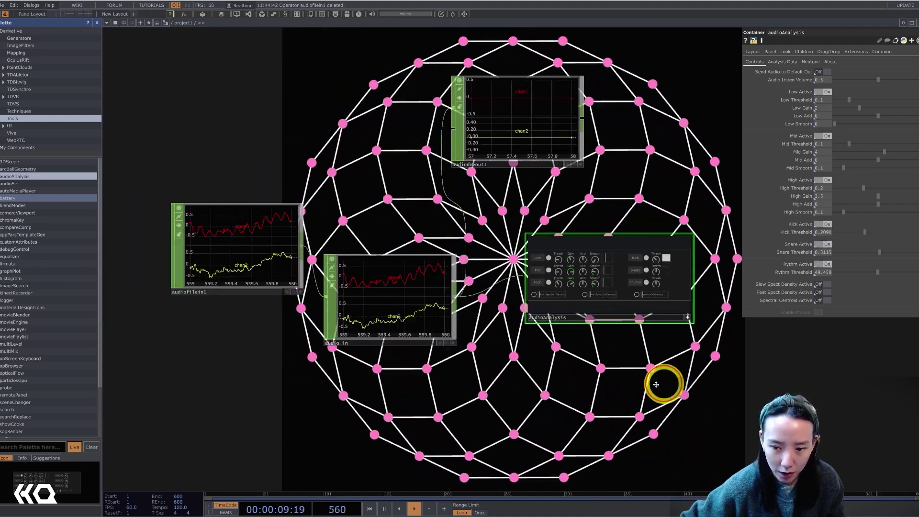
drag(618, 389, 515, 396)
scroll(611, 322, up, 5)
click(568, 335)
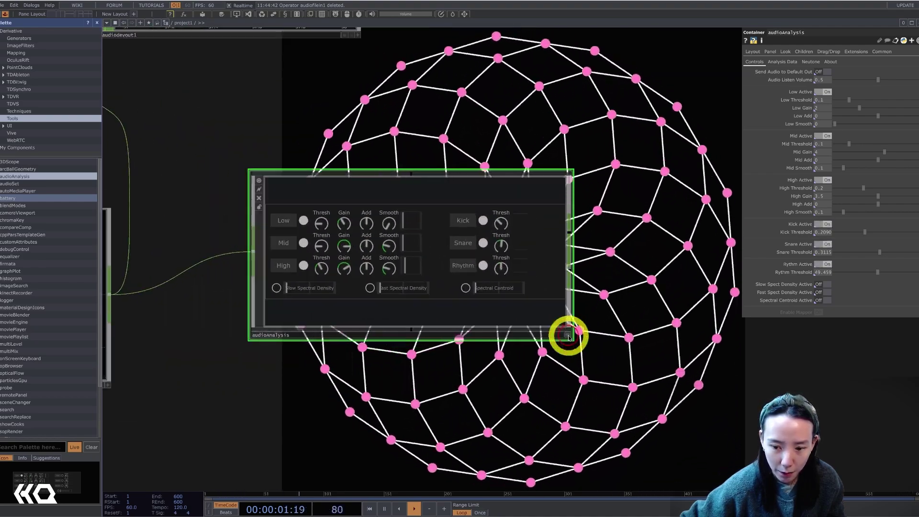
right_click(570, 238)
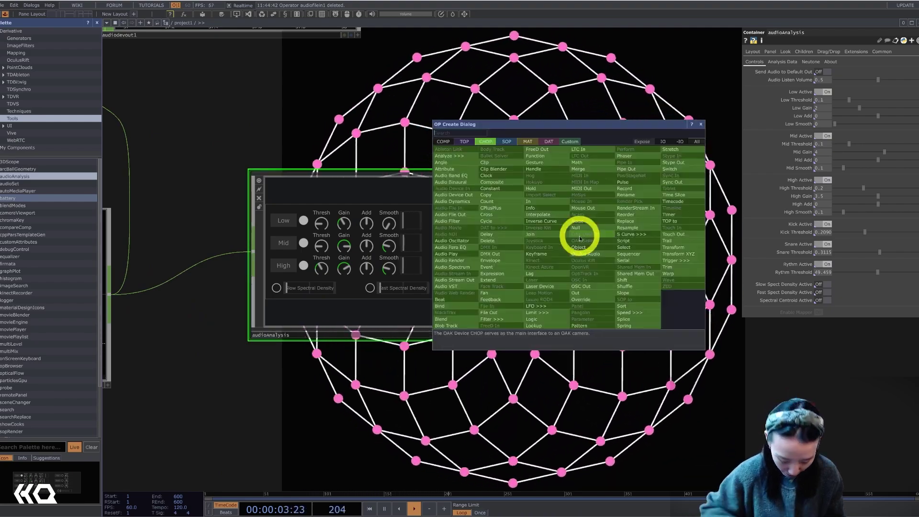
click(684, 246)
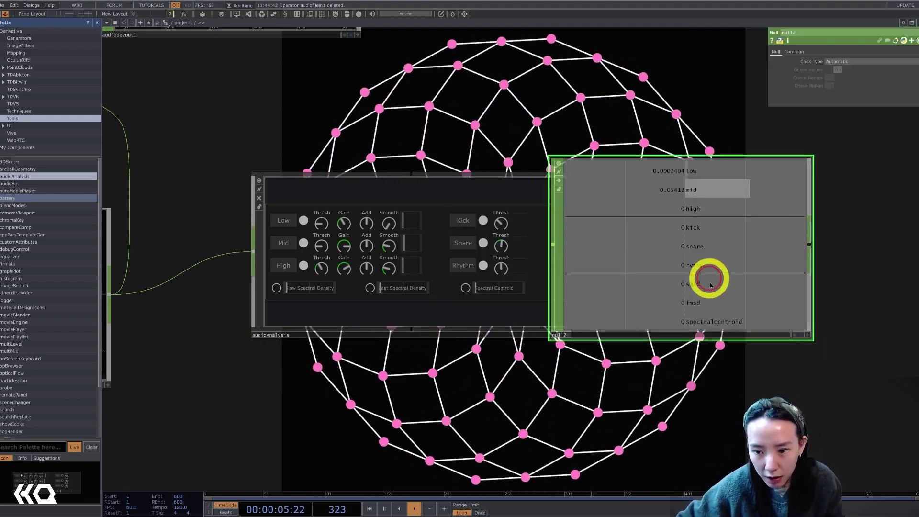
drag(670, 258, 767, 255)
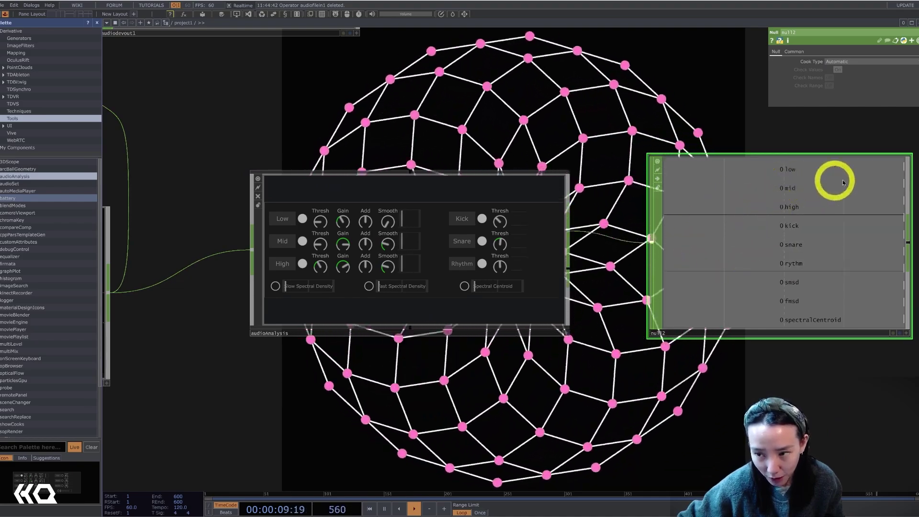
Lower the volume of audiodevout1 to 0.429 and turn on its Active option
scroll(831, 305, down, 5)
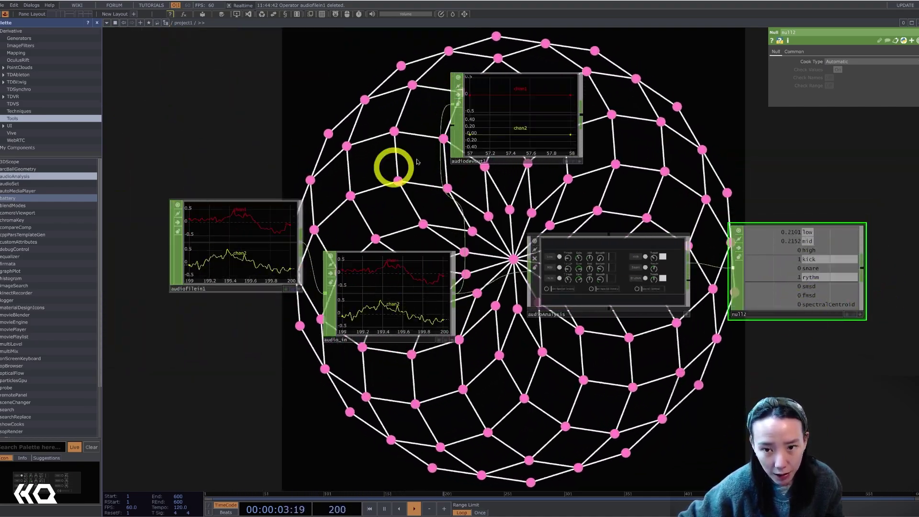
click(560, 106)
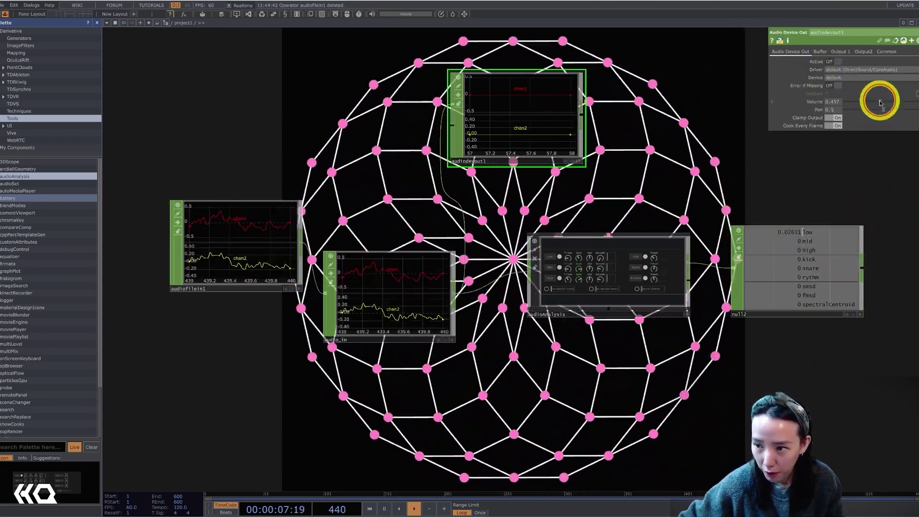
click(838, 63)
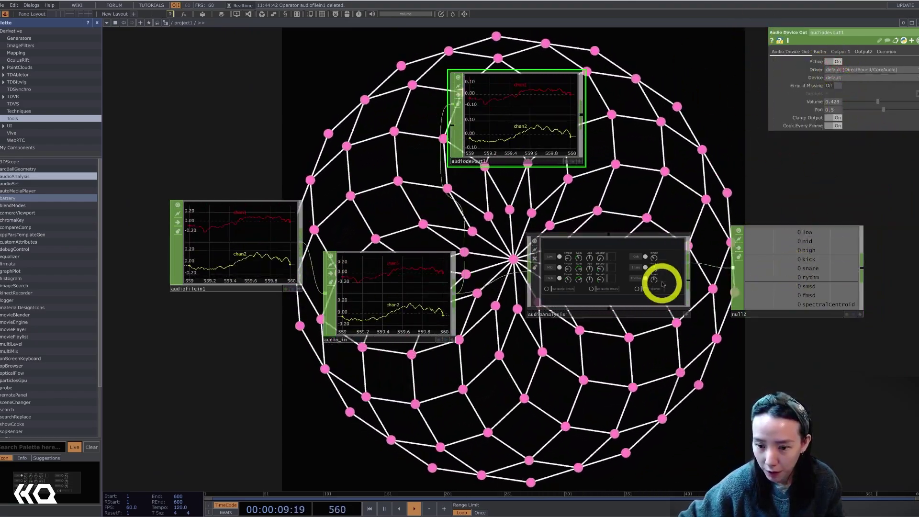
Raise the Low Threshold of audioAnalysis to 0.391
scroll(671, 335, up, 5)
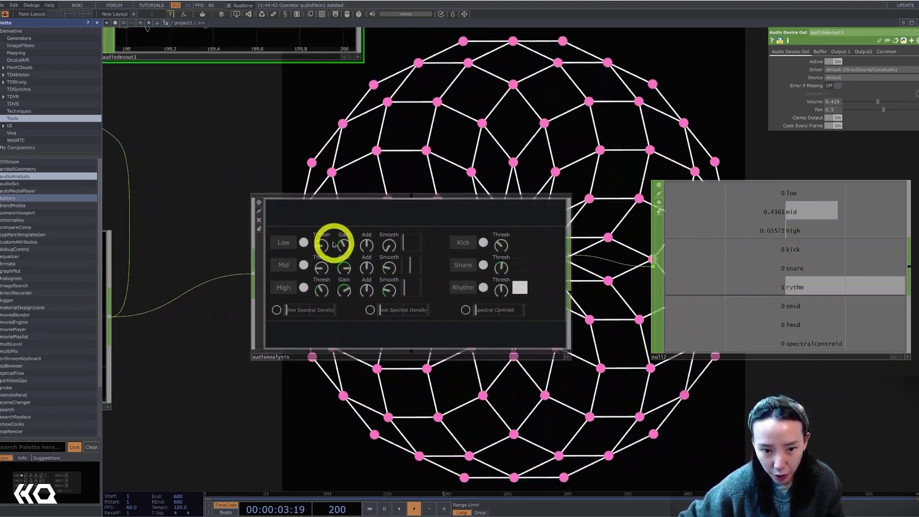
click(550, 339)
drag(375, 180, 113, 193)
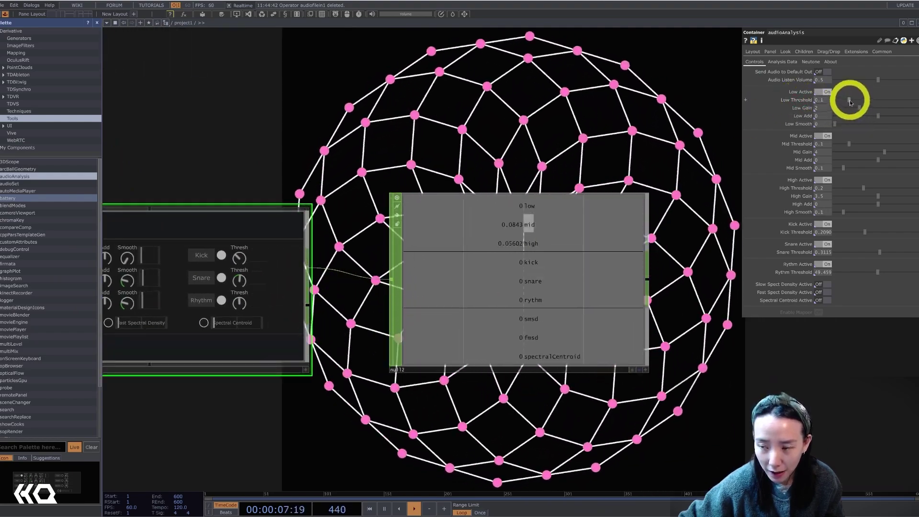
drag(851, 102, 893, 102)
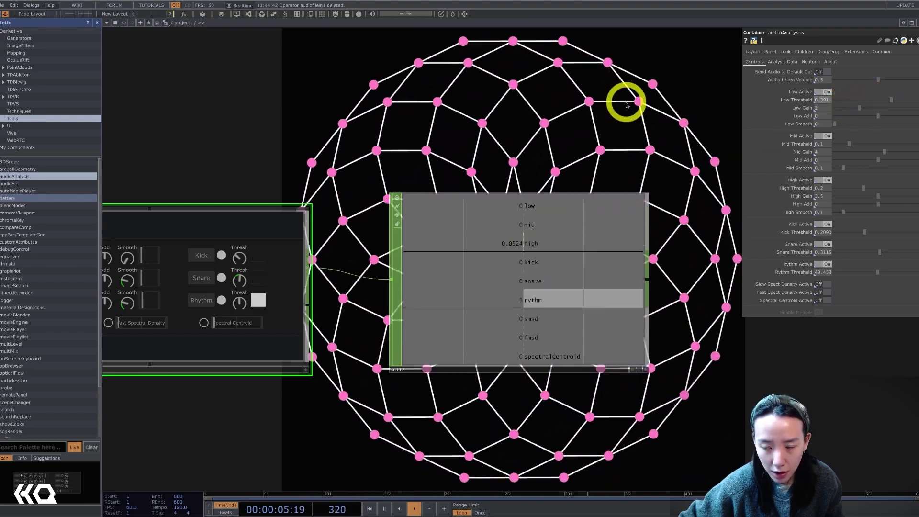
Turn off Mid Active, Kick Active and Rythm Active on audioAnalysis
drag(615, 134, 655, 126)
scroll(664, 119, down, 3)
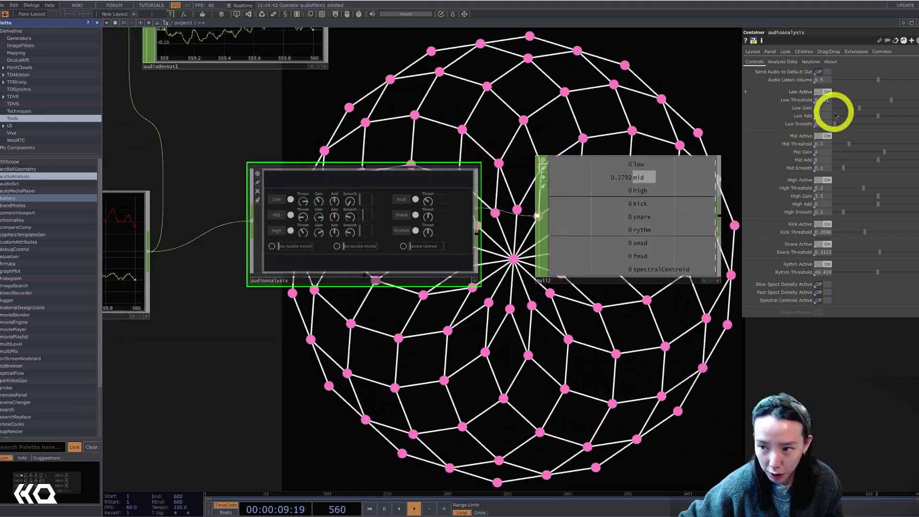
click(823, 136)
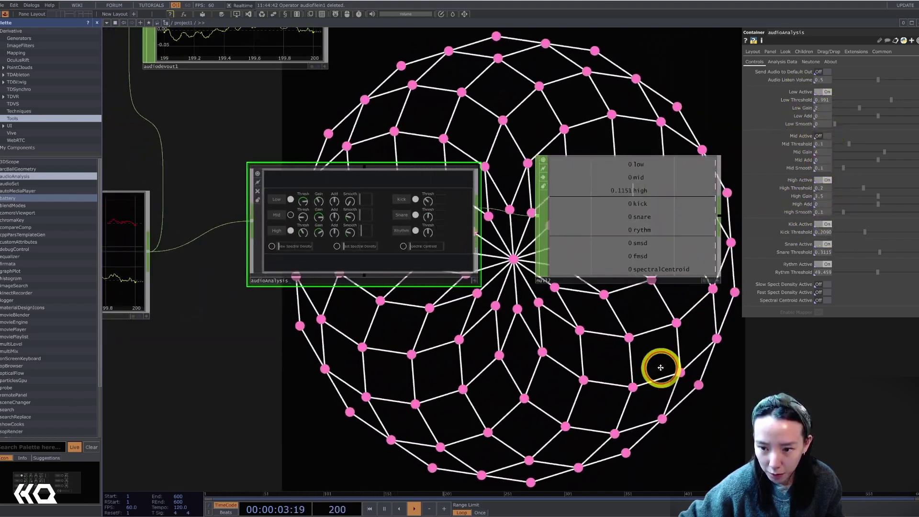
scroll(642, 232, up, 3)
click(828, 225)
click(824, 265)
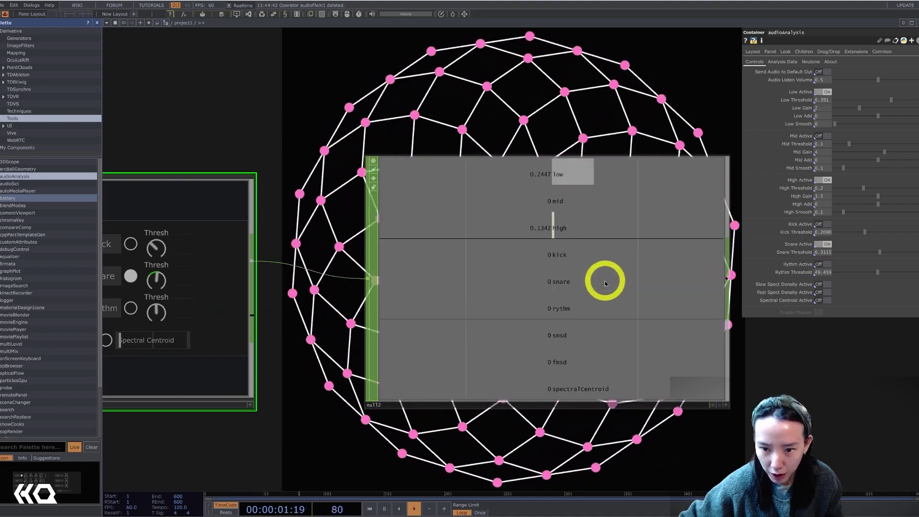
Turn off the Active option of audiodevout1
drag(780, 424, 536, 426)
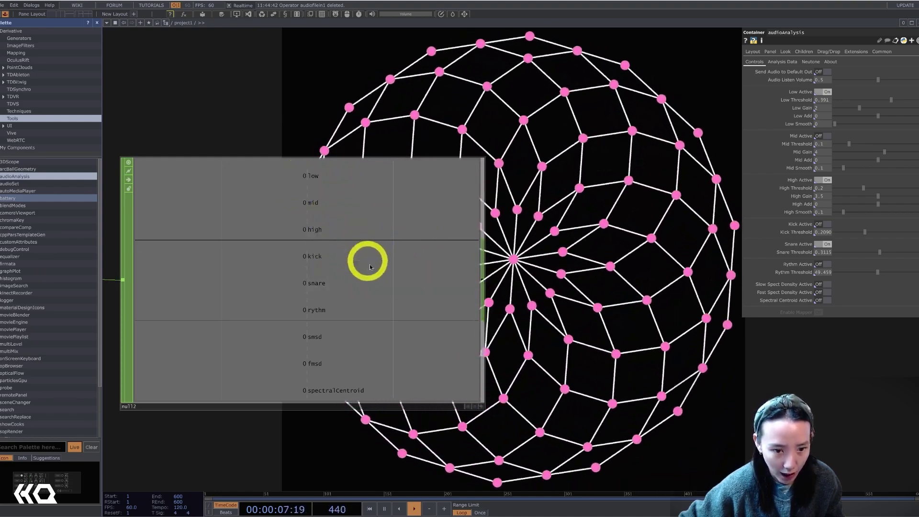
scroll(544, 220, down, 3)
scroll(607, 228, down, 2)
scroll(390, 158, down, 3)
drag(409, 155, 439, 156)
drag(270, 131, 310, 139)
click(285, 116)
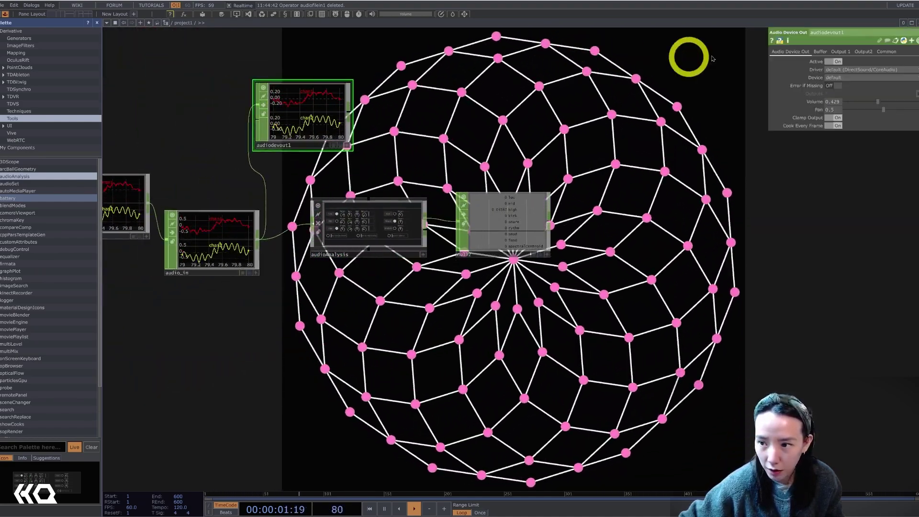
click(835, 62)
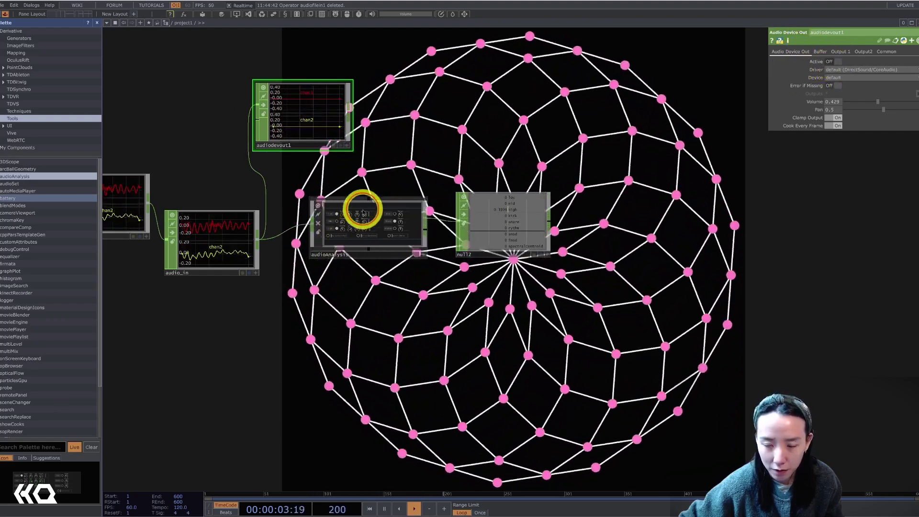
Add a Select CHOP on the output of null2 and set its Channel Names to low
click(362, 211)
scroll(627, 207, up, 3)
drag(627, 207, 608, 183)
scroll(574, 181, up, 2)
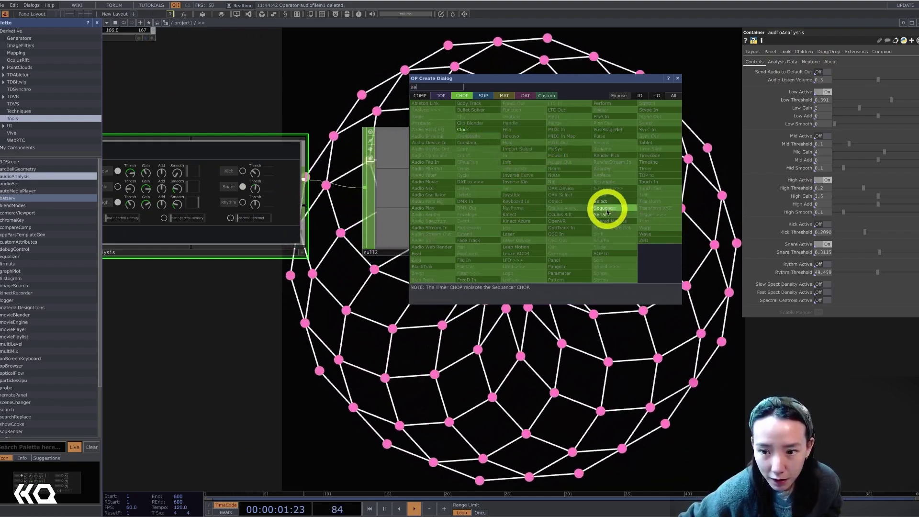
click(712, 191)
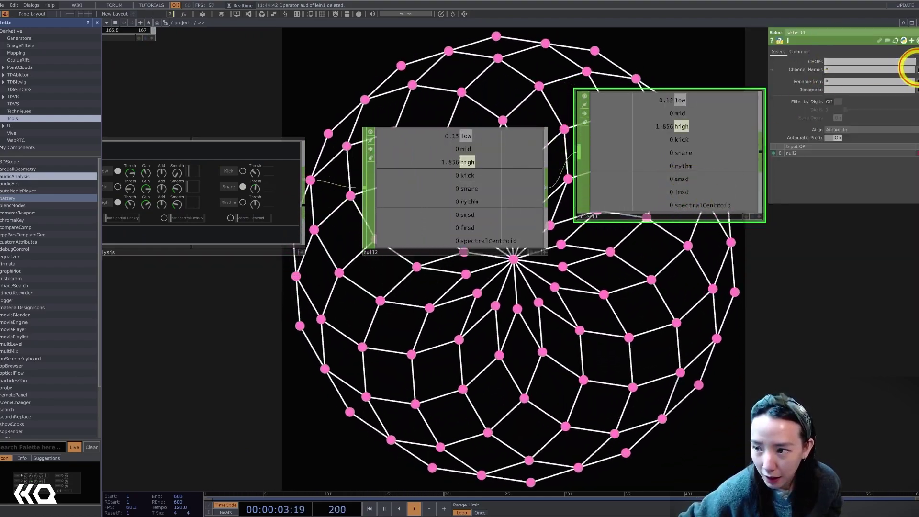
click(918, 70)
click(890, 85)
Duplicate the low Select twice below it, with Channel Names set to high on select2 and snare on select3
drag(754, 172, 647, 148)
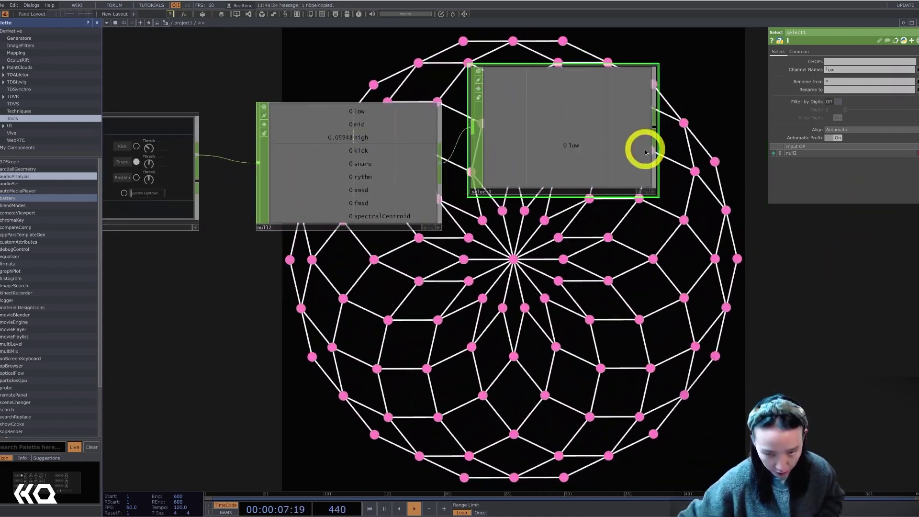
drag(842, 71, 781, 75)
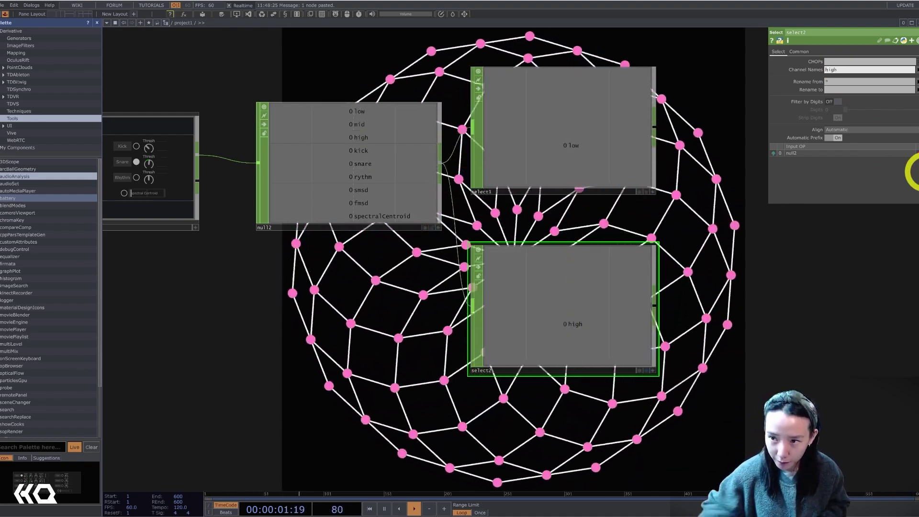
drag(771, 313, 760, 197)
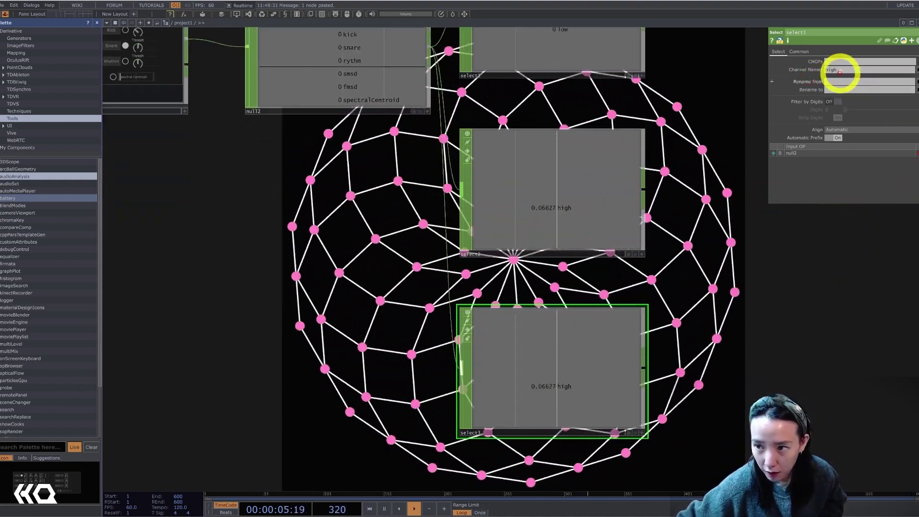
click(817, 70)
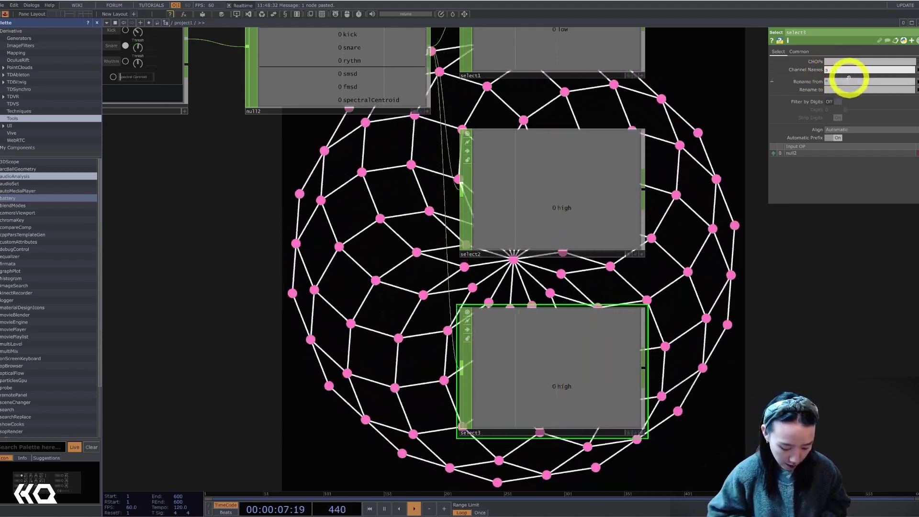
Add a Math CHOP after each of the three Select CHOPs, wiring math3 to select3
scroll(782, 263, down, 5)
scroll(709, 257, up, 3)
drag(725, 320, 531, 297)
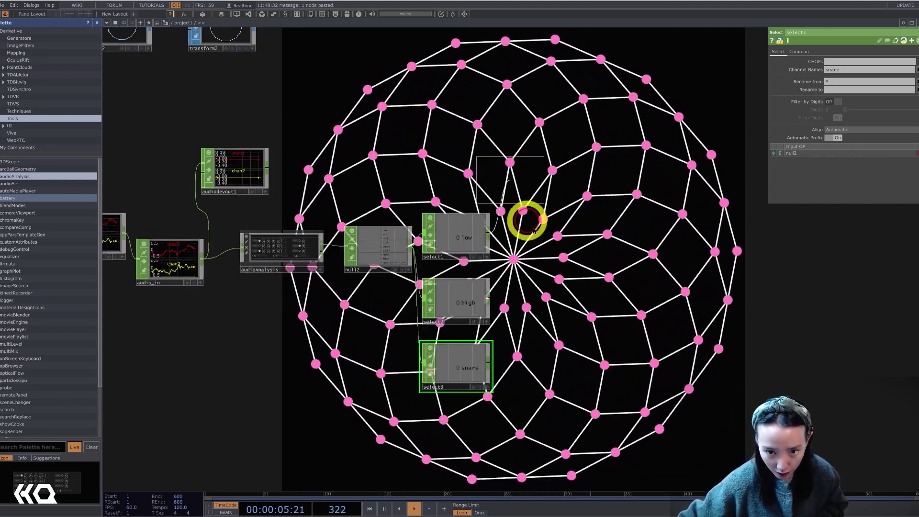
click(557, 234)
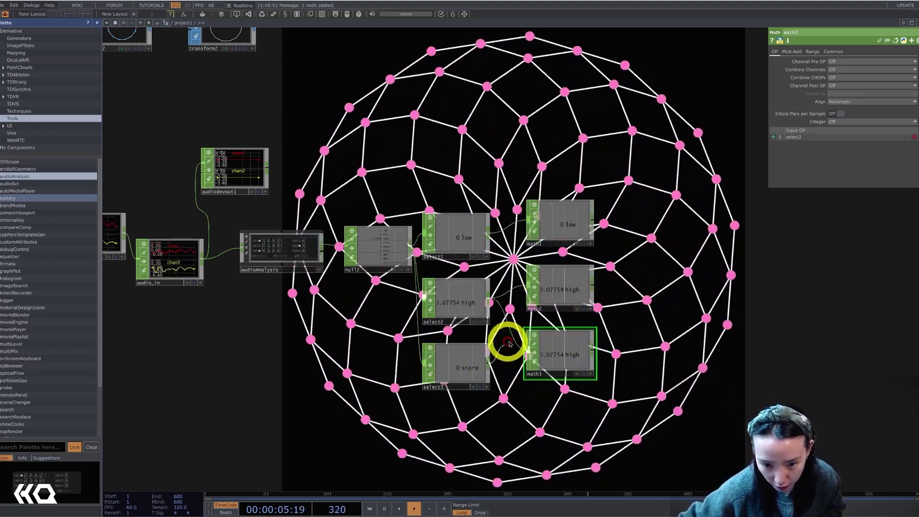
drag(651, 353, 593, 362)
drag(619, 308, 596, 313)
Add a Merge CHOP and connect the outputs of math1, math2 and math3 to it
key(Tab)
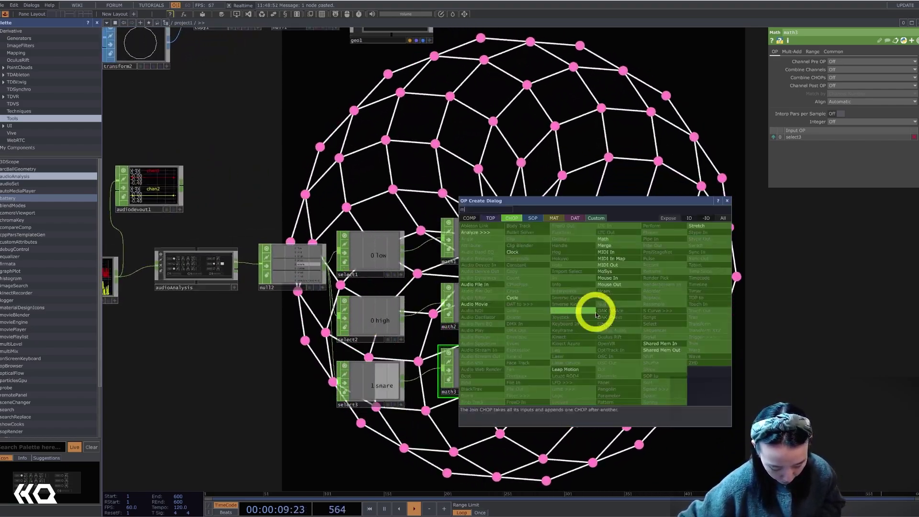
click(591, 306)
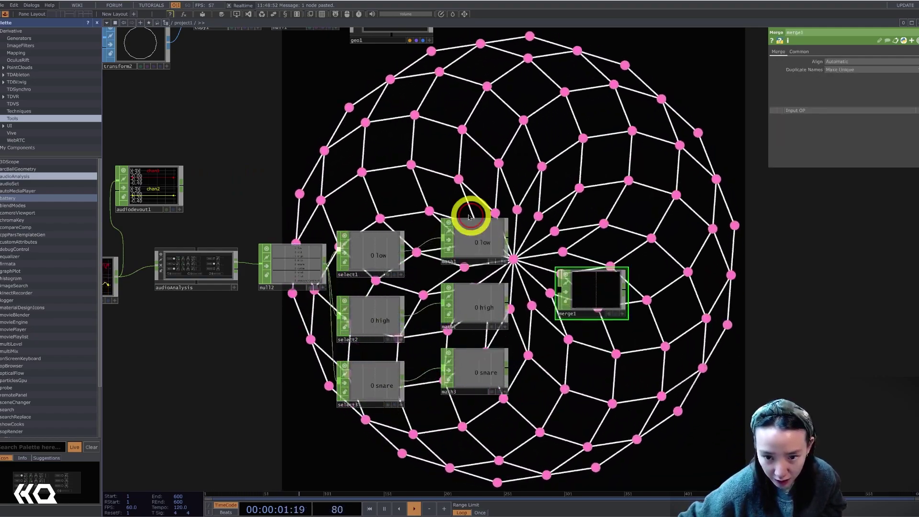
drag(523, 377, 517, 425)
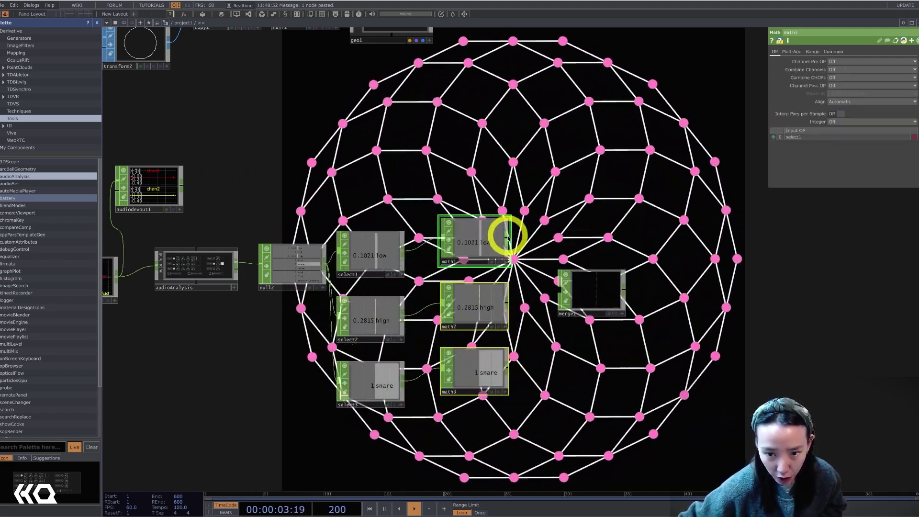
Add a Null CHOP on the output of merge1 and rename it audio_react
drag(639, 299, 578, 299)
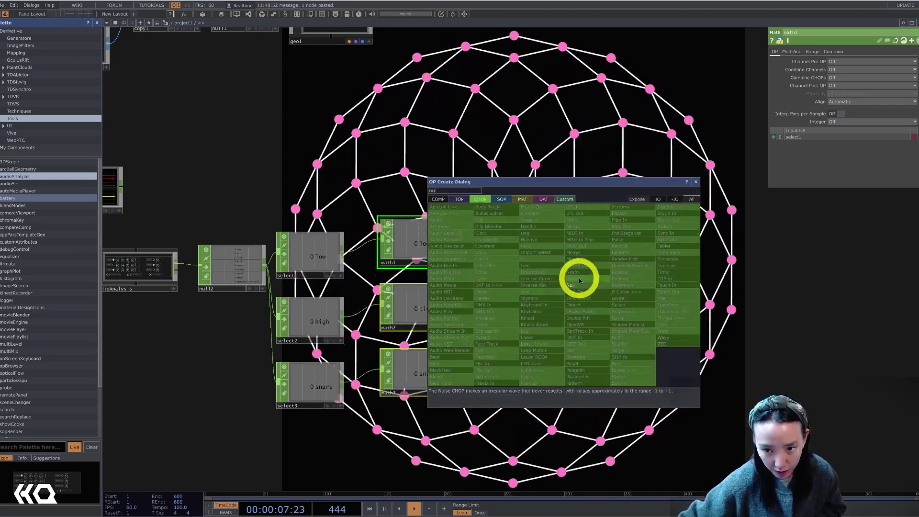
click(623, 294)
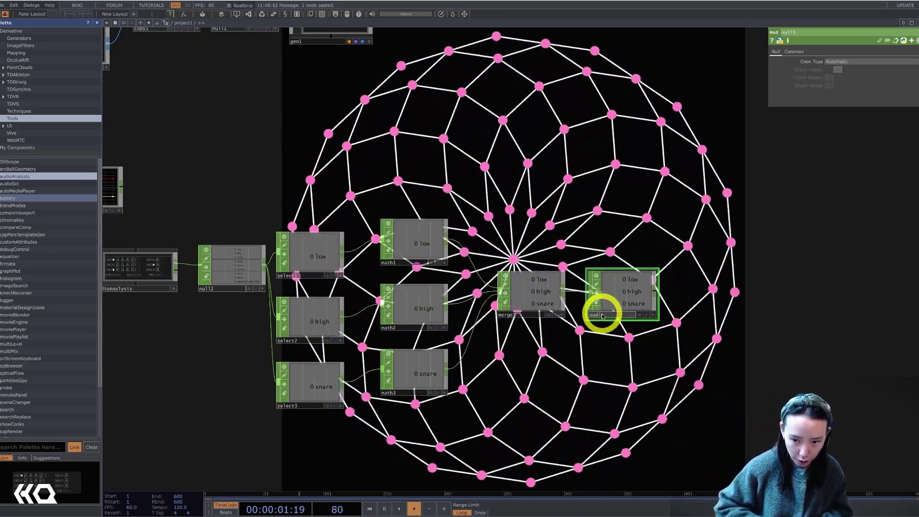
scroll(602, 316, down, 5)
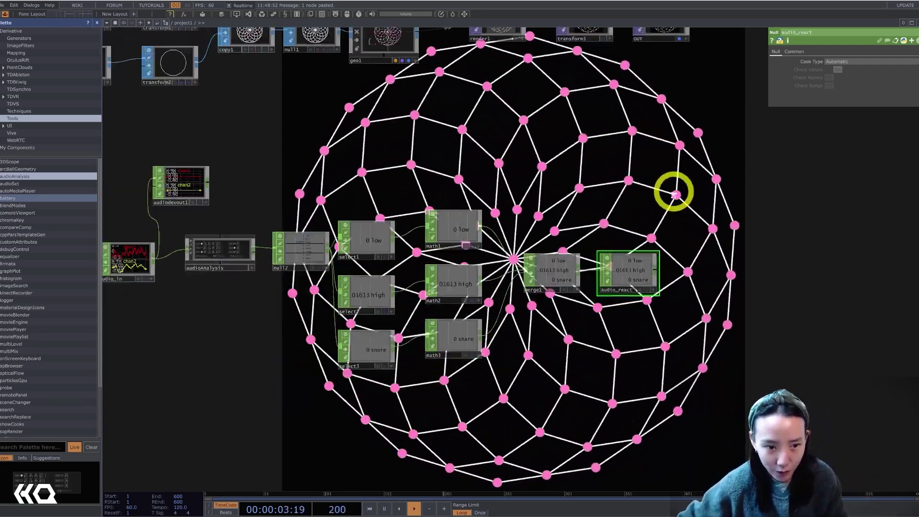
Move the whole audio CHOP chain in front of circle1 and circle2, and close the Palette
drag(428, 180, 476, 213)
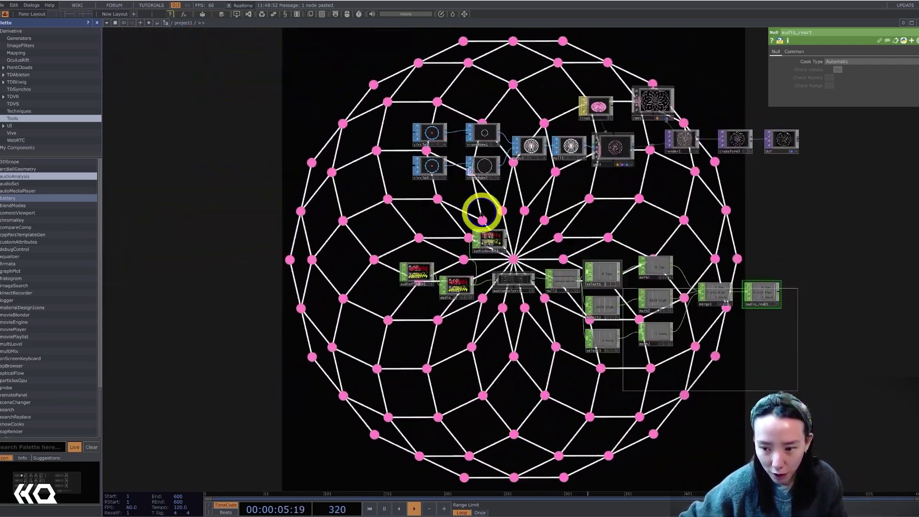
drag(112, 181, 20, 147)
drag(350, 343, 498, 291)
drag(557, 301, 157, 140)
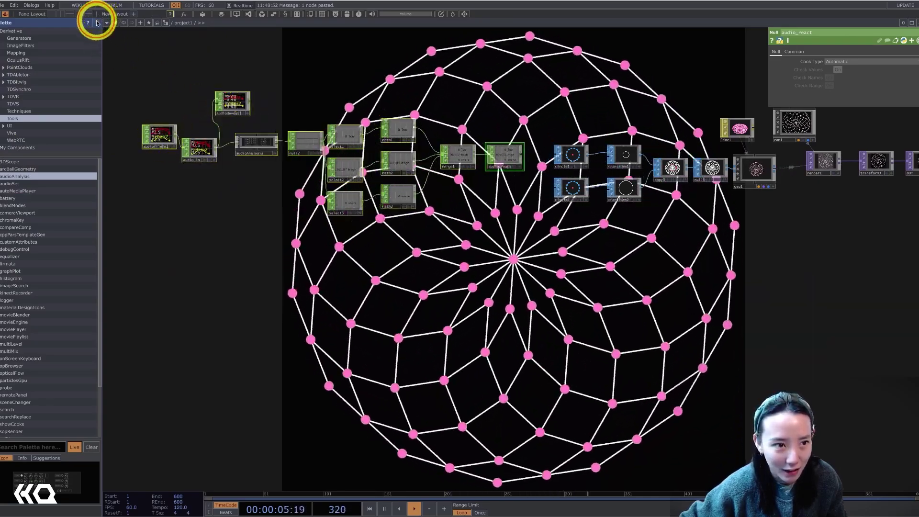
click(97, 23)
Try different Divisions values on circle2, ending at 22
drag(392, 87, 513, 100)
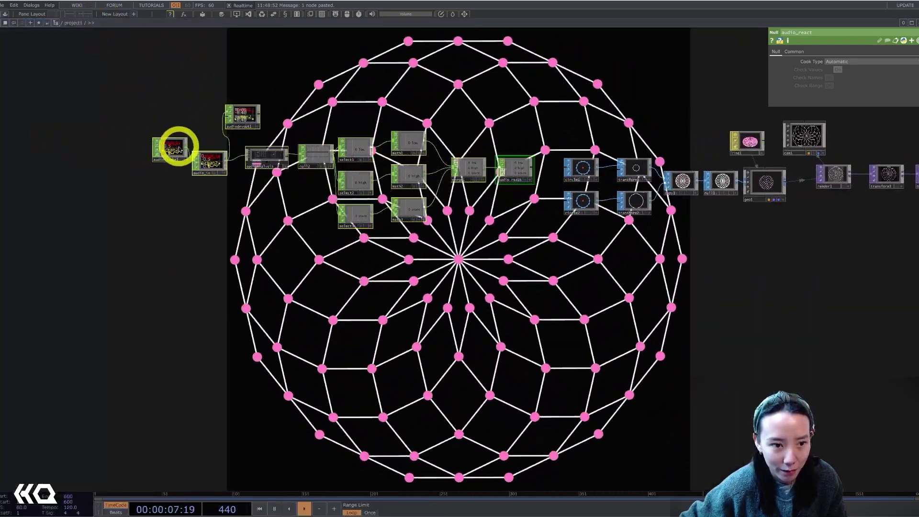
drag(173, 149, 123, 177)
drag(551, 256, 450, 265)
scroll(553, 244, up, 3)
drag(577, 291, 501, 312)
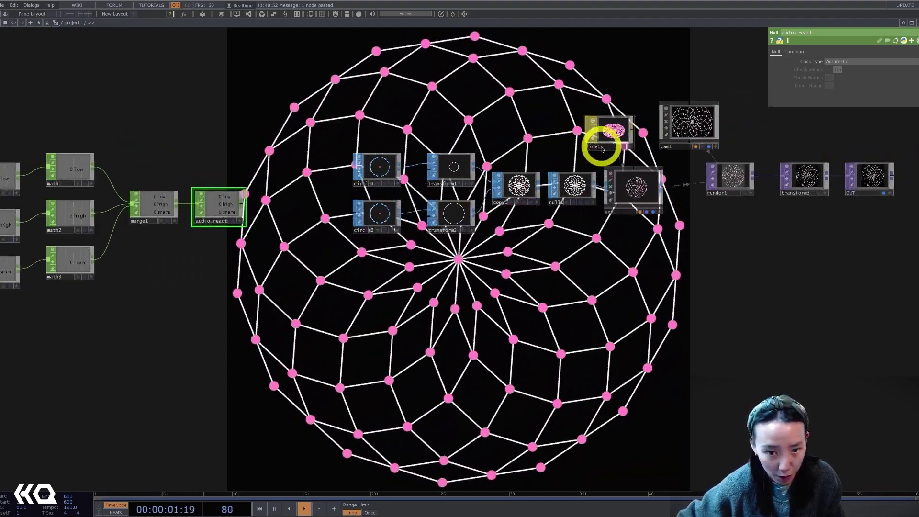
click(386, 224)
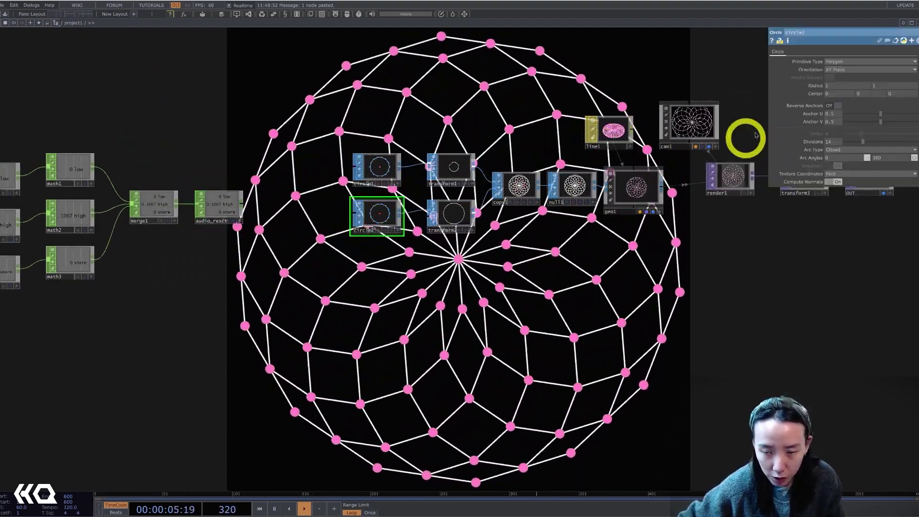
drag(863, 142, 889, 144)
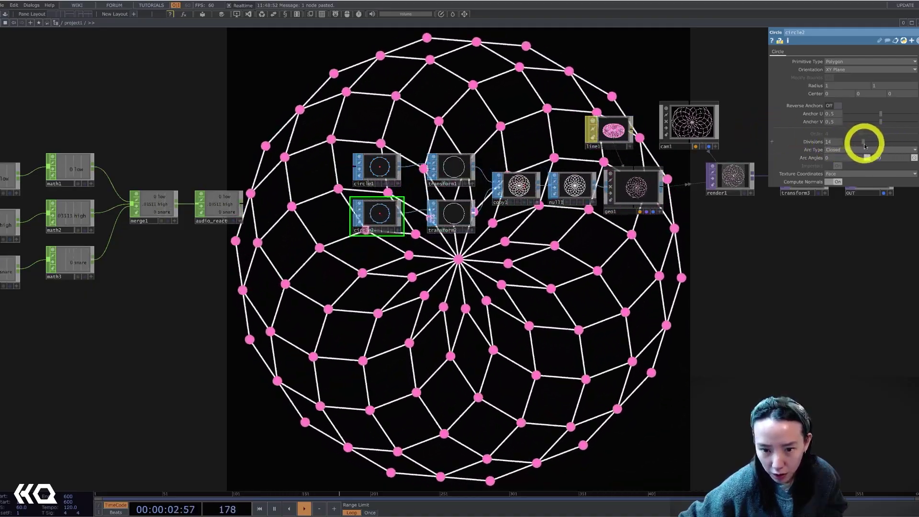
drag(864, 143, 853, 147)
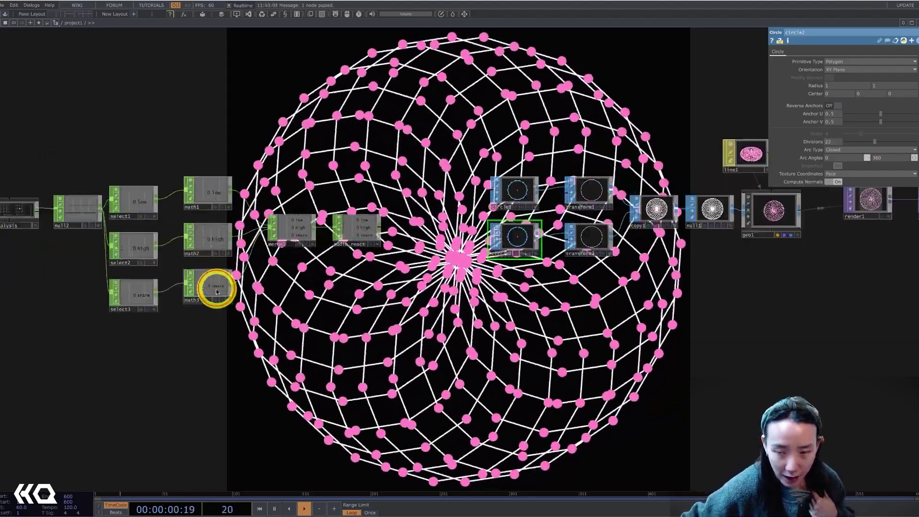
Set the Divisions of circle2 to 21 and open the To Range of math3 for editing
click(217, 290)
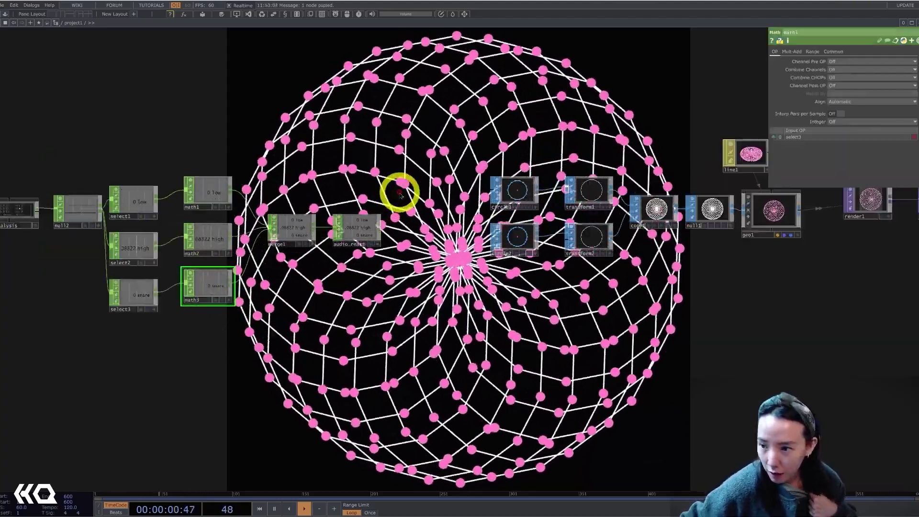
click(529, 238)
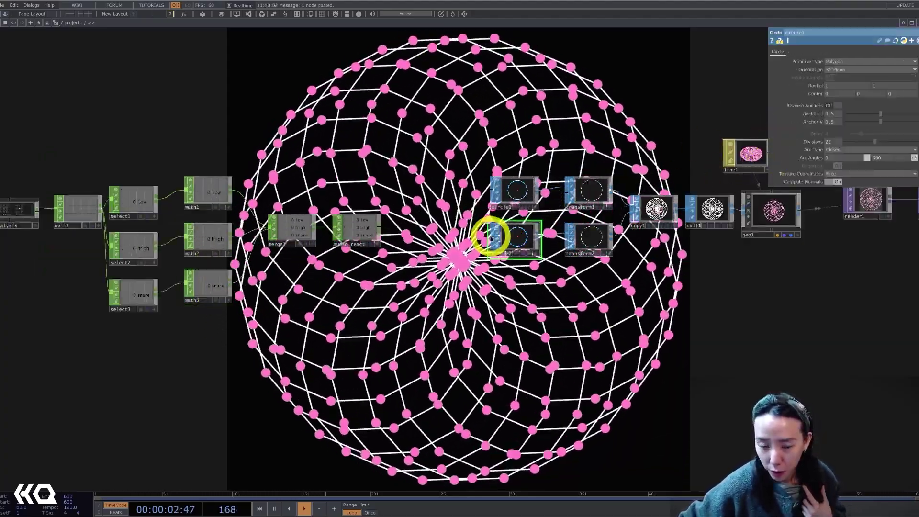
click(221, 288)
key(ctrl+c)
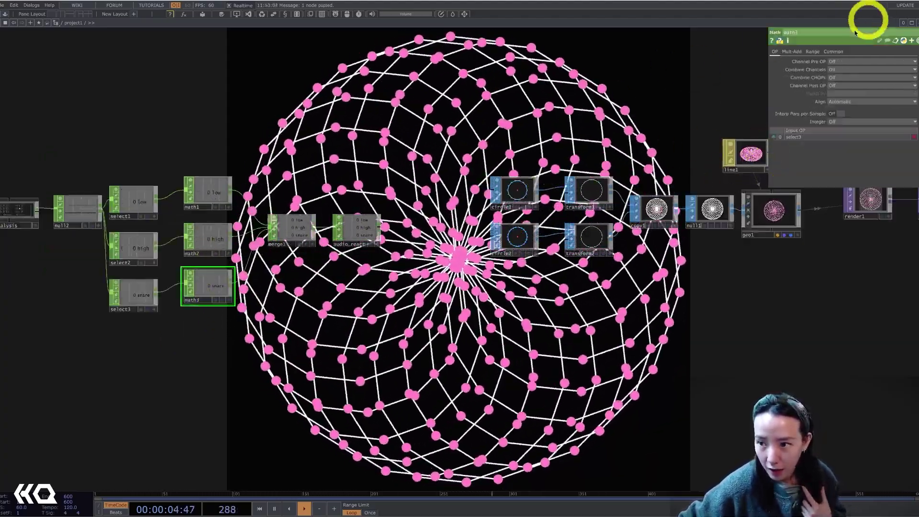
click(815, 54)
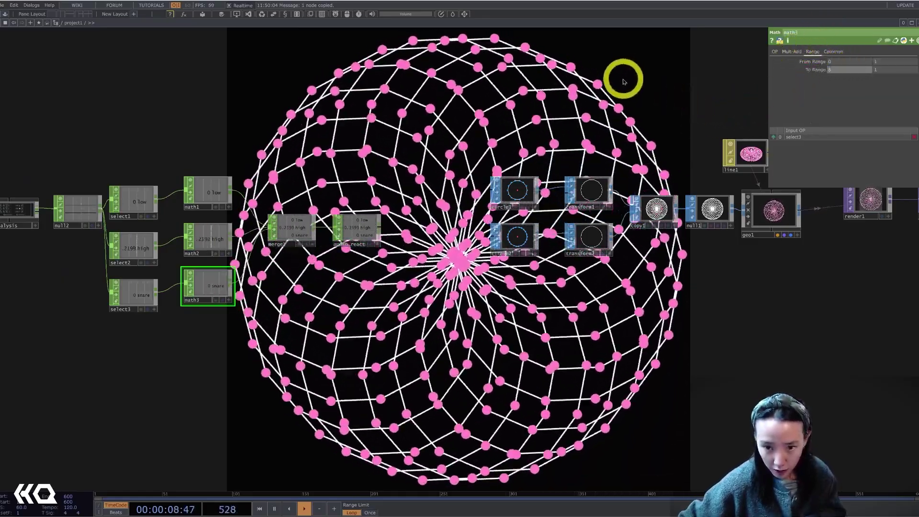
click(525, 240)
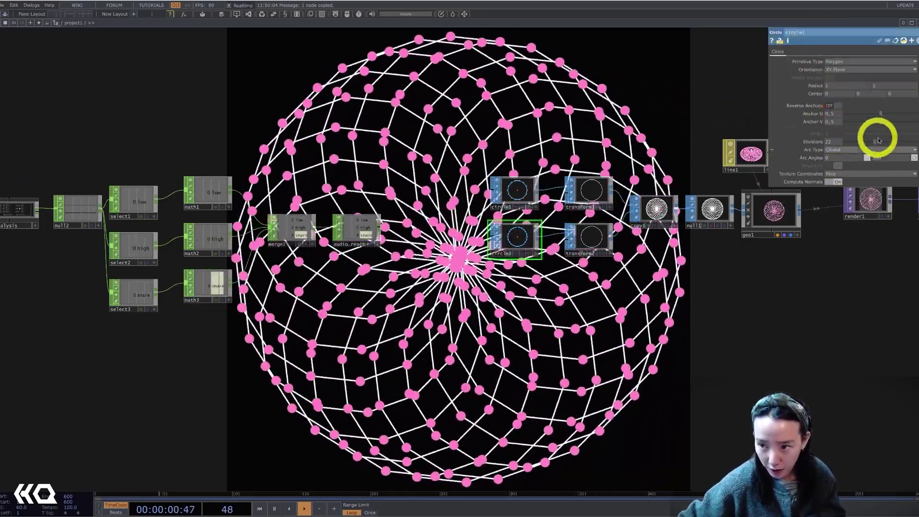
drag(872, 145, 874, 145)
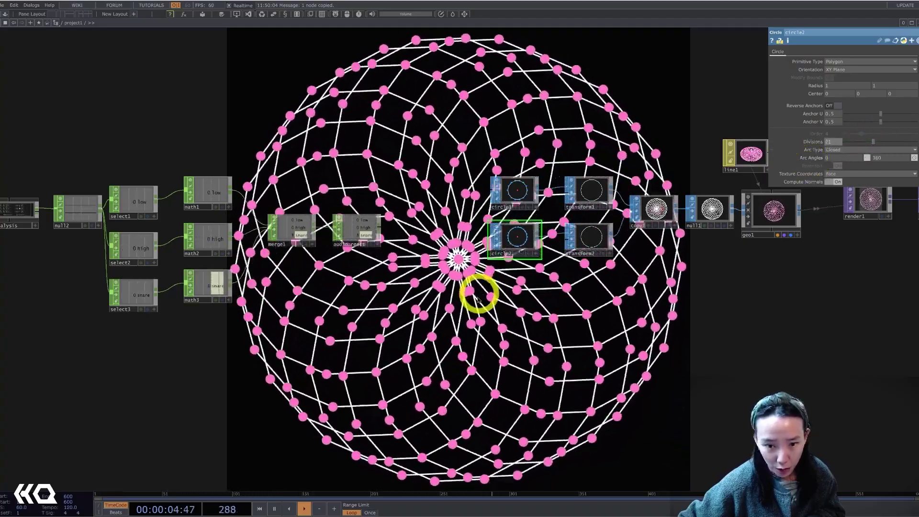
click(213, 293)
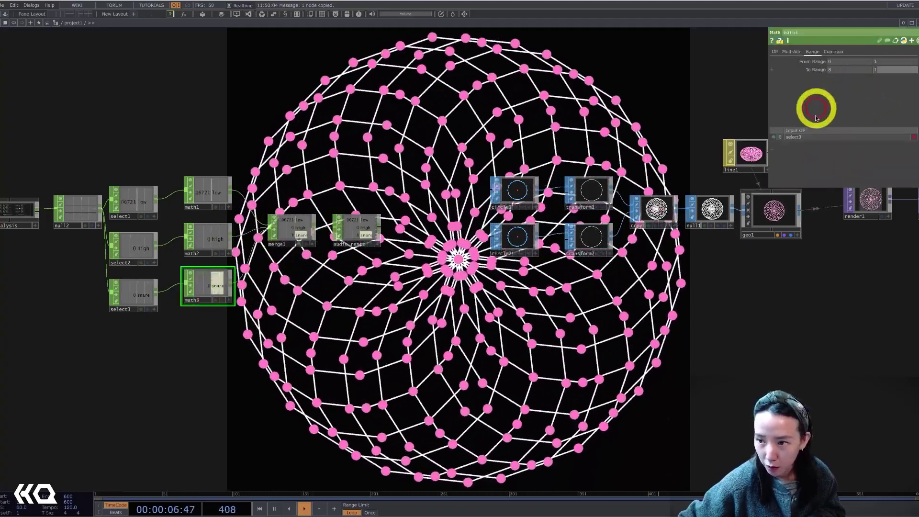
Rename the snare channel of select3 to division2
click(136, 300)
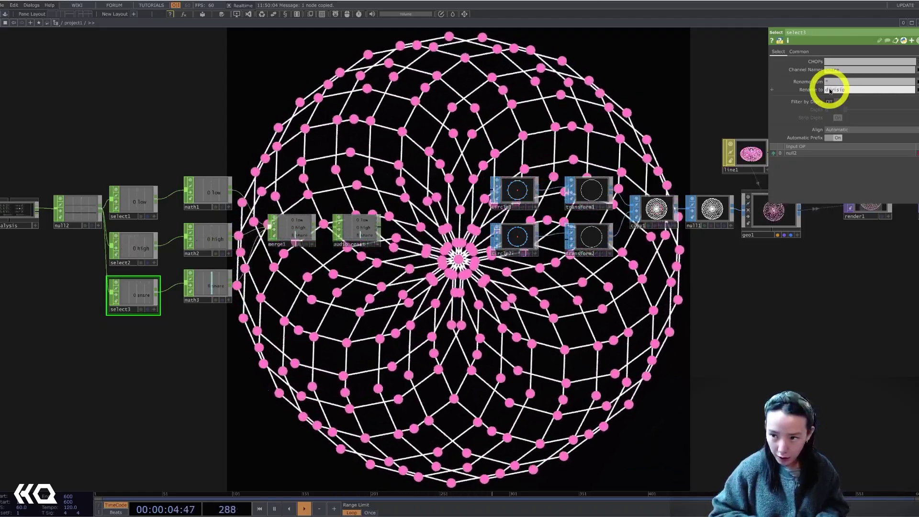
click(744, 347)
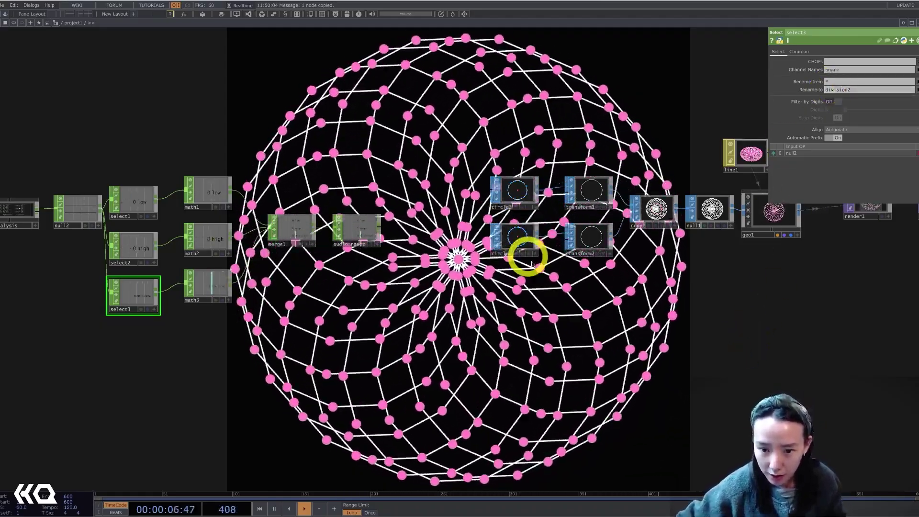
Try different Uniform Scale values on transform1, both above and below 1
drag(511, 257, 457, 265)
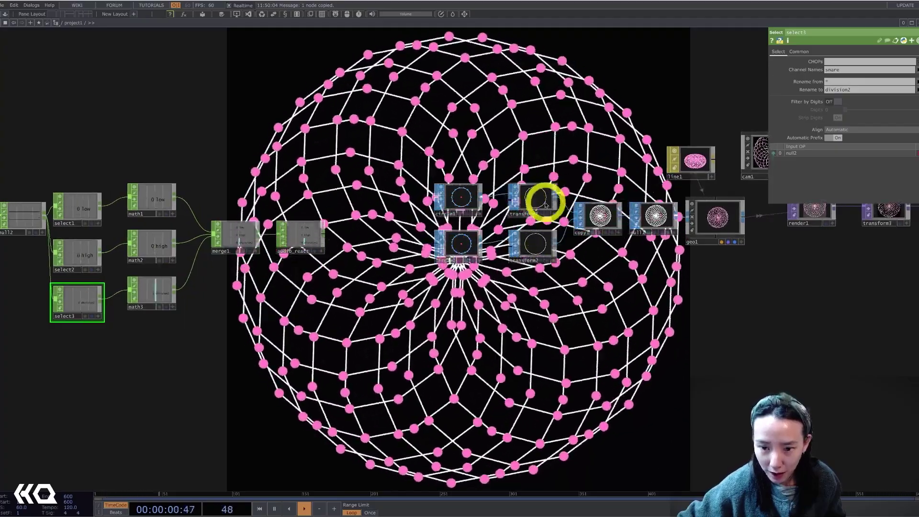
click(544, 205)
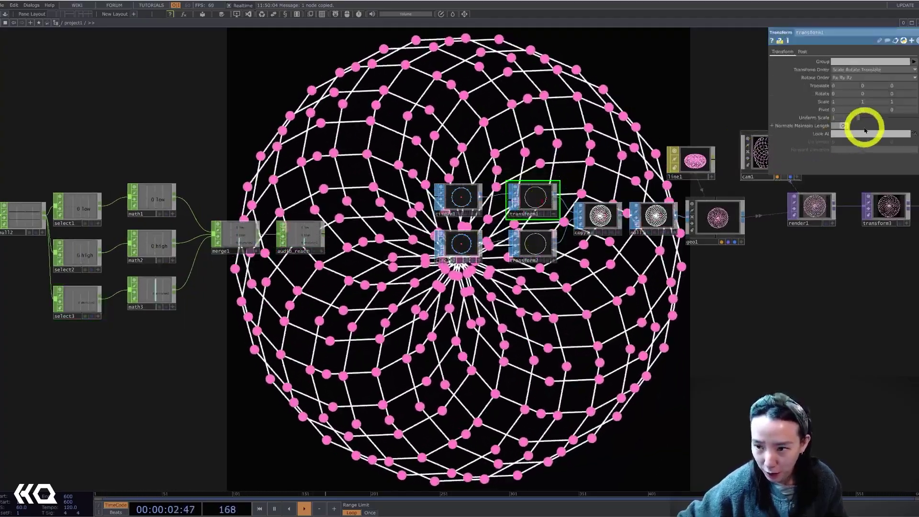
drag(868, 120, 862, 119)
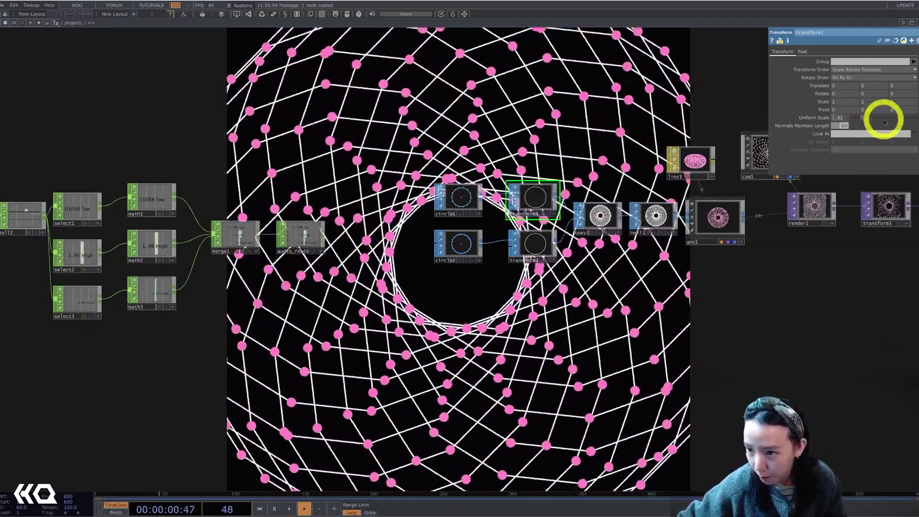
drag(863, 119, 859, 119)
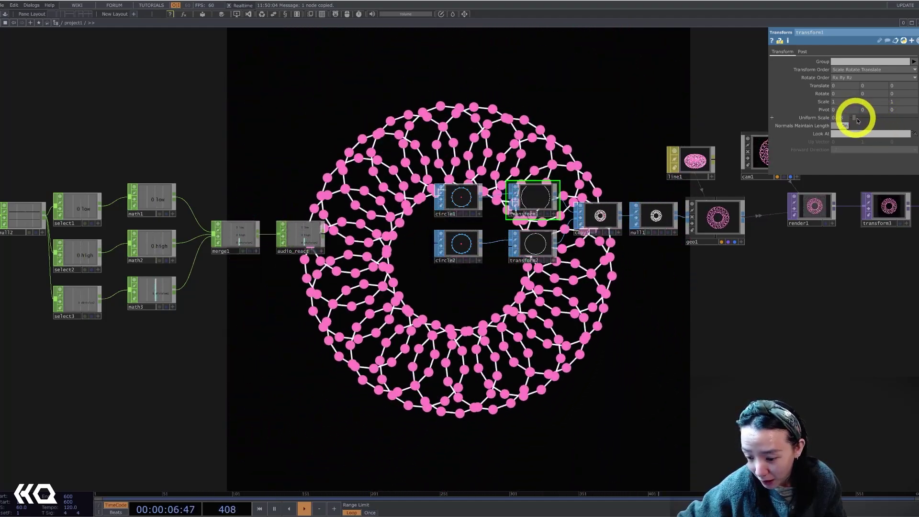
drag(859, 121, 854, 122)
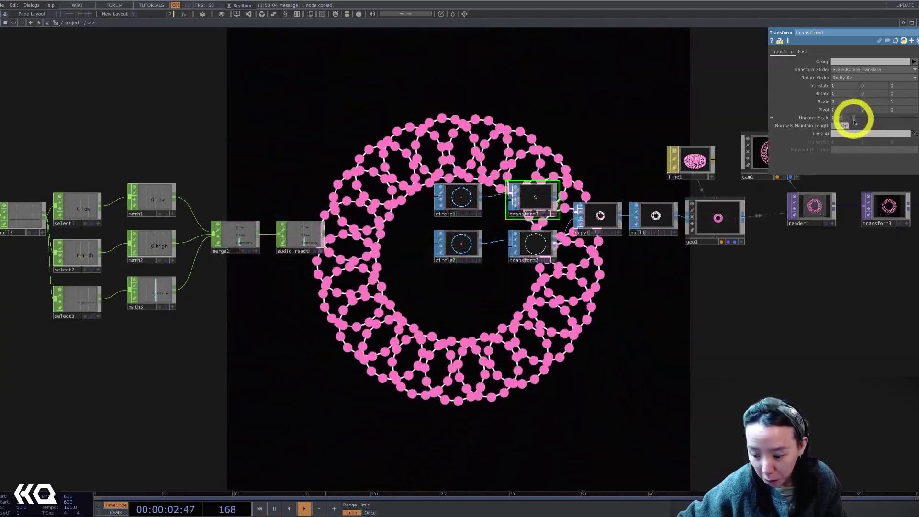
Set the To Range of math1 to 0.25 and 2 for the low channel
click(164, 191)
click(814, 53)
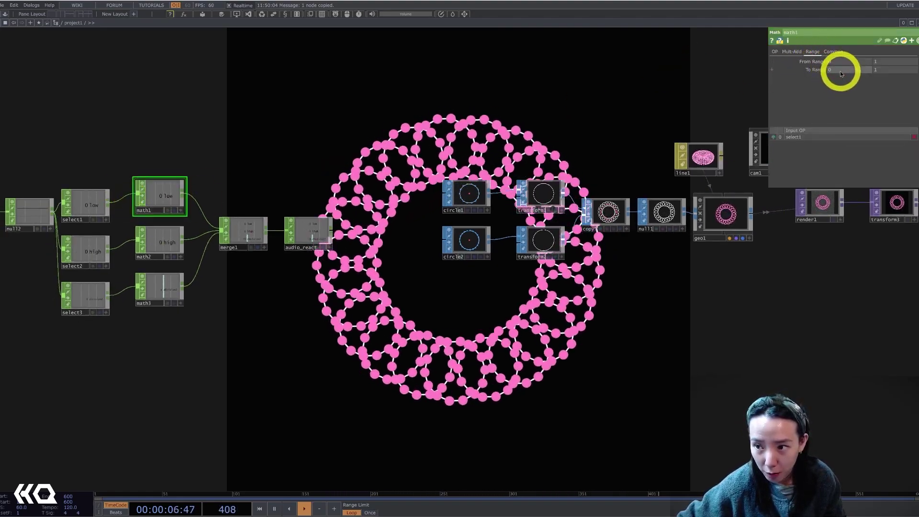
text(5)
drag(762, 365, 763, 367)
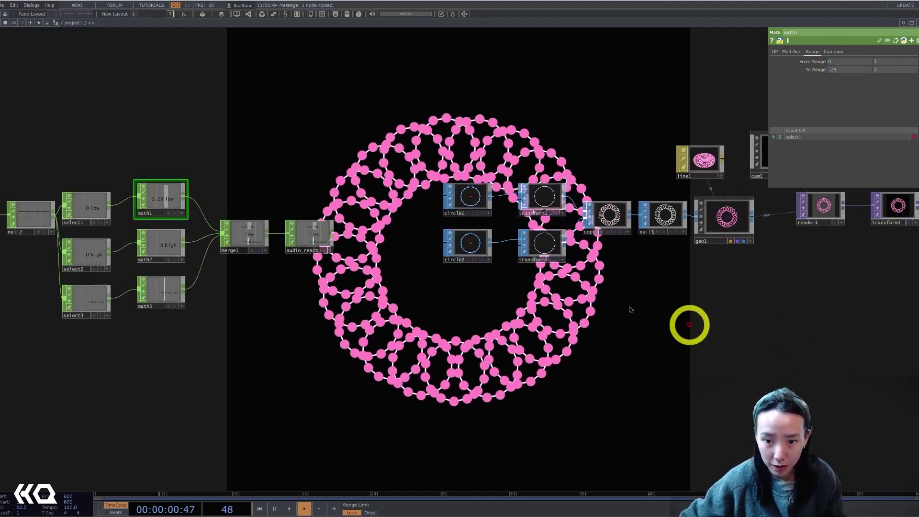
Try different Uniform Scale values on transform1 and transform2, ending at 0.48 on transform2
click(546, 198)
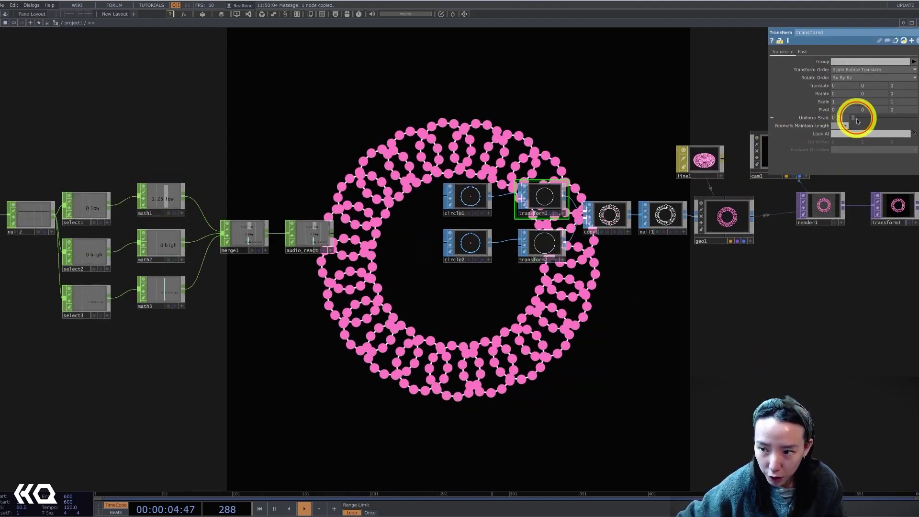
drag(865, 120, 864, 119)
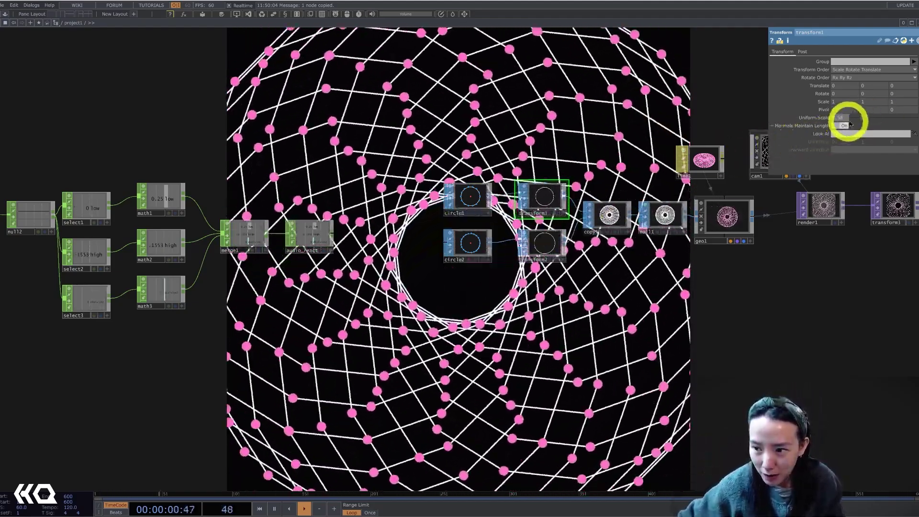
click(558, 240)
mouse_move(850, 142)
mouse_down()
mouse_move(880, 142)
mouse_move(857, 143)
mouse_up()
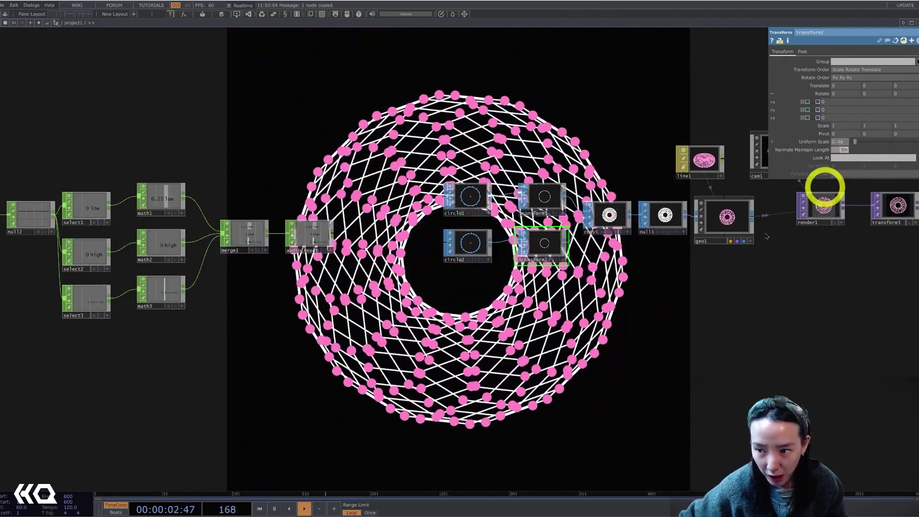
Set the To Range of math2 to 2 and 0.25 so the high channel is mapped inversely
click(725, 364)
drag(725, 365, 770, 341)
click(218, 171)
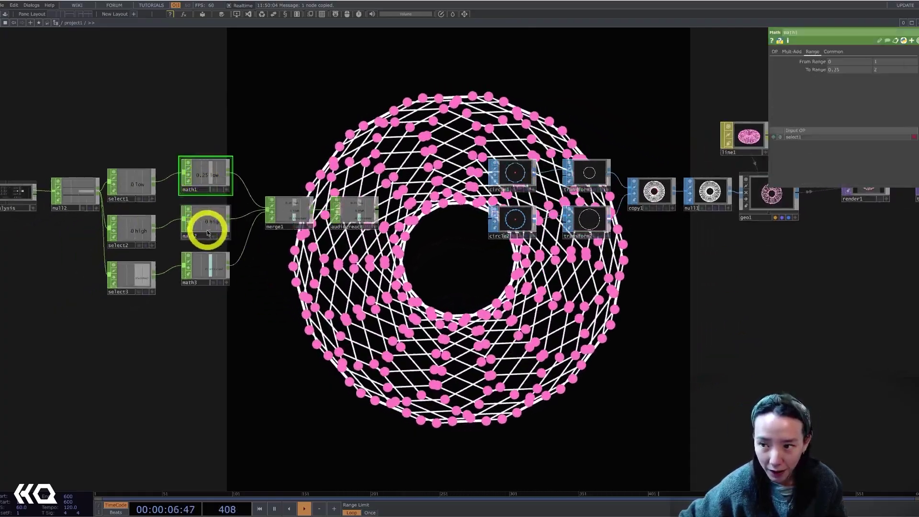
click(208, 234)
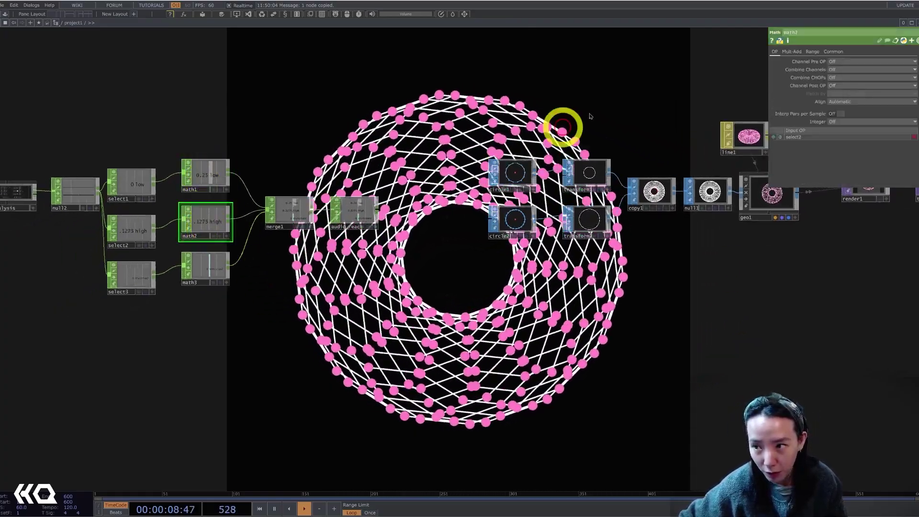
click(813, 51)
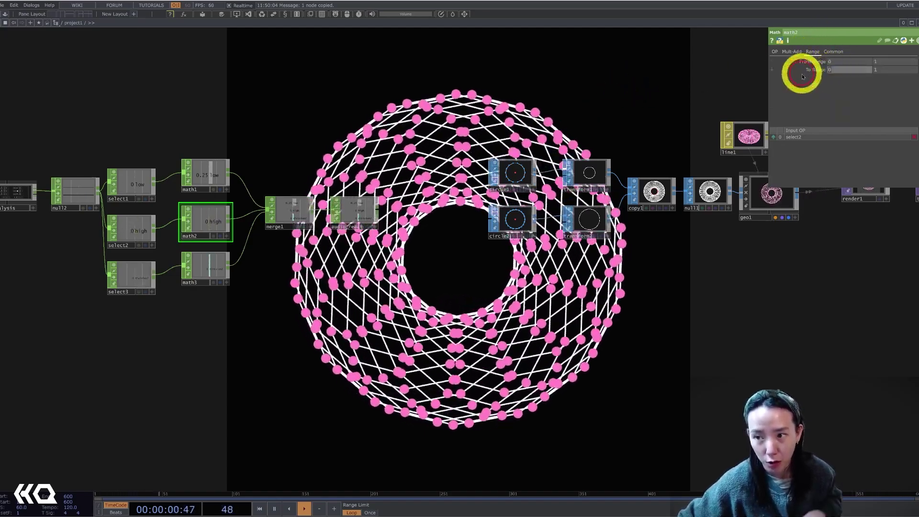
text(2)
click(780, 232)
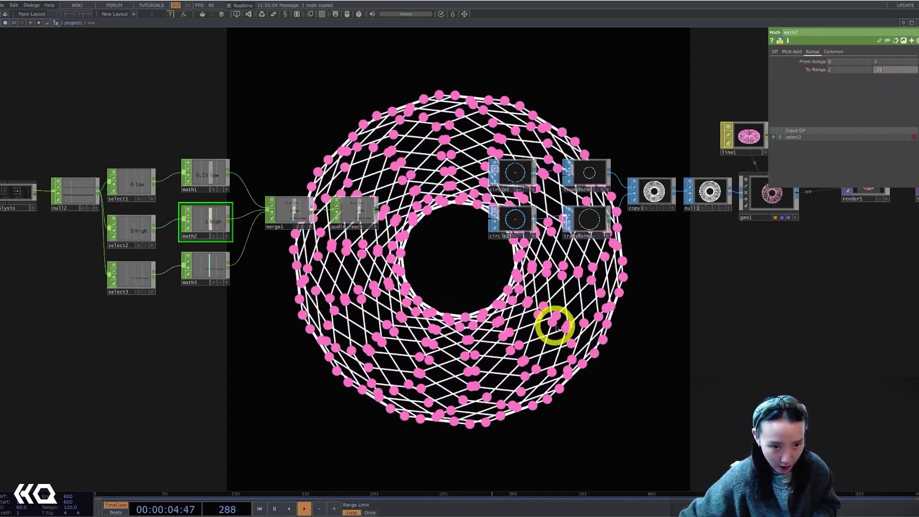
Rename the low channel of select1 to scale1 and the high channel of select2 to scale2
click(144, 182)
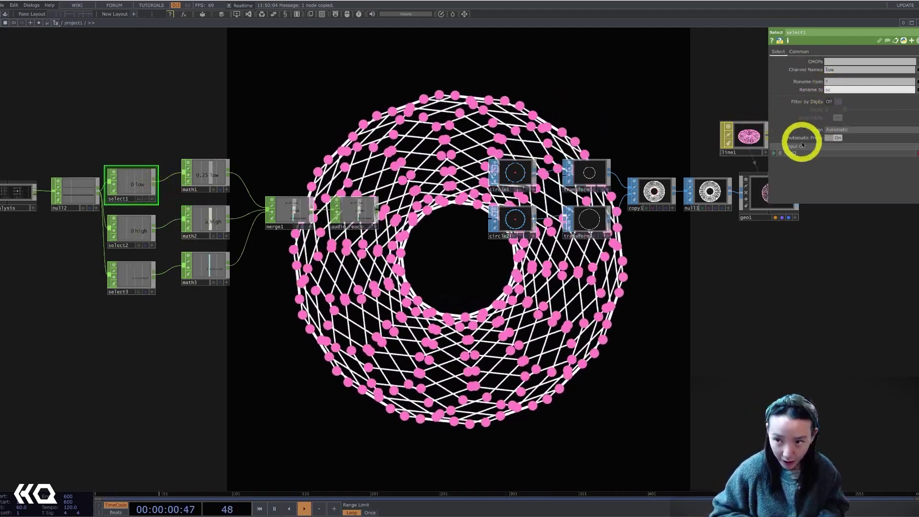
click(139, 234)
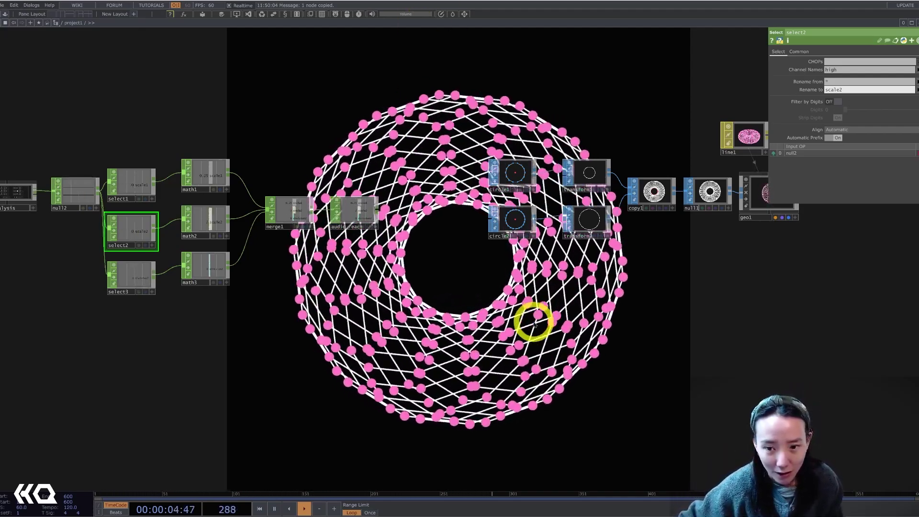
Export the division2 channel of audio_react to the Divisions parameter of circle2
drag(534, 321, 500, 336)
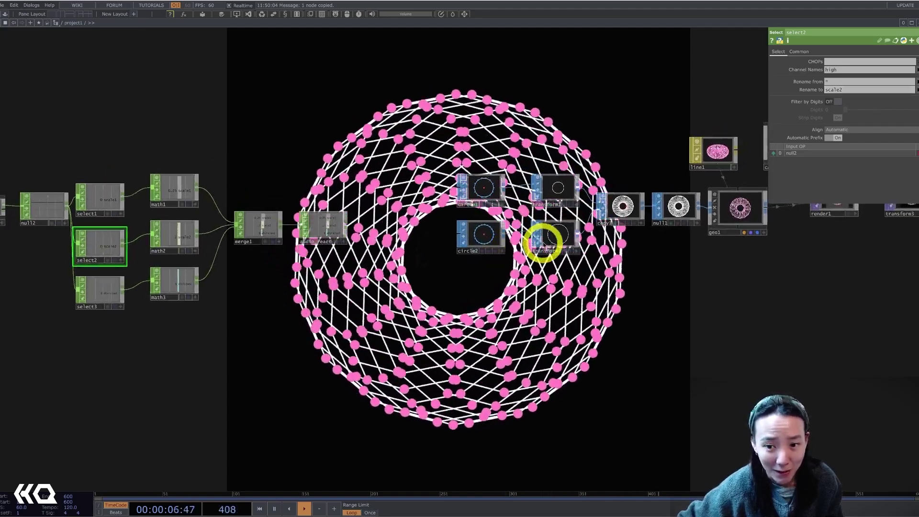
scroll(527, 208, up, 3)
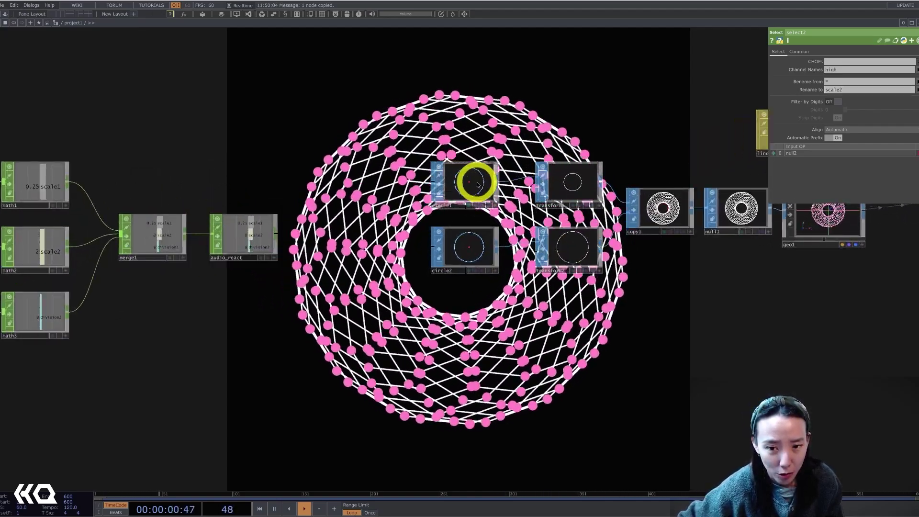
click(468, 246)
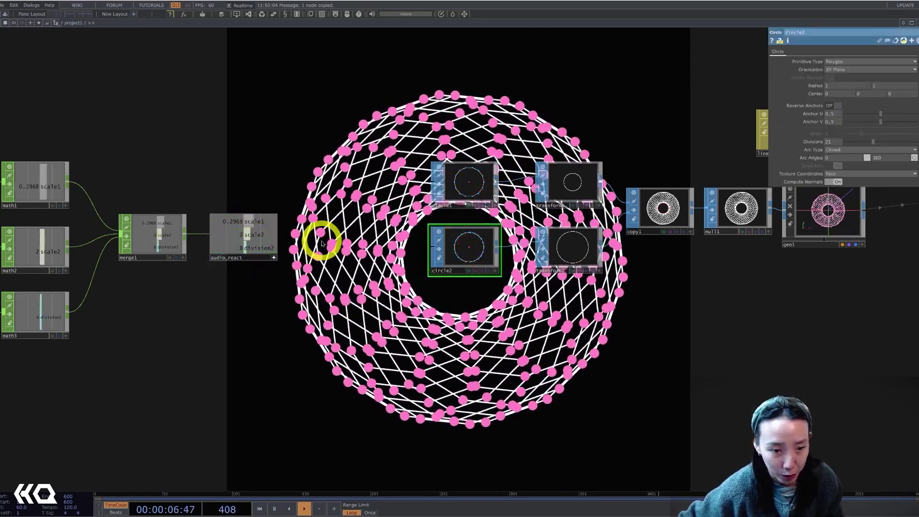
drag(257, 247, 834, 142)
click(835, 142)
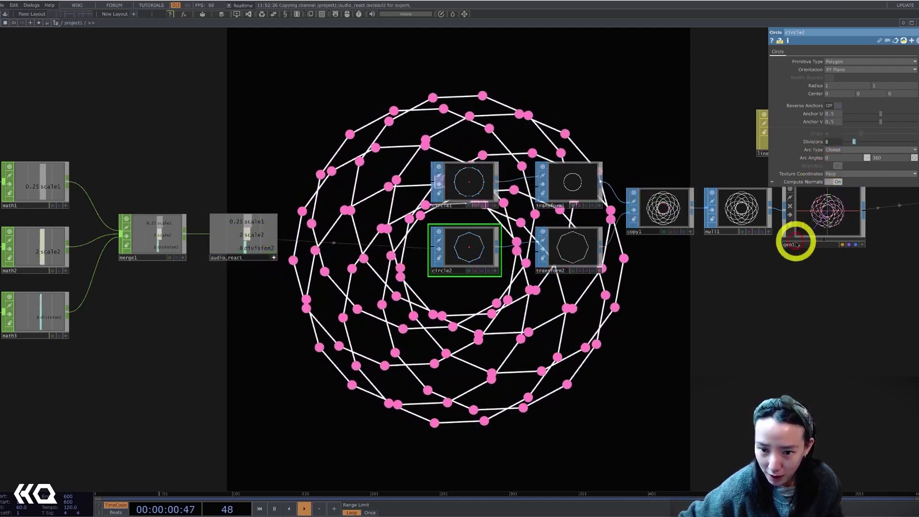
Examine the division2 channel in select3 and math3, including the range settings of math3
scroll(711, 286, down, 4)
drag(738, 286, 776, 271)
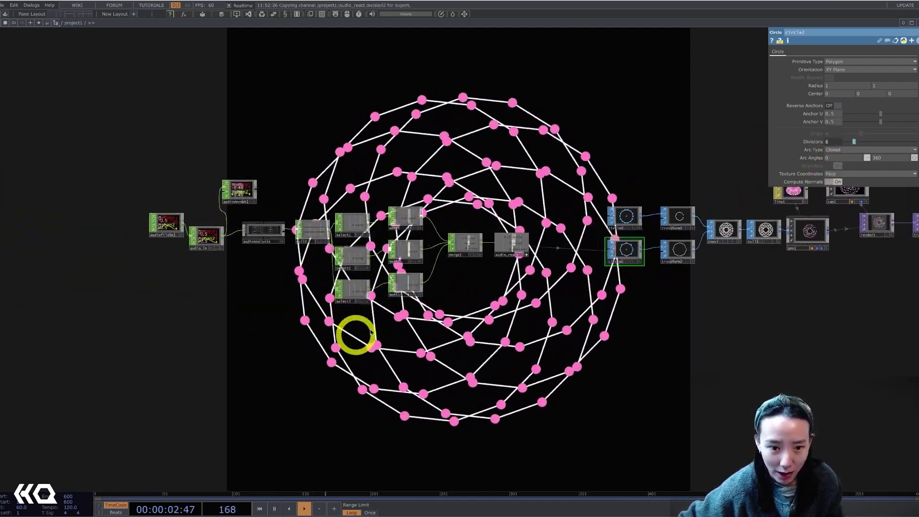
scroll(374, 321, up, 5)
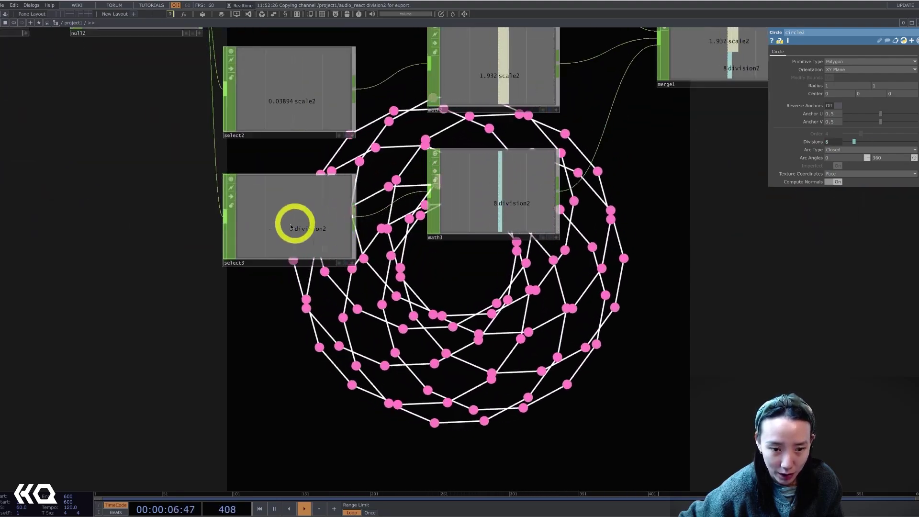
click(464, 218)
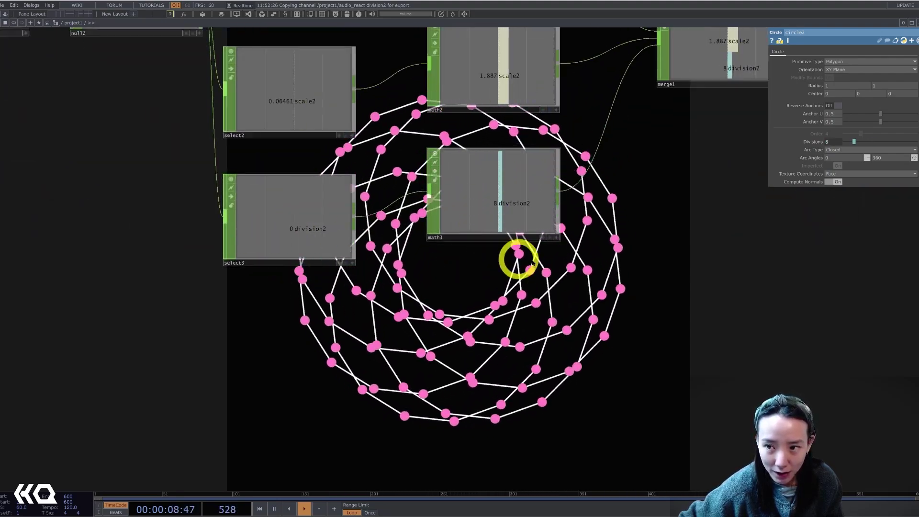
click(502, 195)
scroll(583, 275, down, 3)
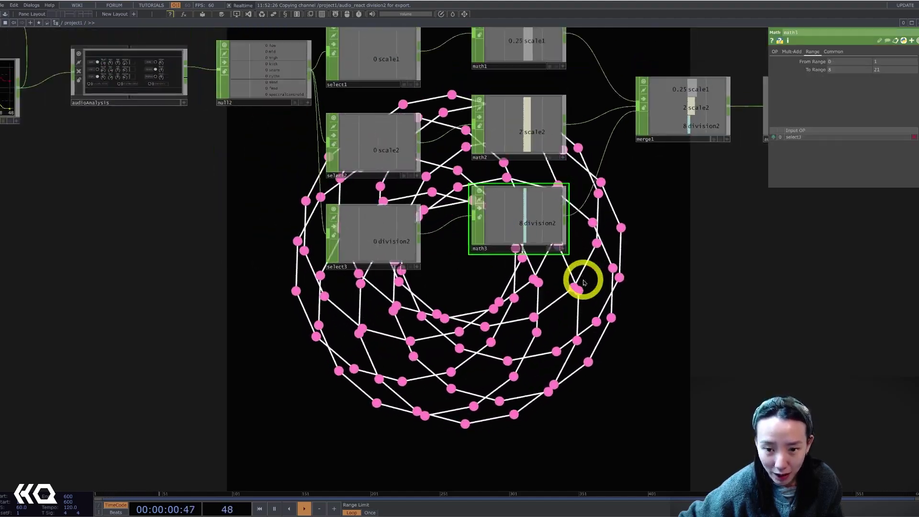
Turn on the Active setting of audiodevout1
scroll(583, 289, down, 3)
scroll(433, 225, down, 2)
scroll(396, 162, up, 4)
click(396, 162)
click(837, 62)
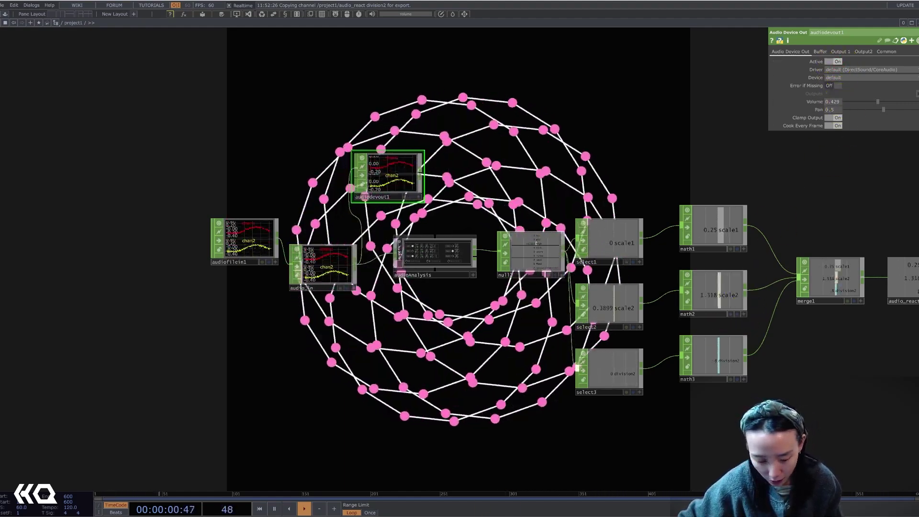
Move math3 closer to select3 and insert a Lag CHOP between math3 and merge1
drag(616, 407, 439, 394)
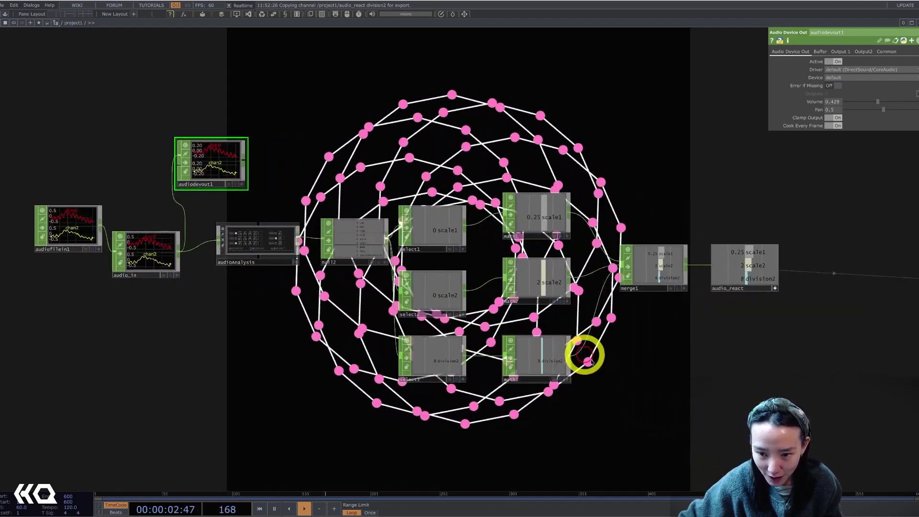
scroll(591, 361, up, 4)
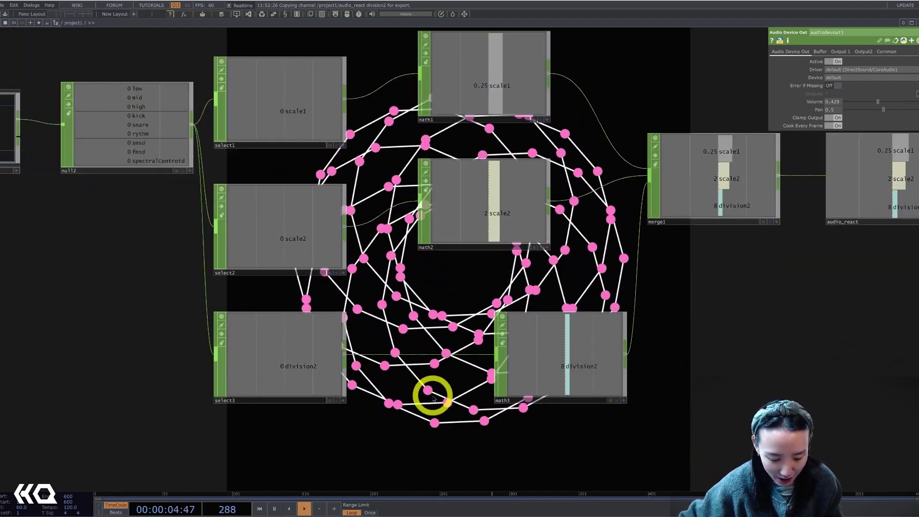
right_click(348, 360)
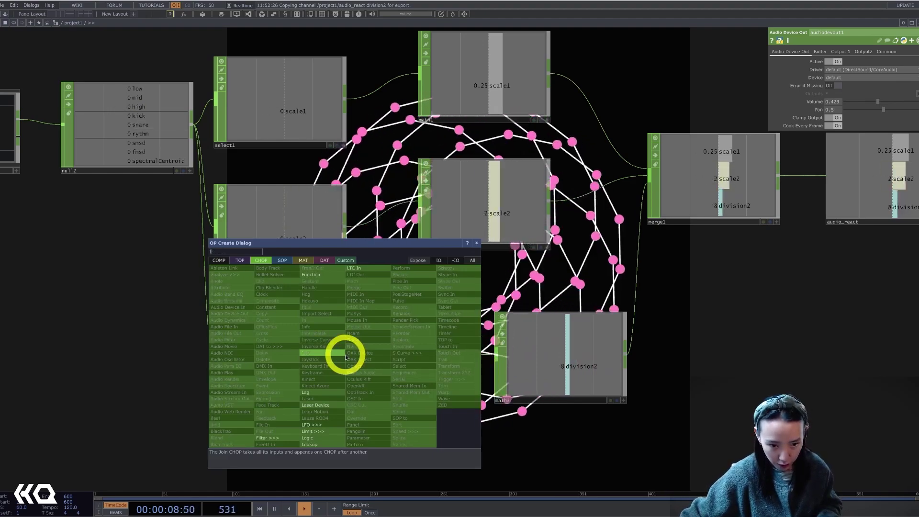
click(343, 355)
drag(561, 367, 464, 371)
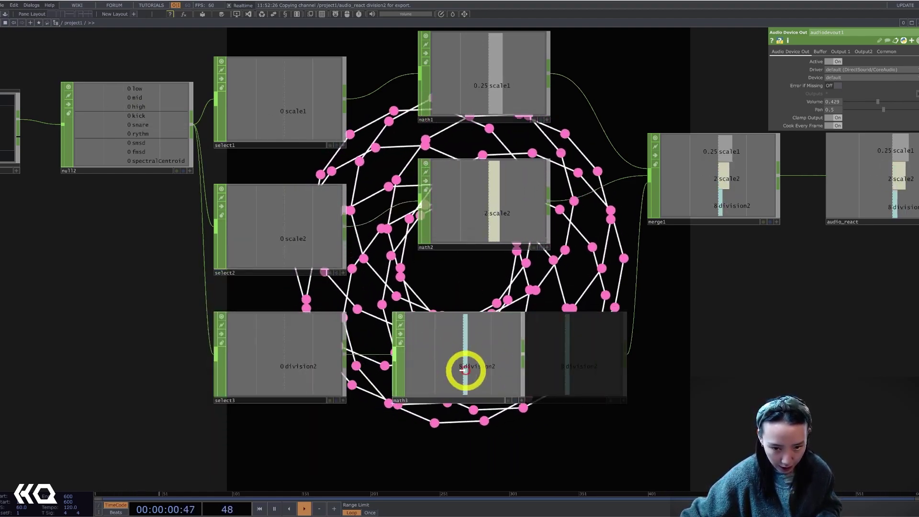
right_click(529, 354)
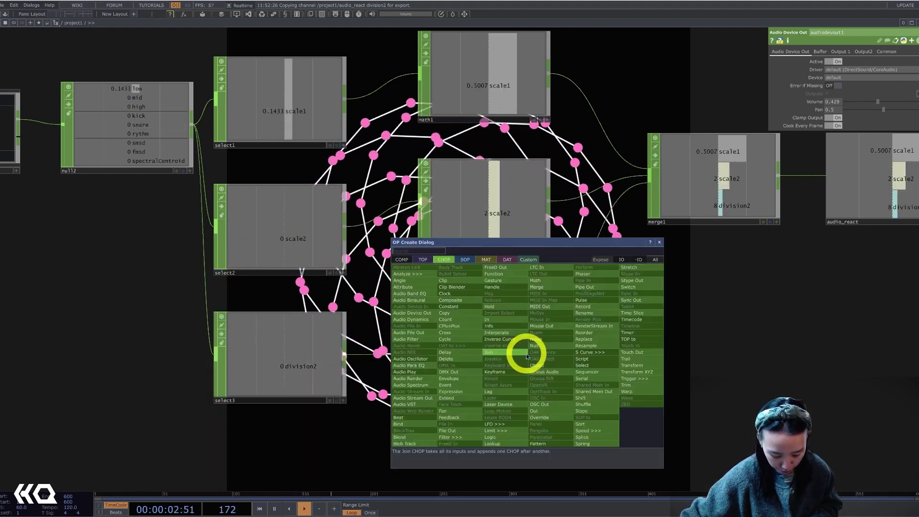
text(lag)
click(486, 391)
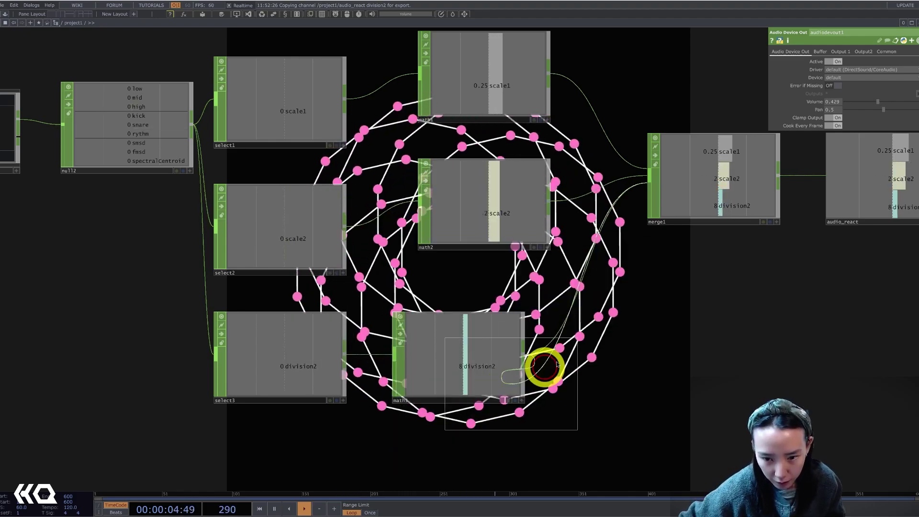
click(558, 387)
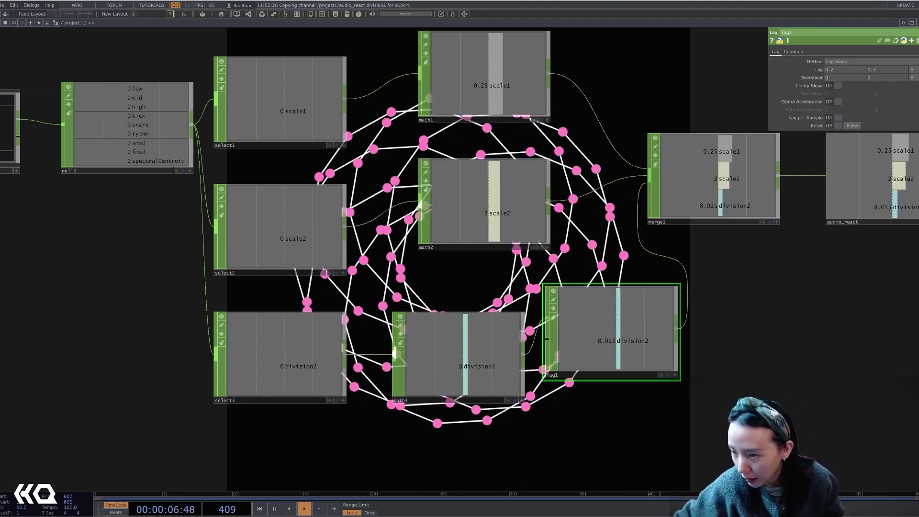
Set the two Lag values of lag1 to 0 and 2
click(811, 69)
text(0)
click(880, 69)
text(2)
drag(816, 367, 609, 343)
scroll(609, 343, down, 2)
scroll(492, 372, down, 3)
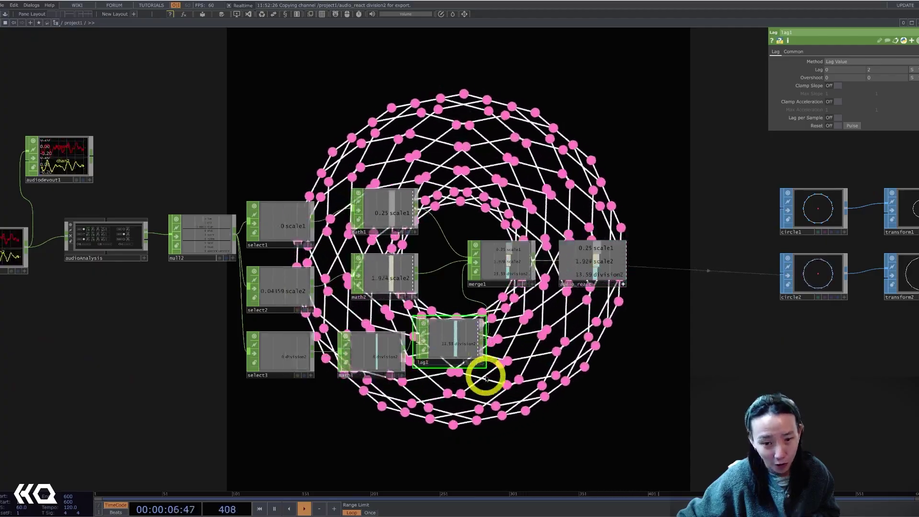
scroll(455, 381, down, 3)
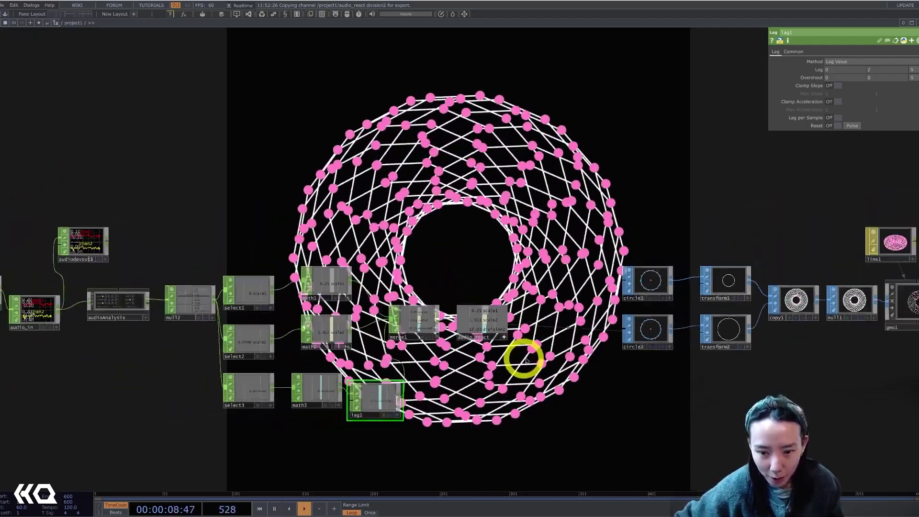
scroll(565, 369, up, 3)
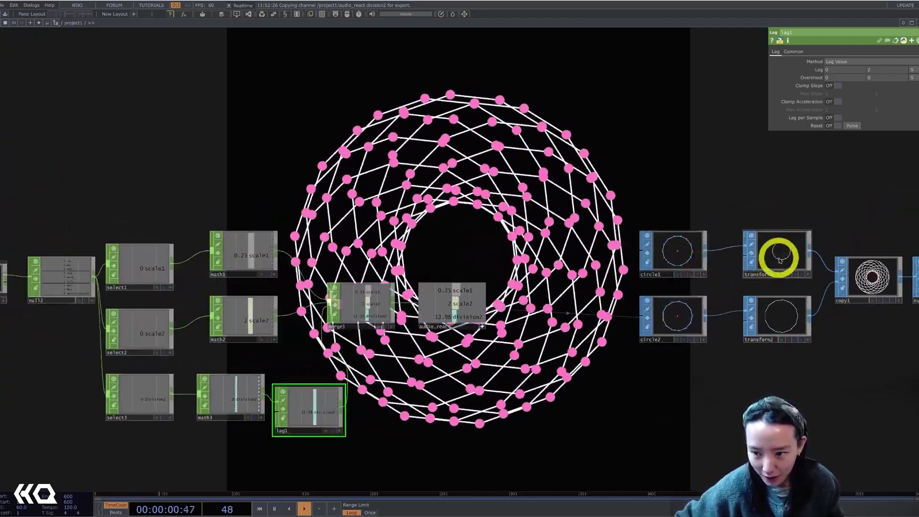
Export the scale1 channel of audio_react to the Uniform Scale of transform1
click(779, 260)
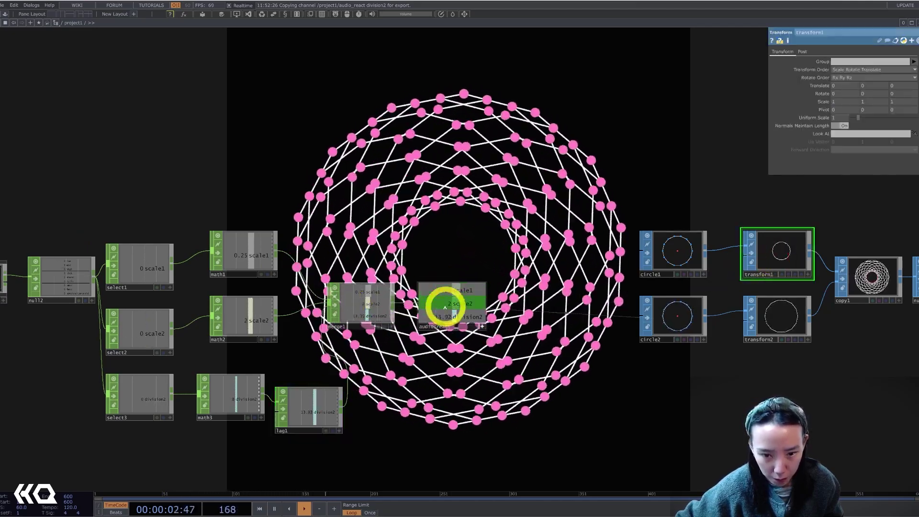
drag(445, 289, 842, 118)
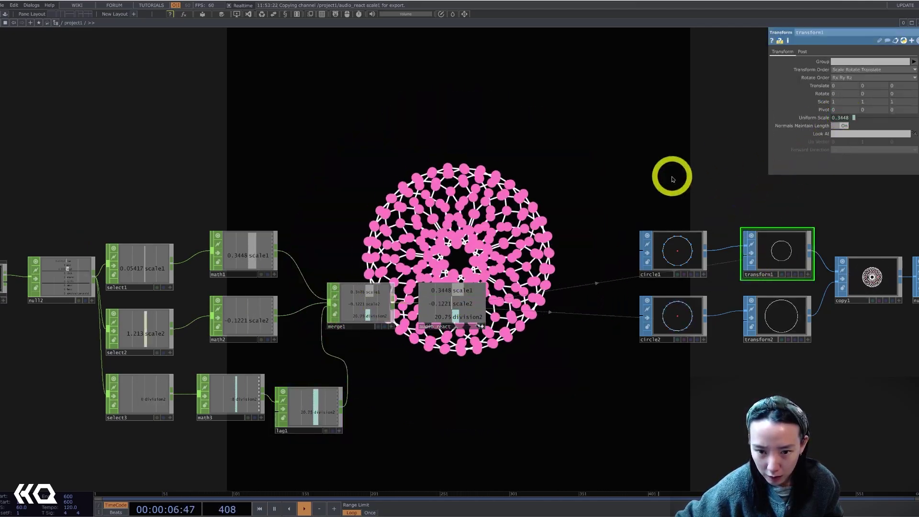
drag(660, 165, 796, 140)
scroll(469, 316, up, 3)
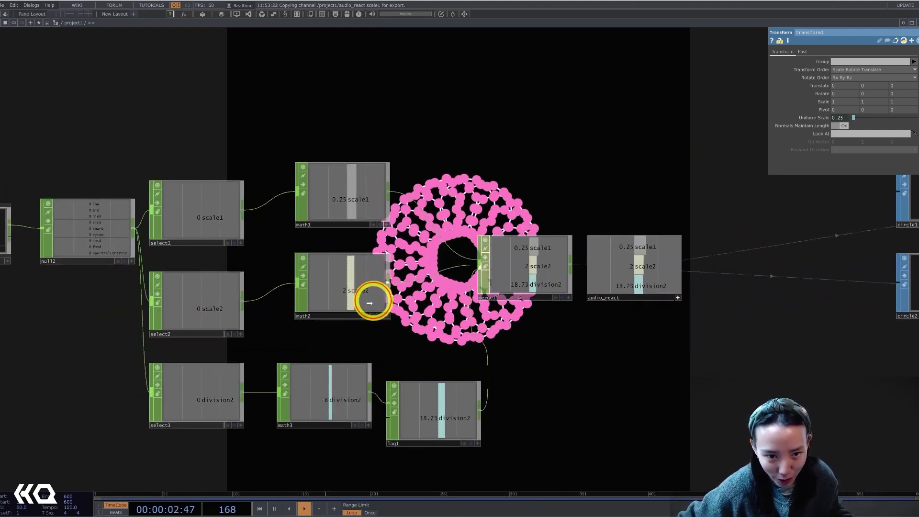
Examine the scale1 and scale2 channels in the select and math operators, including the channel settings of select1
drag(368, 307, 368, 325)
drag(354, 201, 335, 218)
drag(472, 160, 512, 160)
scroll(275, 219, up, 1)
scroll(275, 219, up, 1)
click(261, 206)
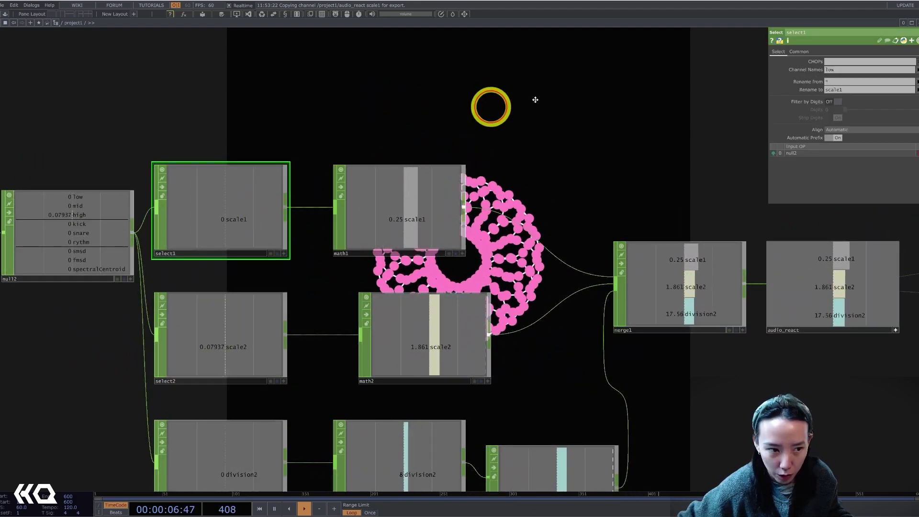
drag(588, 87, 593, 137)
drag(656, 129, 488, 141)
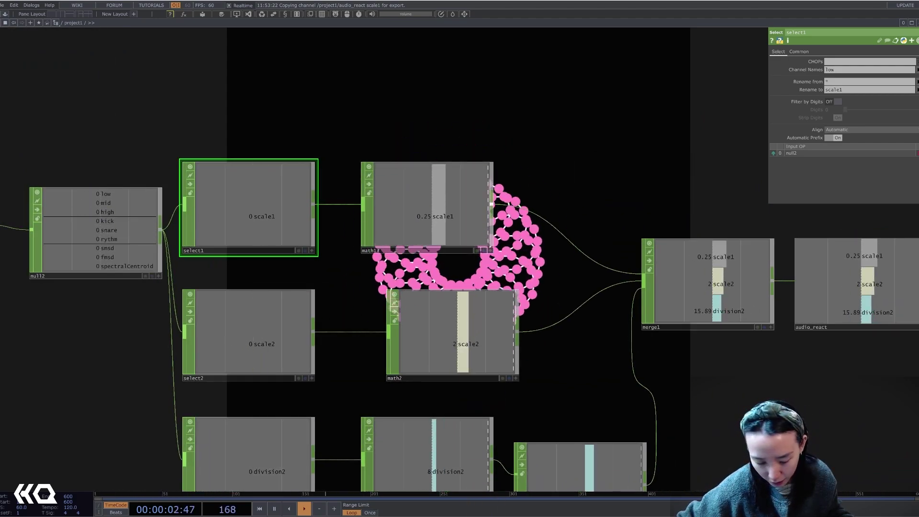
Duplicate lag1, place the copy above merge1 and wire it between math1 and merge1
scroll(526, 378, down, 4)
click(576, 363)
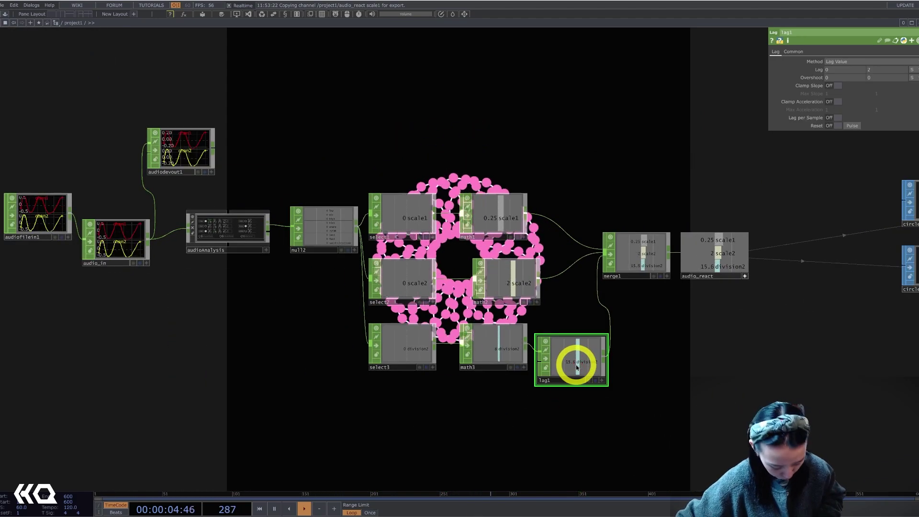
key(ctrl+c)
key(ctrl+v)
drag(576, 422, 590, 175)
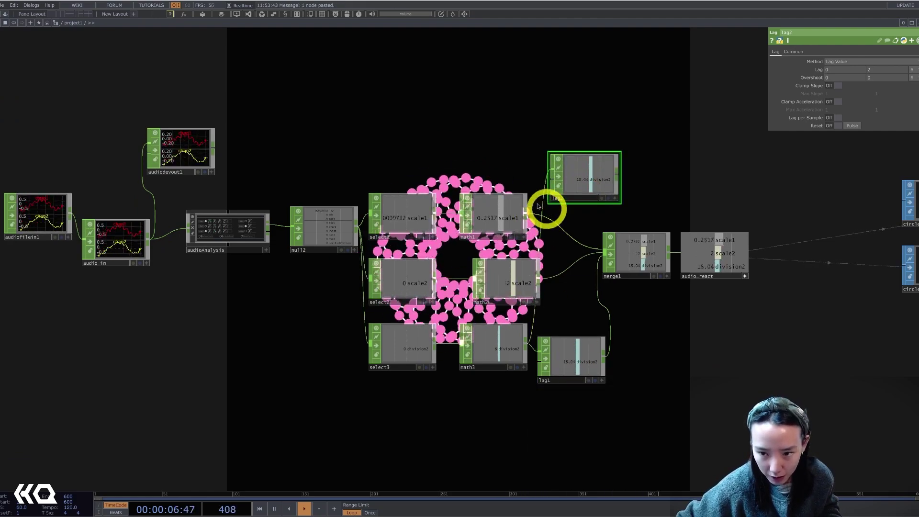
drag(528, 215, 549, 172)
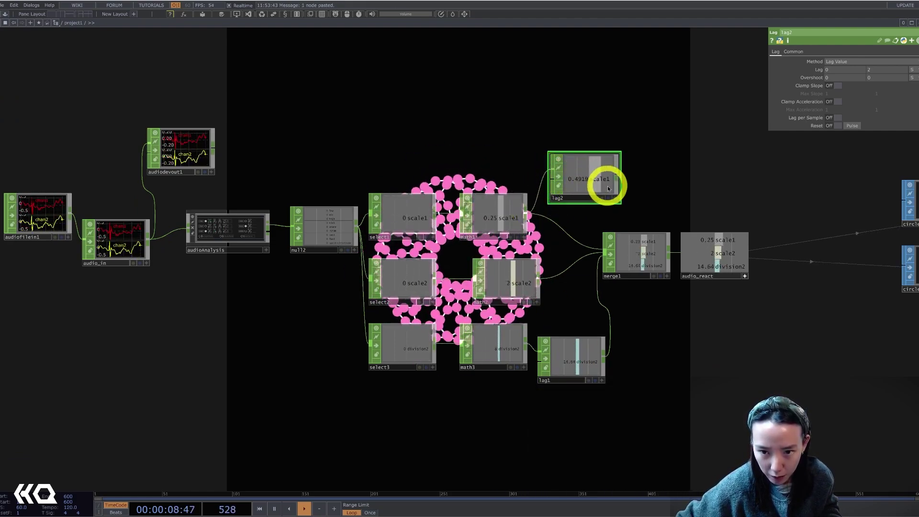
drag(609, 188, 580, 246)
Move merge1 and audio_react farther from the lag operators and line up lag2 beside math1
drag(676, 161, 550, 191)
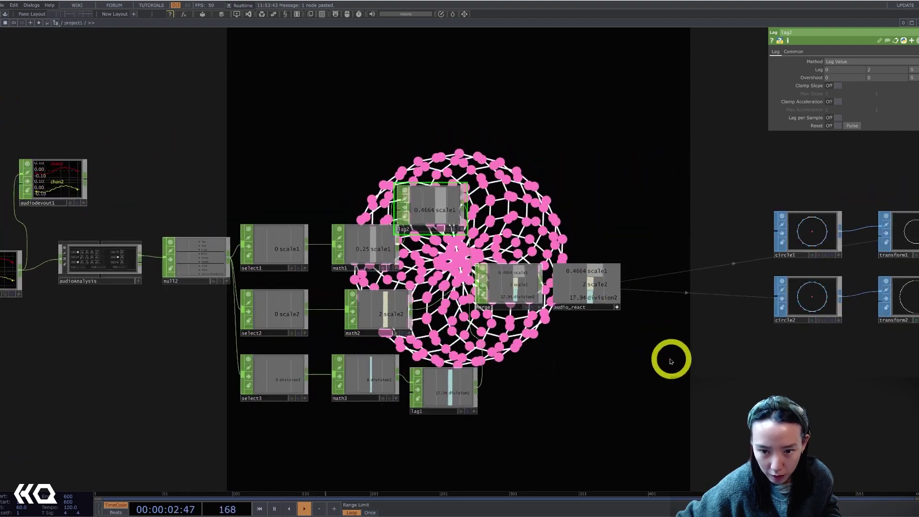
drag(513, 264, 603, 266)
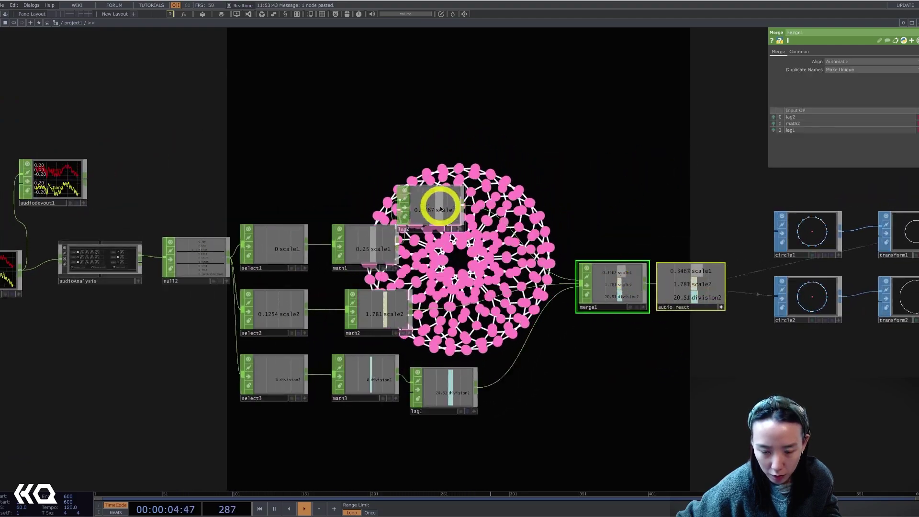
drag(440, 209, 453, 248)
Examine the range of the low channel in null2 and the settings of select1
drag(224, 230, 331, 228)
middle_drag(268, 235, 415, 260)
scroll(415, 258, up, 6)
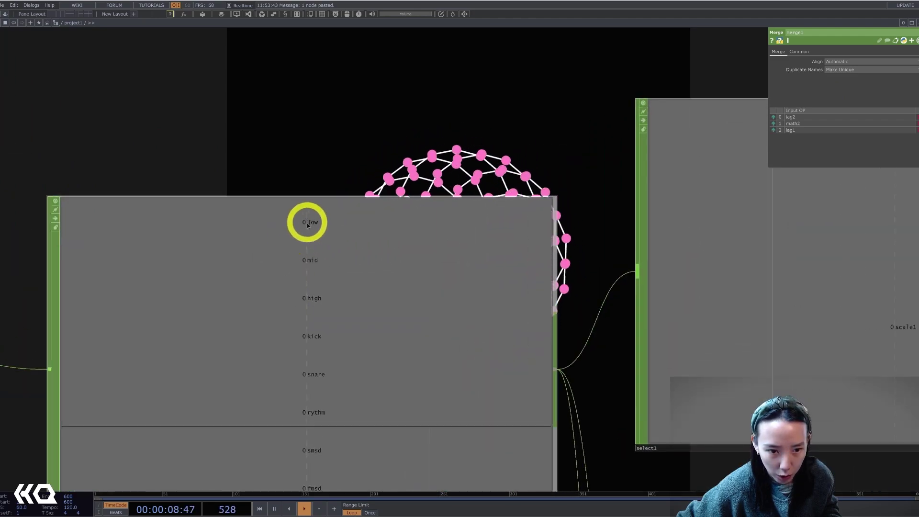
scroll(330, 225, down, 3)
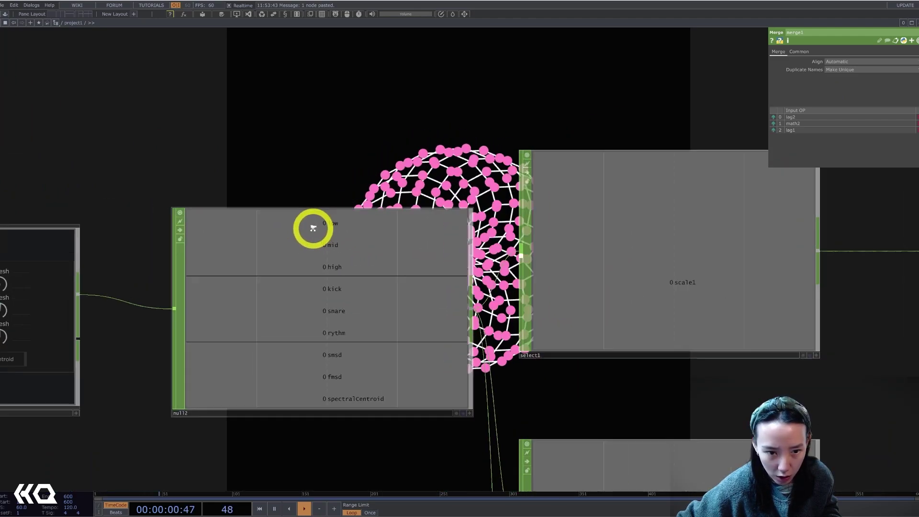
scroll(309, 223, up, 6)
scroll(328, 221, down, 5)
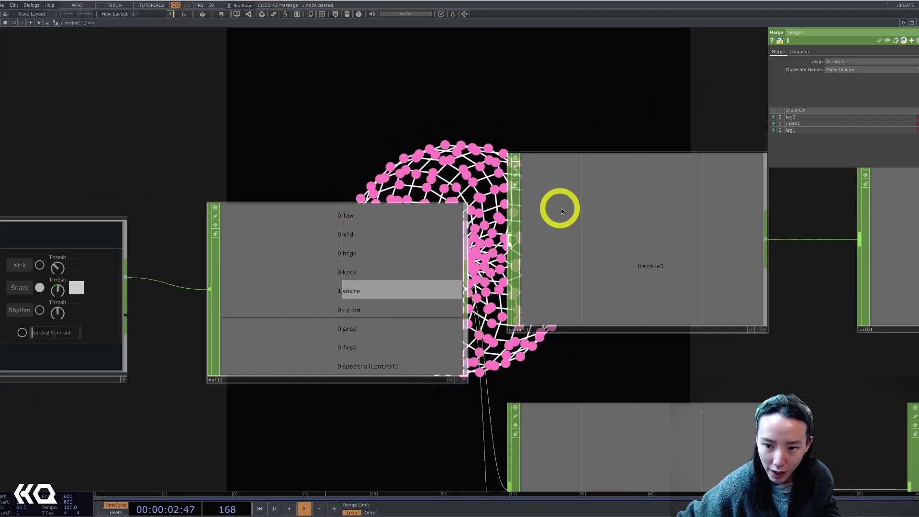
click(561, 208)
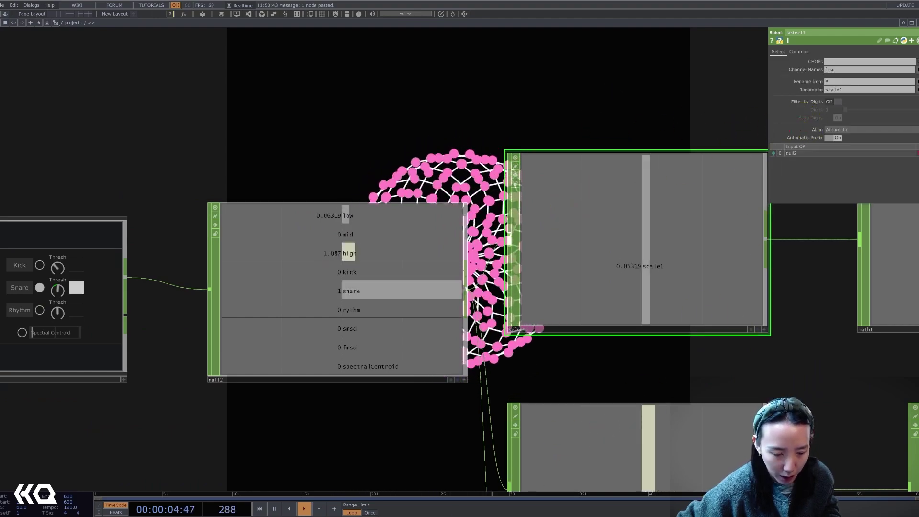
scroll(335, 252, up, 2)
scroll(335, 250, up, 3)
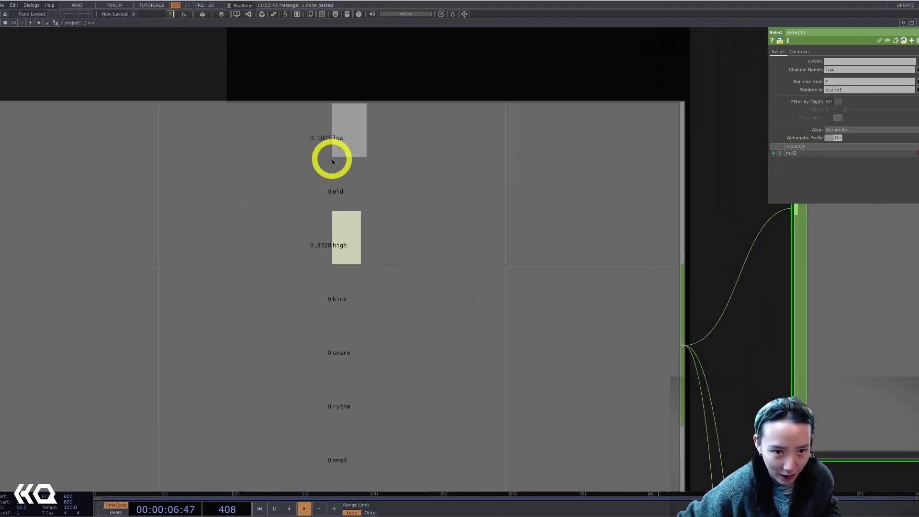
scroll(332, 161, down, 6)
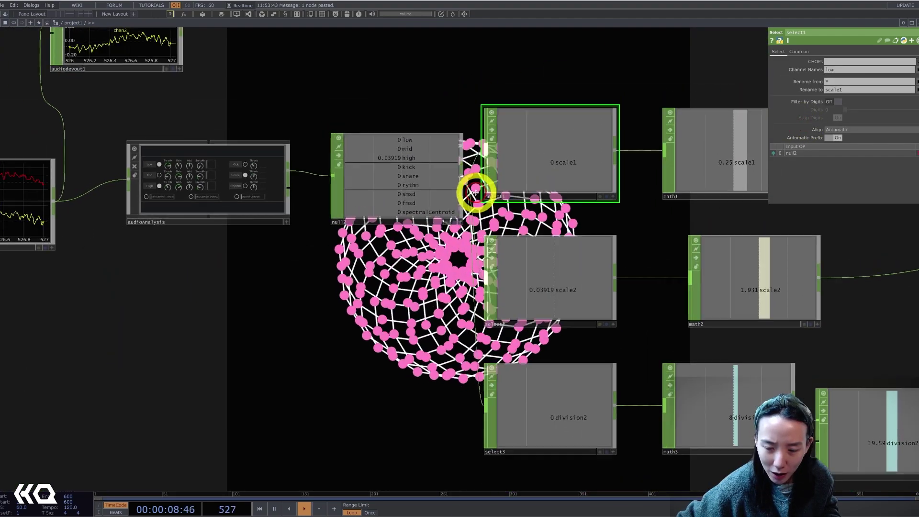
drag(476, 193, 480, 260)
Set the upper From Range value of math1 to 0.1
click(567, 220)
click(729, 264)
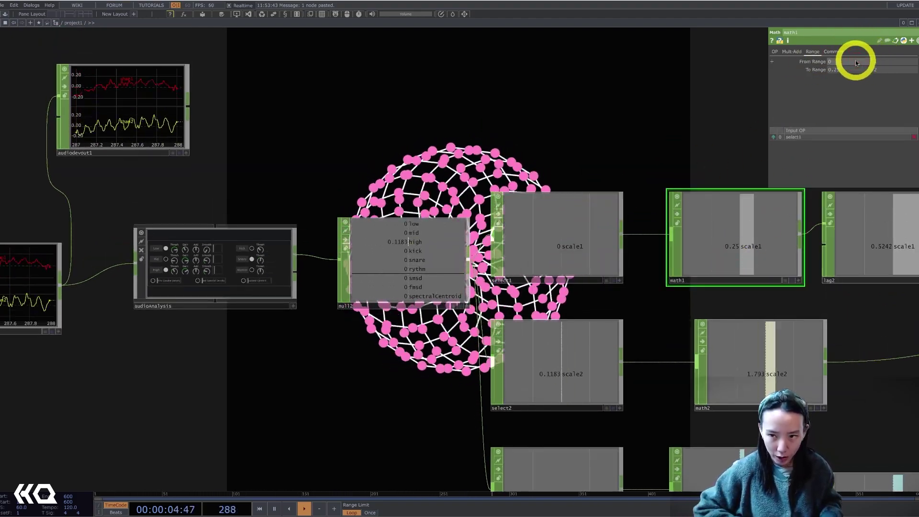
click(876, 62)
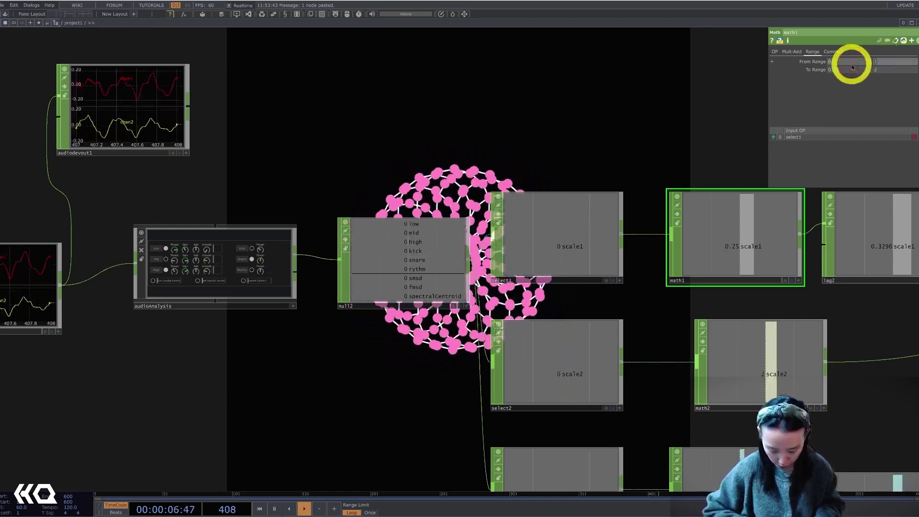
scroll(648, 173, down, 5)
drag(537, 173, 526, 181)
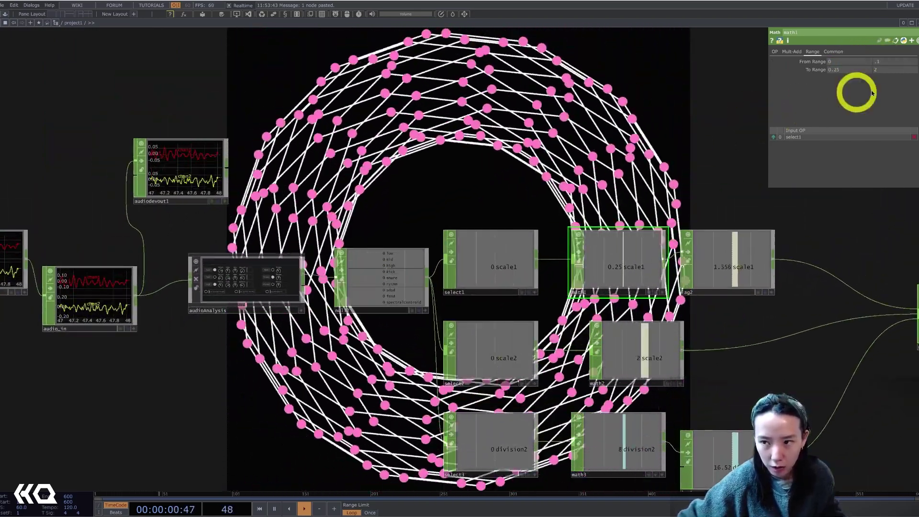
Raise the Low Threshold of audioAnalysis to 0.454
scroll(284, 283, up, 3)
click(269, 258)
drag(322, 176, 244, 184)
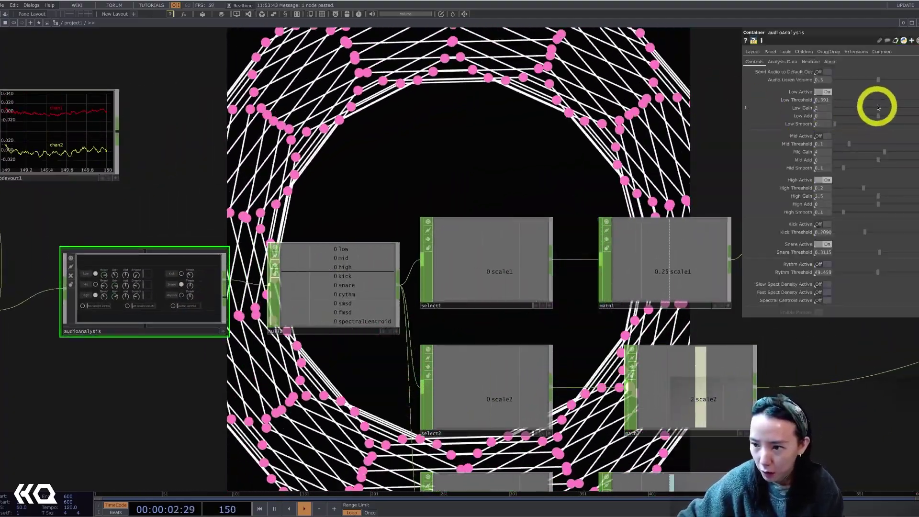
mouse_move(893, 99)
mouse_down()
mouse_move(875, 102)
mouse_move(902, 99)
mouse_up()
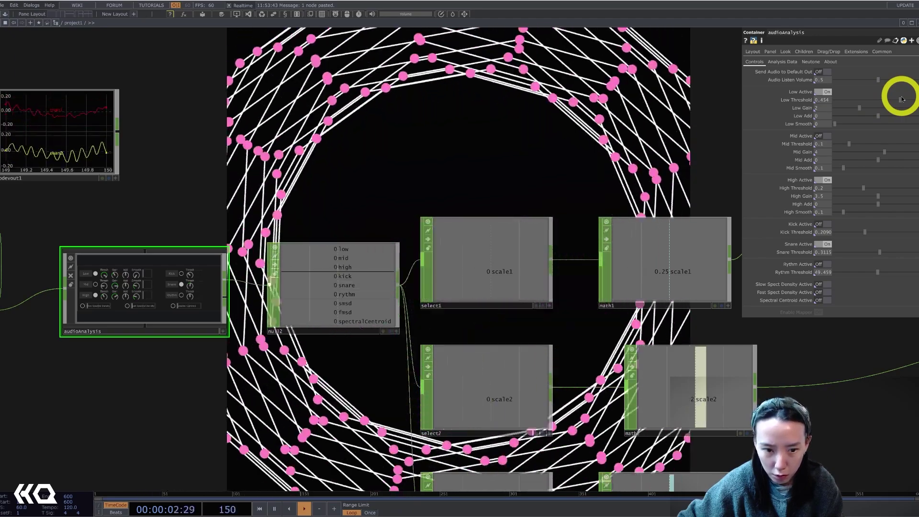
Set the second Lag value of lag2 to 1
click(673, 258)
drag(732, 219, 512, 240)
click(604, 272)
drag(658, 176, 706, 137)
click(880, 69)
text(1)
key(Return)
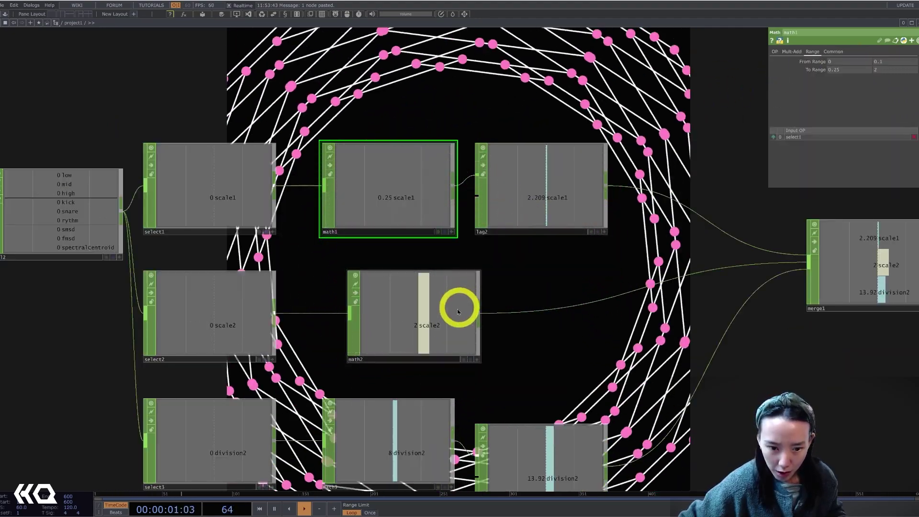
Shift math2 closer to select2, duplicate lag2 and wire the copy between math2 and merge1
drag(458, 309, 439, 302)
click(559, 177)
key(ctrl+c)
key(ctrl+v)
drag(405, 309, 477, 309)
drag(599, 299, 574, 299)
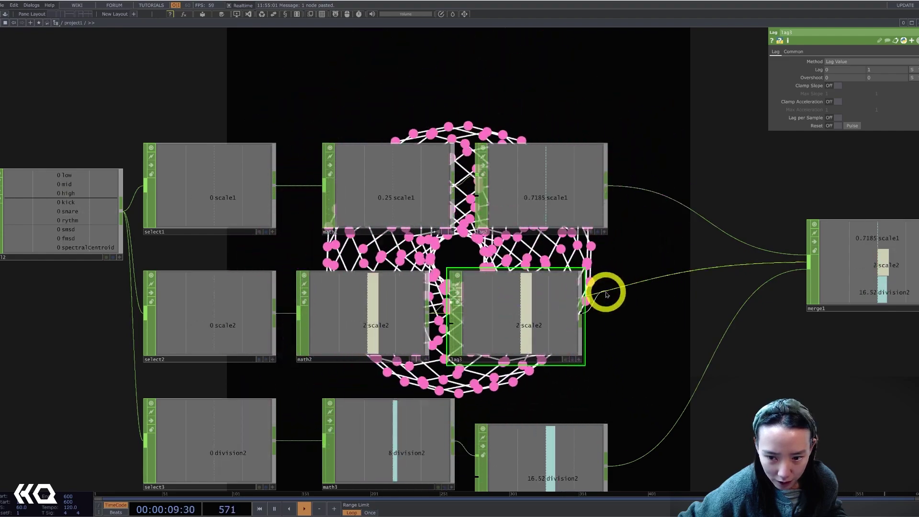
drag(626, 378, 498, 331)
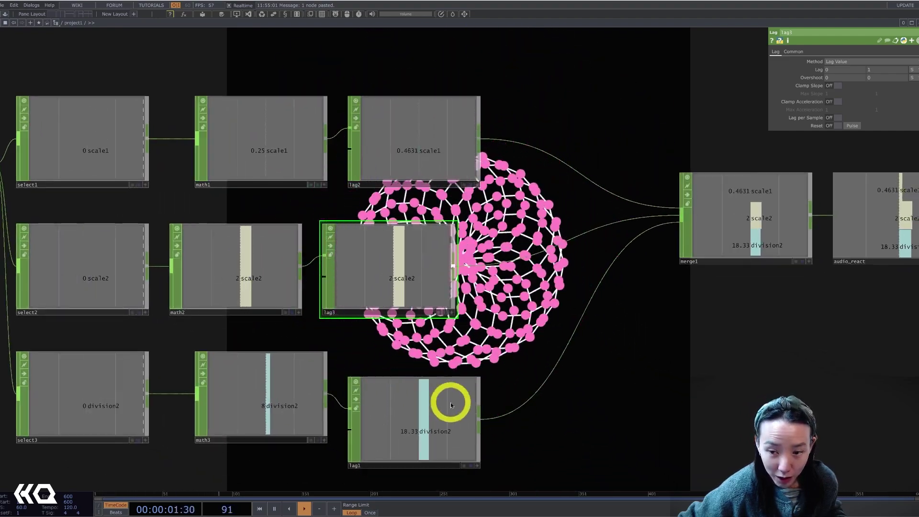
drag(686, 329, 610, 320)
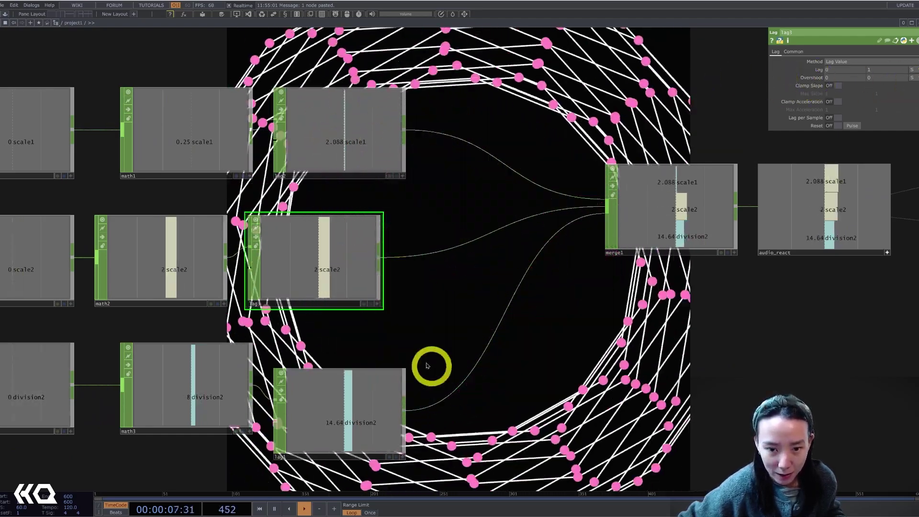
Export the scale2 channel of audio_react to the Uniform Scale of transform2
scroll(598, 354, down, 8)
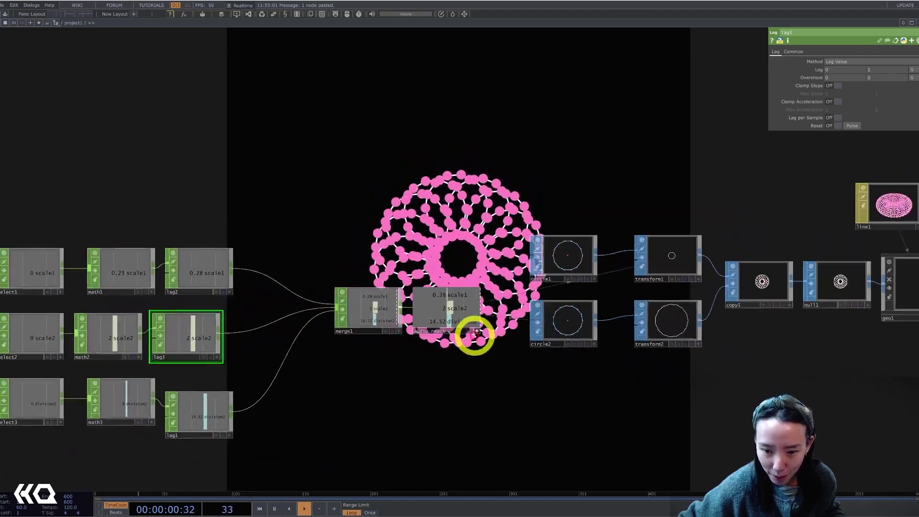
scroll(480, 341, up, 5)
scroll(498, 364, down, 3)
drag(484, 369, 454, 365)
click(696, 310)
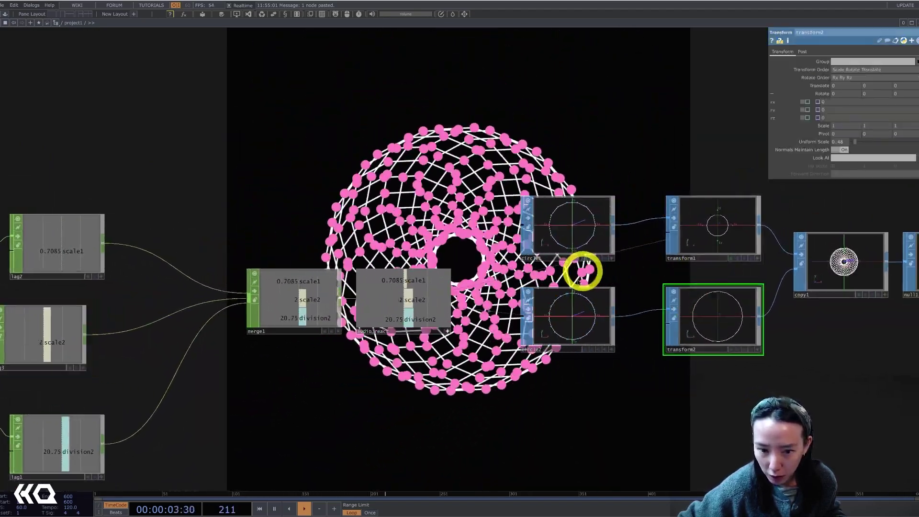
drag(756, 186, 845, 141)
click(845, 142)
Check the scale2 channel in select2 and set the upper From Range value of math2 to 0.1
scroll(457, 127, down, 3)
drag(654, 123, 739, 135)
drag(320, 323, 517, 320)
drag(640, 361, 699, 361)
scroll(409, 314, up, 3)
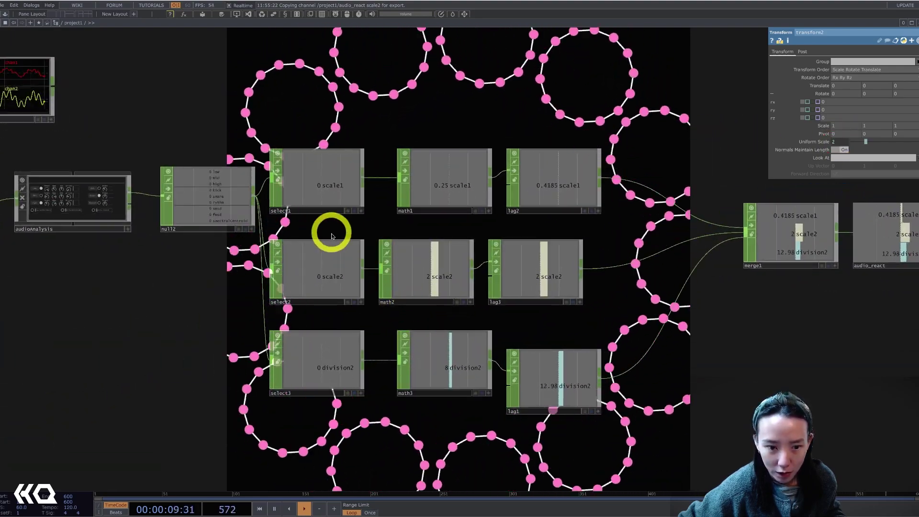
scroll(227, 256, up, 10)
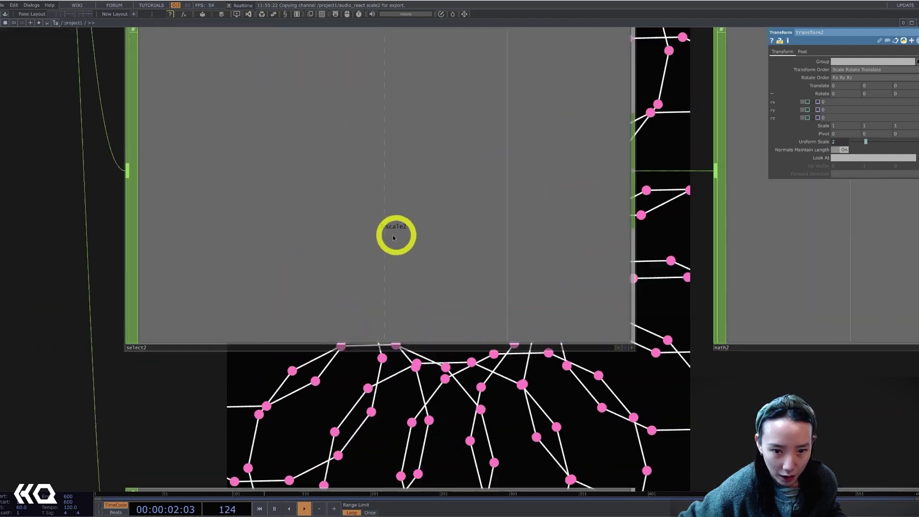
click(378, 234)
scroll(375, 231, down, 5)
click(715, 197)
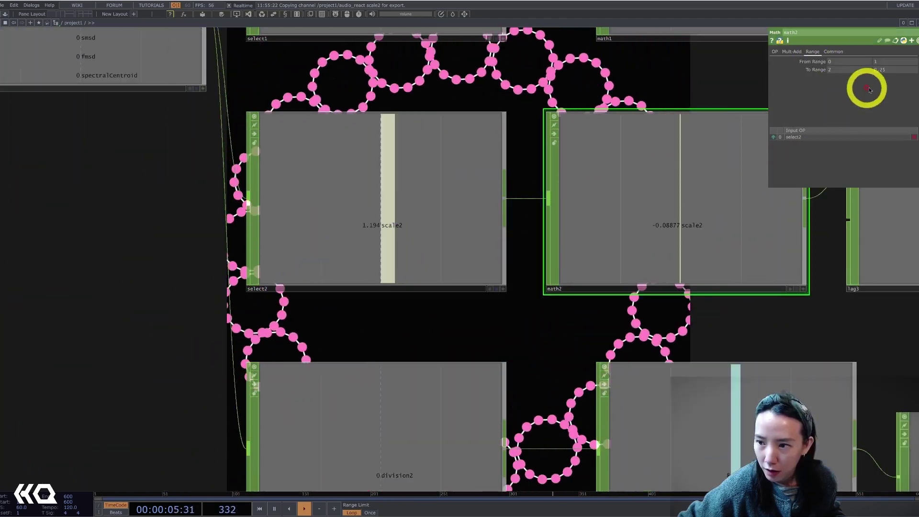
click(875, 64)
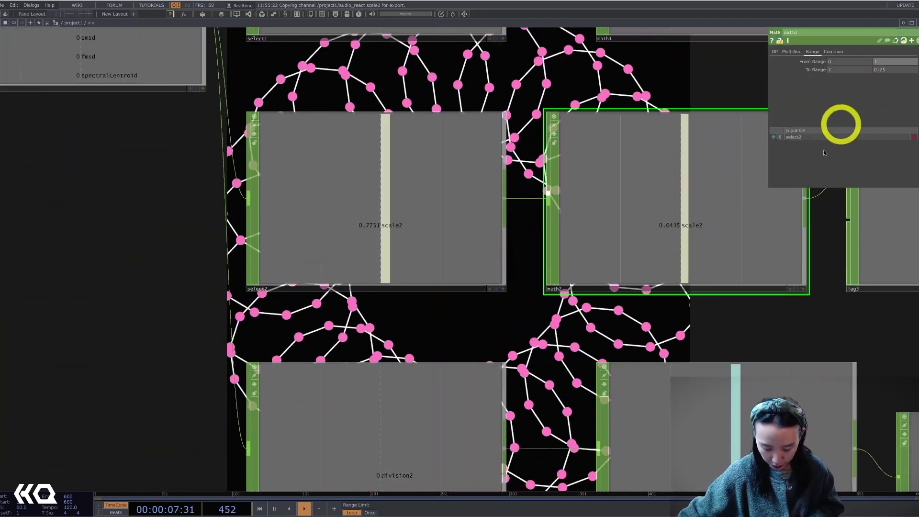
scroll(563, 362, down, 6)
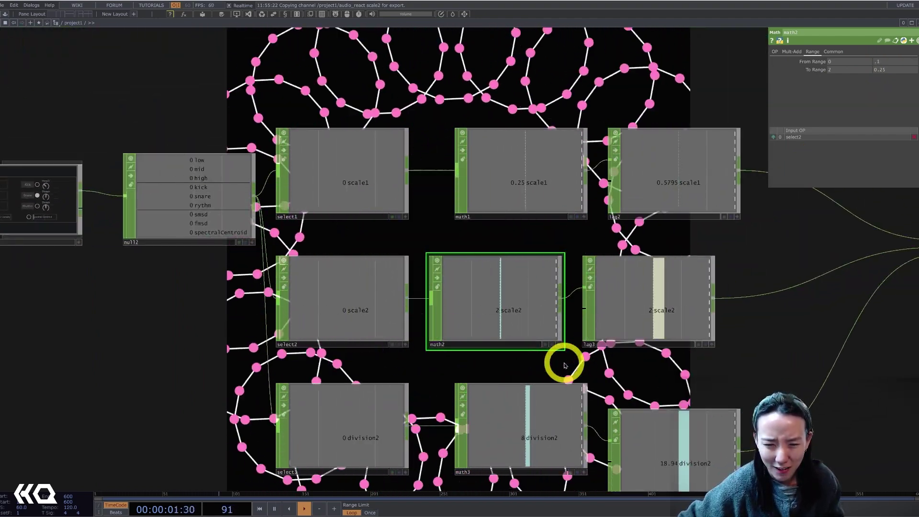
scroll(564, 365, down, 4)
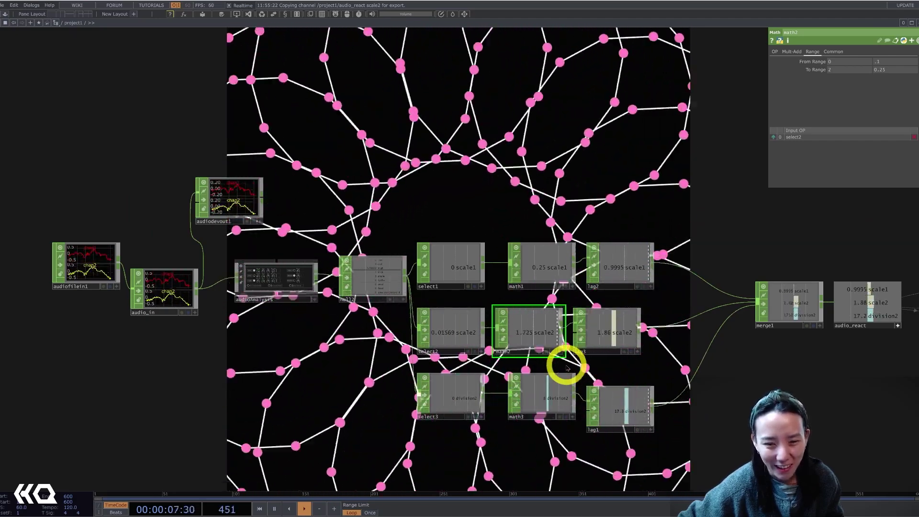
Adjust the High Threshold of audioAnalysis to about 0.142
scroll(442, 328, up, 5)
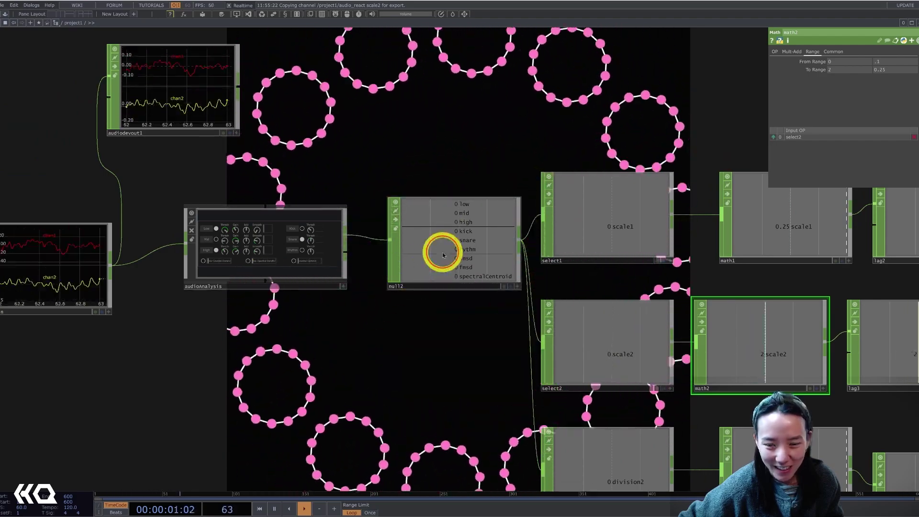
click(443, 255)
scroll(435, 320, down, 3)
click(320, 292)
drag(394, 334, 288, 256)
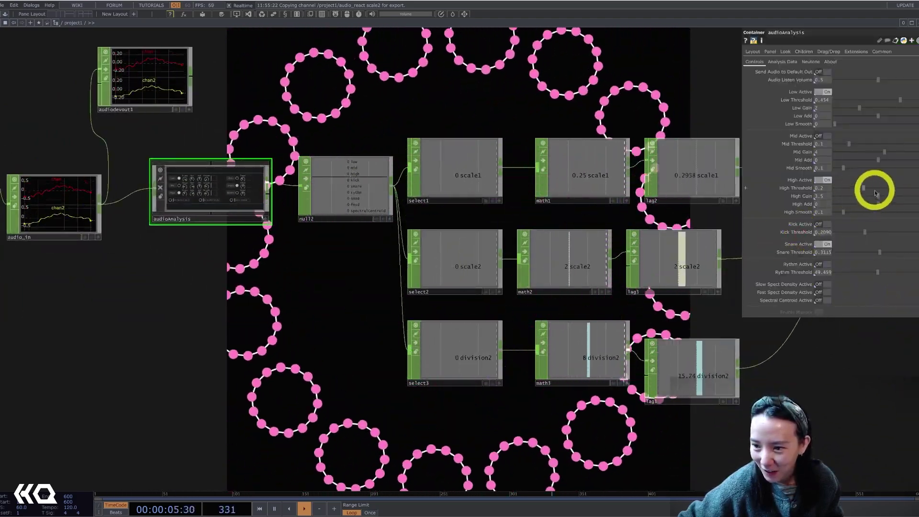
drag(865, 188, 873, 190)
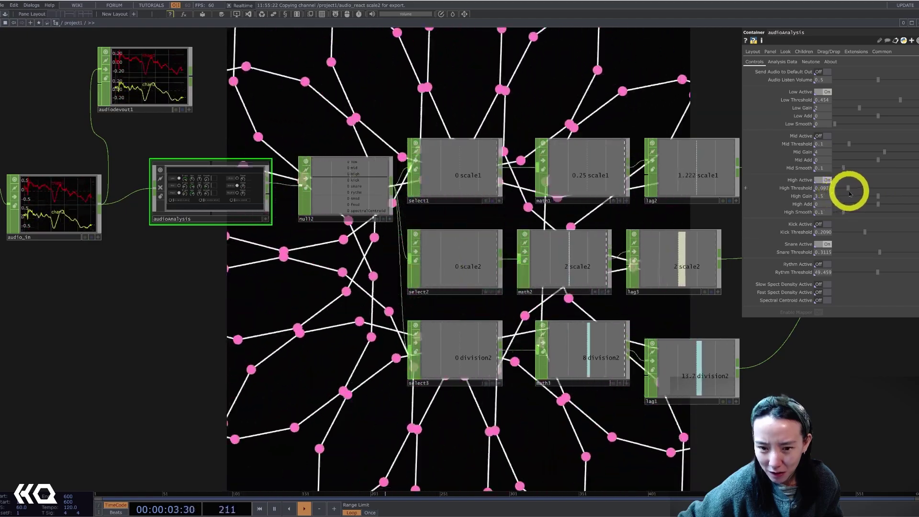
drag(886, 369, 322, 343)
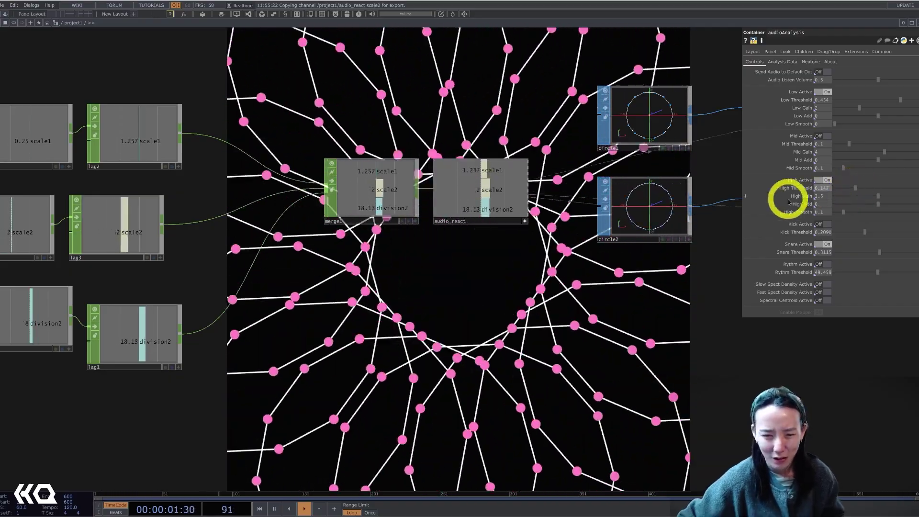
scroll(637, 254, down, 3)
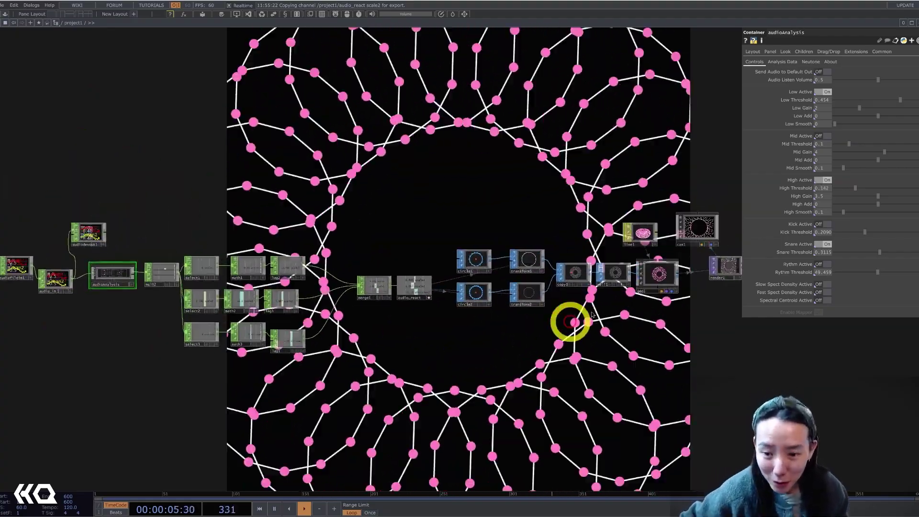
Move the cam1 camera back by setting its Z Translate to 5
scroll(596, 311, up, 10)
click(588, 245)
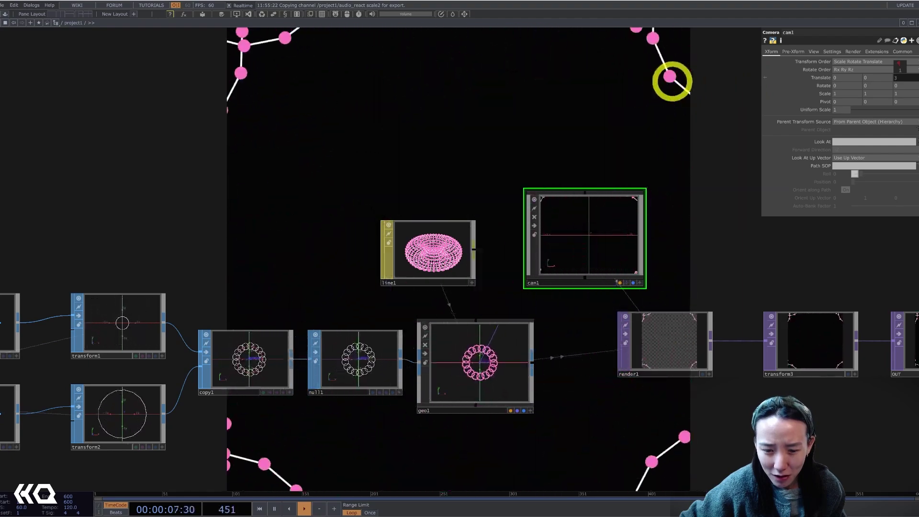
scroll(771, 221, down, 4)
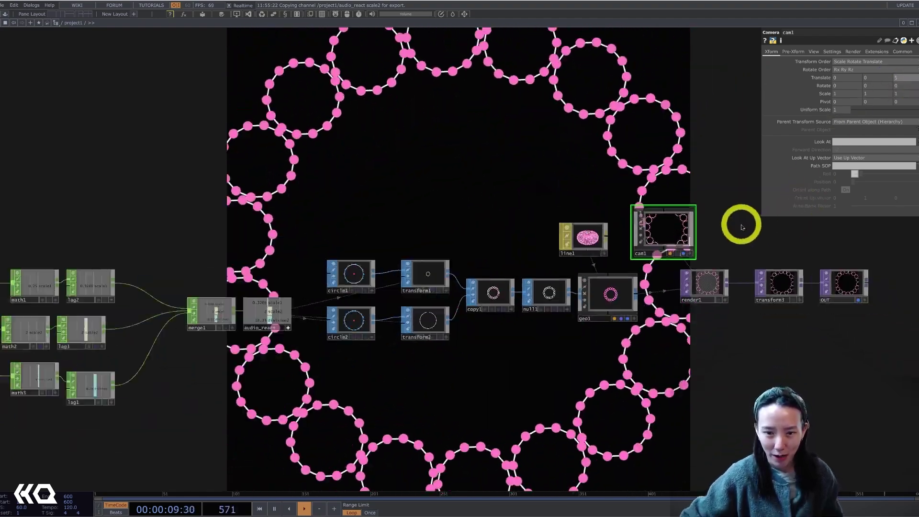
Raise the audioAnalysis thresholds to about 0.484 for Low, 0.344 for High and 0.362 for Snare
drag(544, 401, 577, 332)
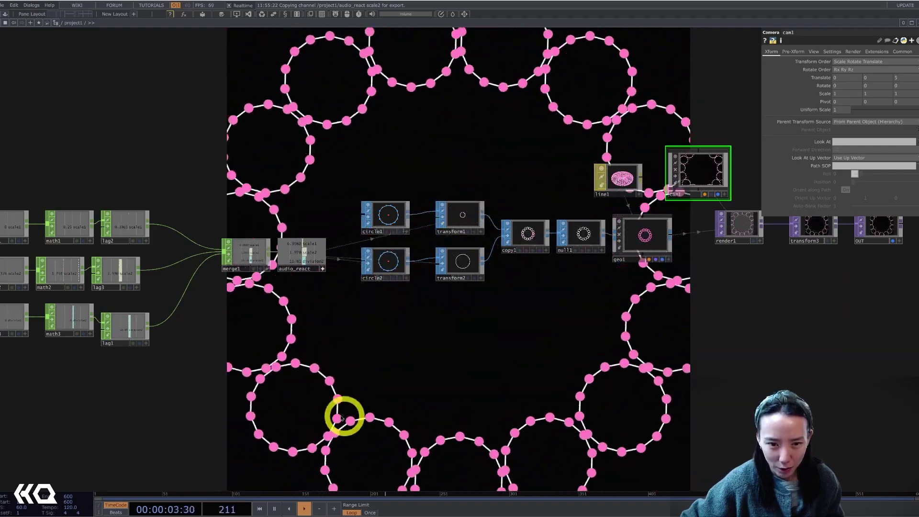
drag(99, 325, 285, 303)
drag(316, 192, 425, 201)
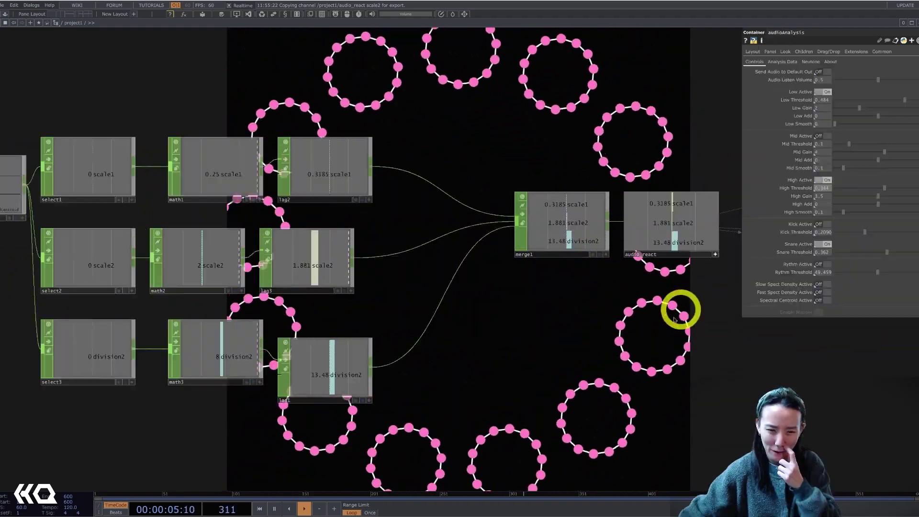
Switch off the Active parameter of audiodevout1 to mute the audio output
scroll(657, 324, down, 3)
drag(615, 314, 633, 280)
drag(267, 116, 345, 176)
scroll(143, 149, up, 3)
click(130, 154)
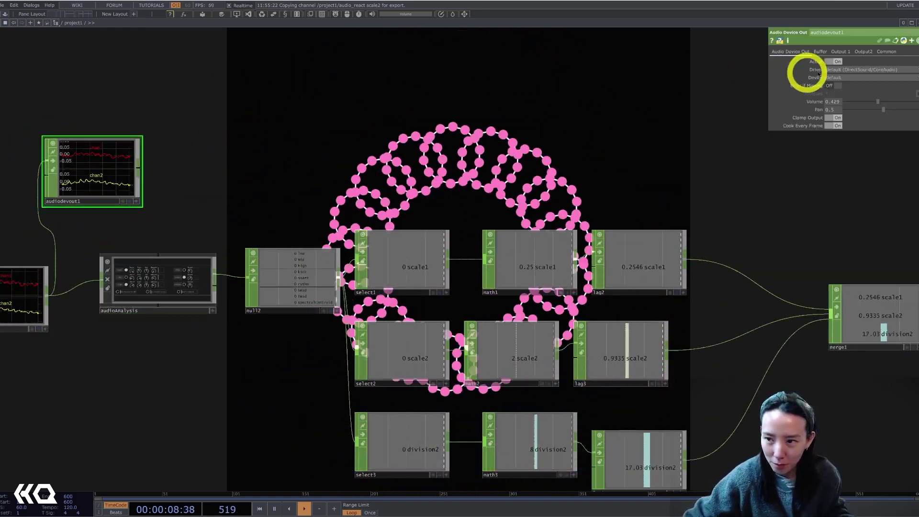
Move transform3 and OUT farther away from render1 and turn off OUT's background display
drag(697, 185, 353, 208)
scroll(349, 206, down, 3)
drag(723, 303, 349, 307)
scroll(514, 302, up, 3)
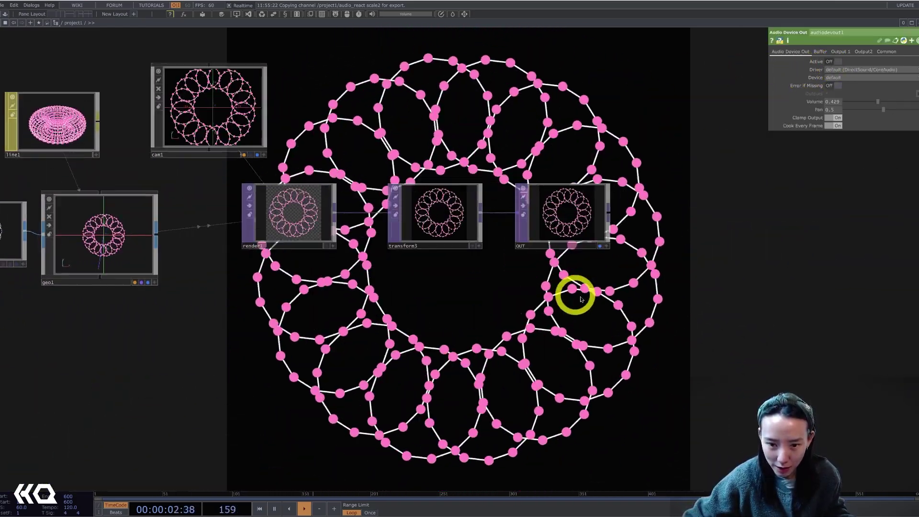
click(433, 215)
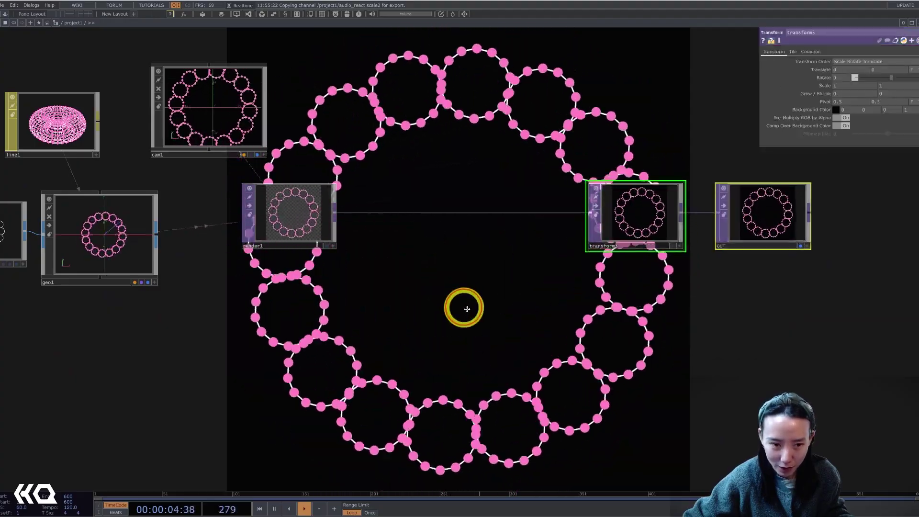
scroll(369, 236, up, 5)
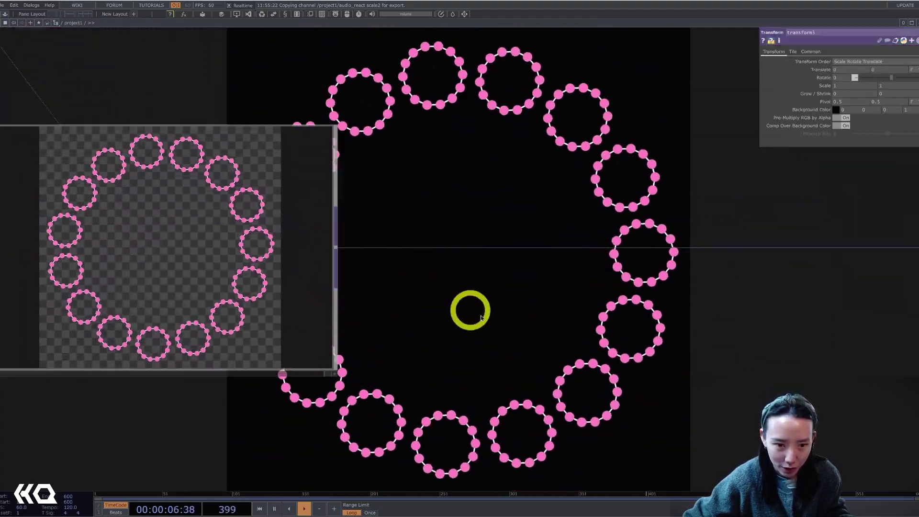
scroll(493, 317, down, 5)
drag(469, 335, 241, 318)
click(868, 306)
Insert a Feedback TOP between render1 and transform3, placed slightly above their connecting wire
drag(289, 268, 536, 262)
scroll(510, 260, up, 5)
drag(516, 173, 365, 173)
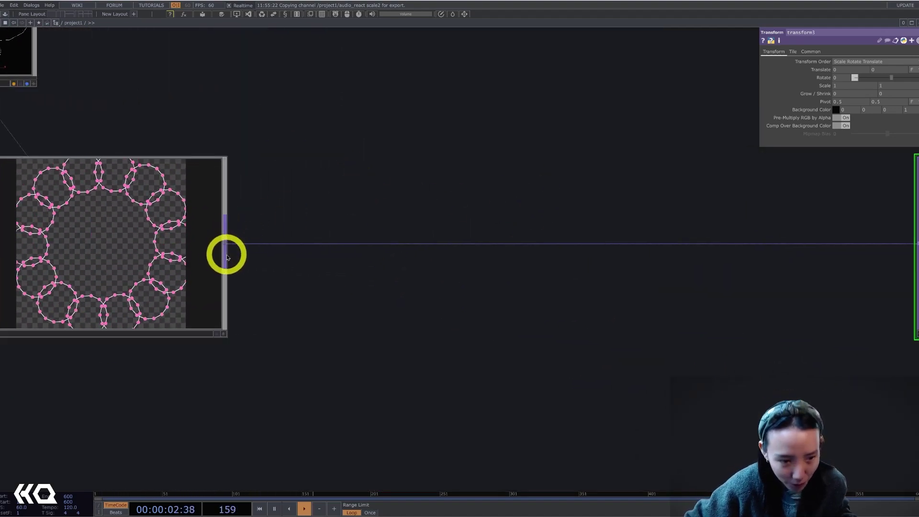
click(227, 248)
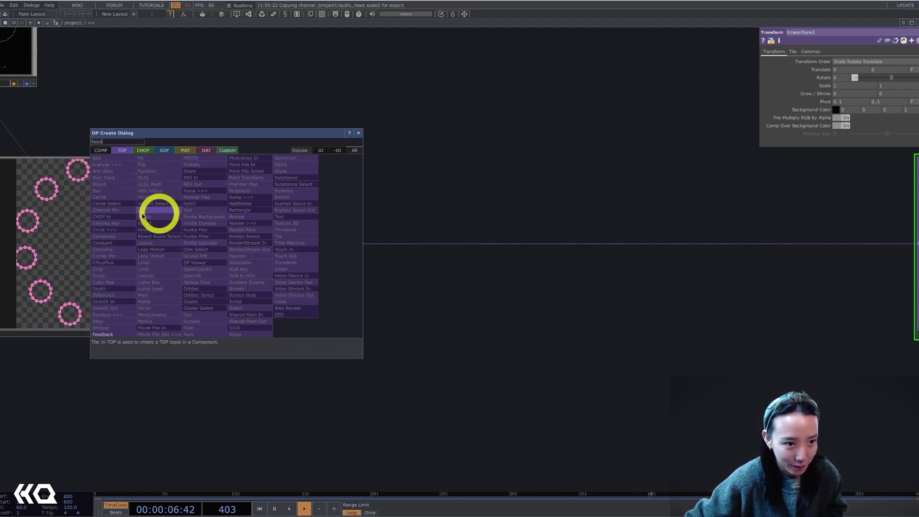
click(112, 335)
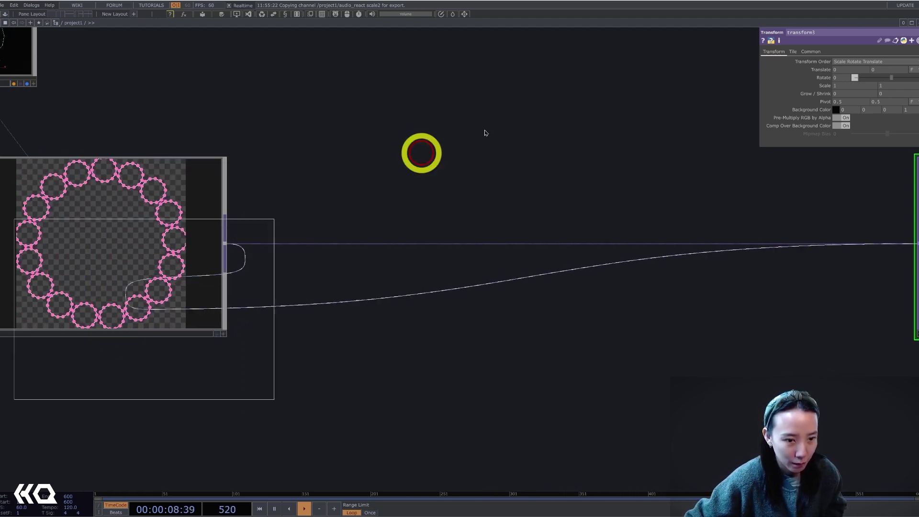
click(496, 95)
scroll(476, 288, down, 3)
drag(426, 302, 282, 283)
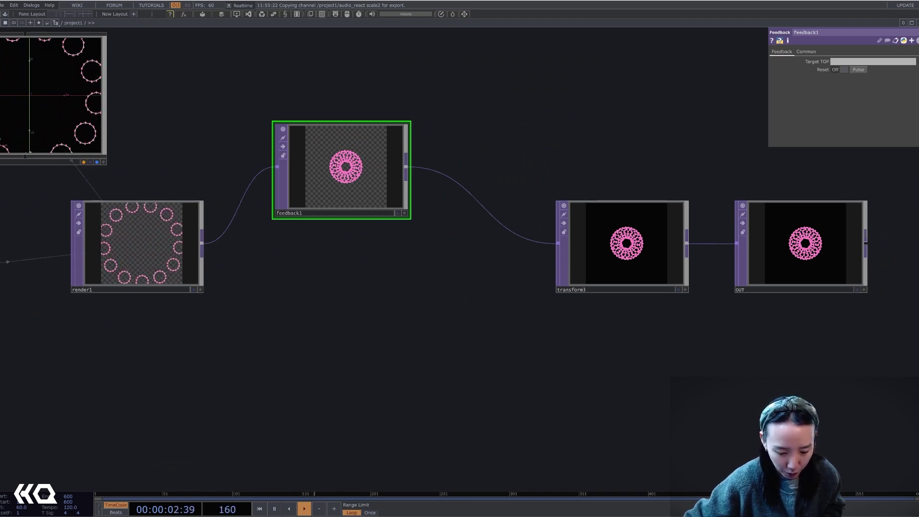
Add a Cross TOP fed by feedback1 and place it in front of transform3
double_click(437, 255)
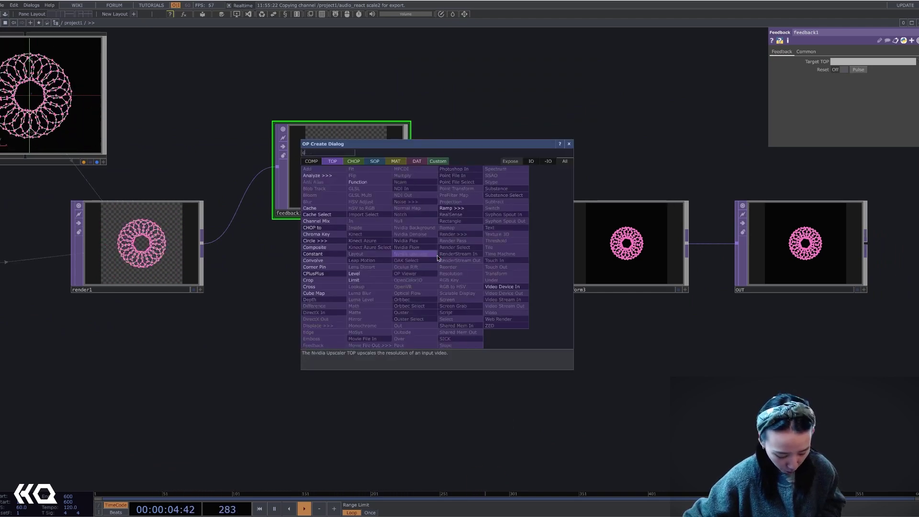
text(cr)
click(320, 287)
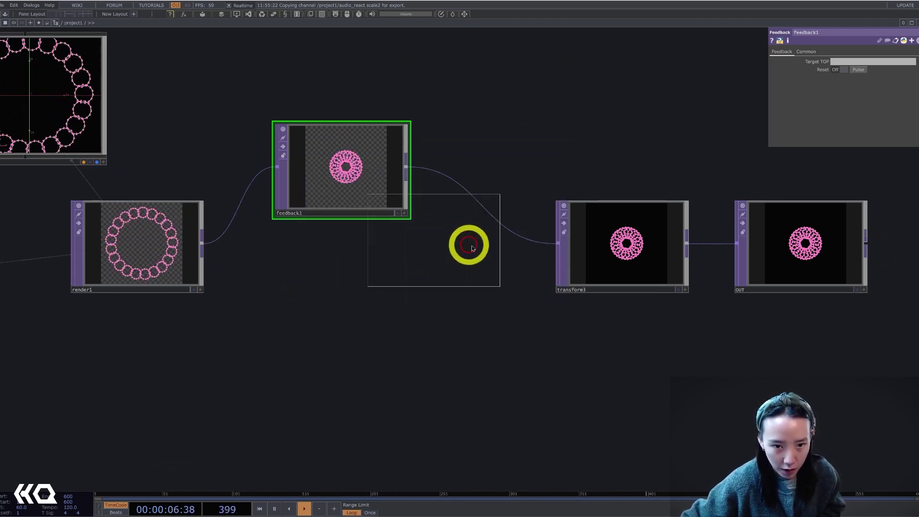
click(479, 246)
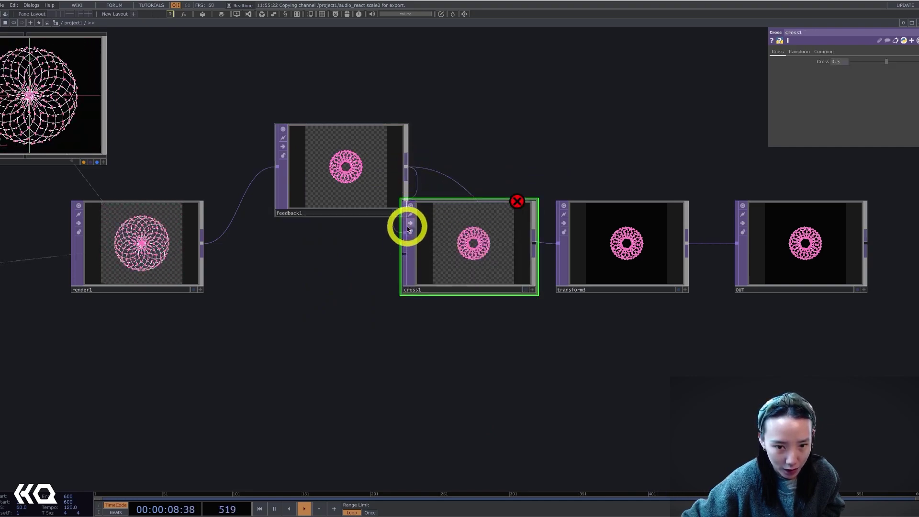
Wire render1 into the second input of cross1 and set its Cross value to 0.1
drag(236, 252, 195, 249)
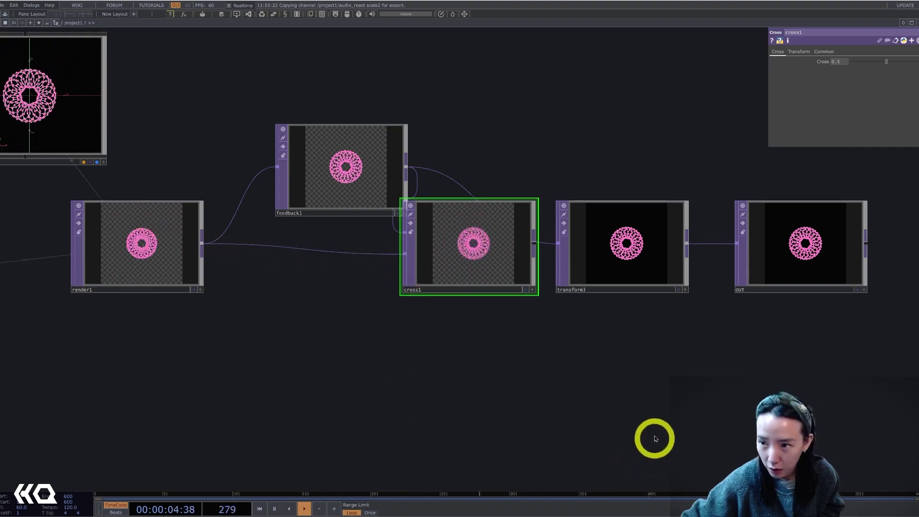
click(900, 92)
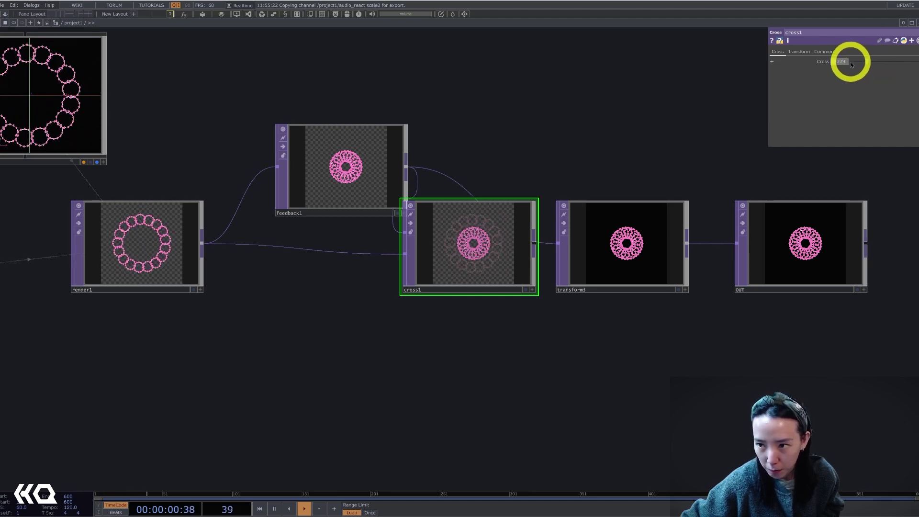
click(814, 65)
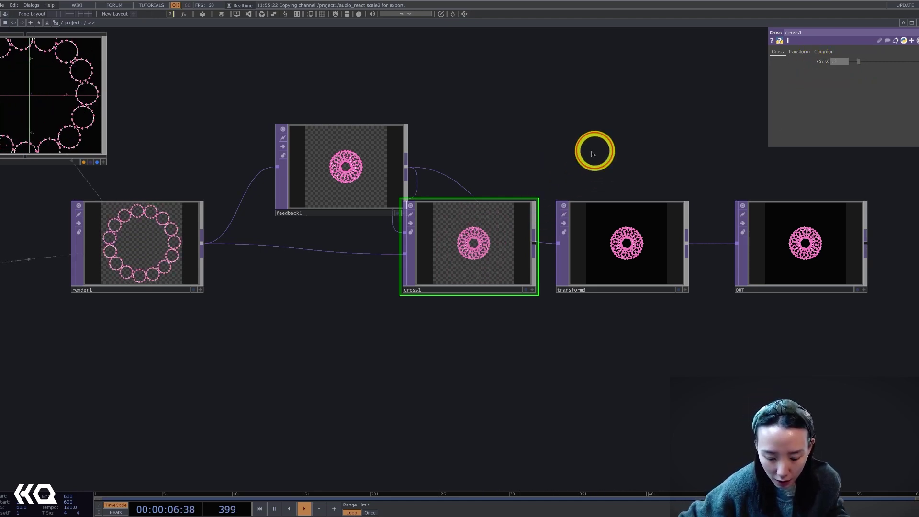
Make room before transform3 and add a Composite TOP on the output of cross1
drag(571, 154, 516, 158)
drag(603, 260, 549, 224)
drag(611, 240, 740, 241)
drag(461, 266, 487, 291)
right_click(505, 280)
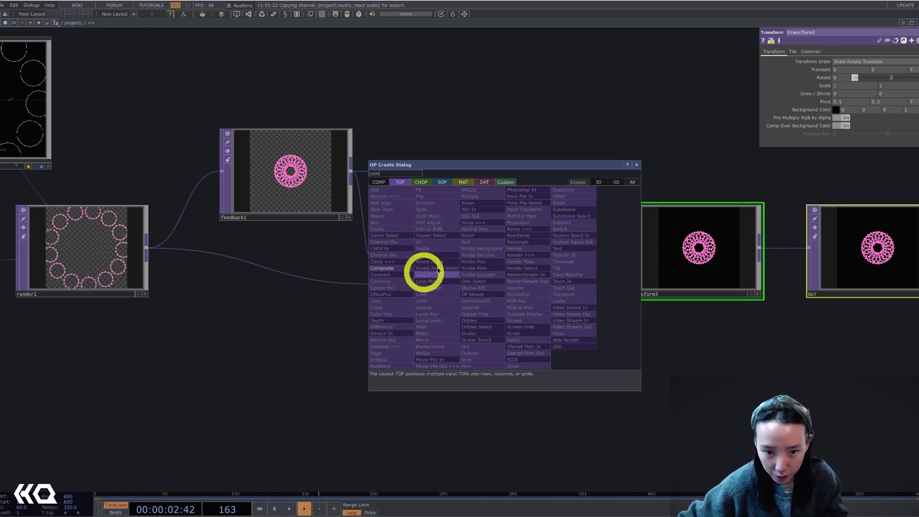
click(391, 273)
click(515, 277)
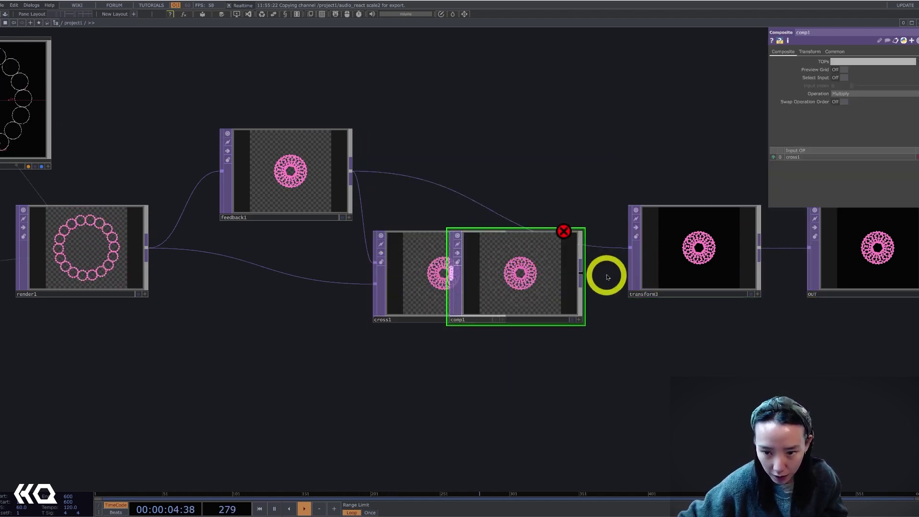
Connect comp1 to transform3 and shift both nodes farther from cross1
drag(656, 252, 707, 251)
click(536, 273)
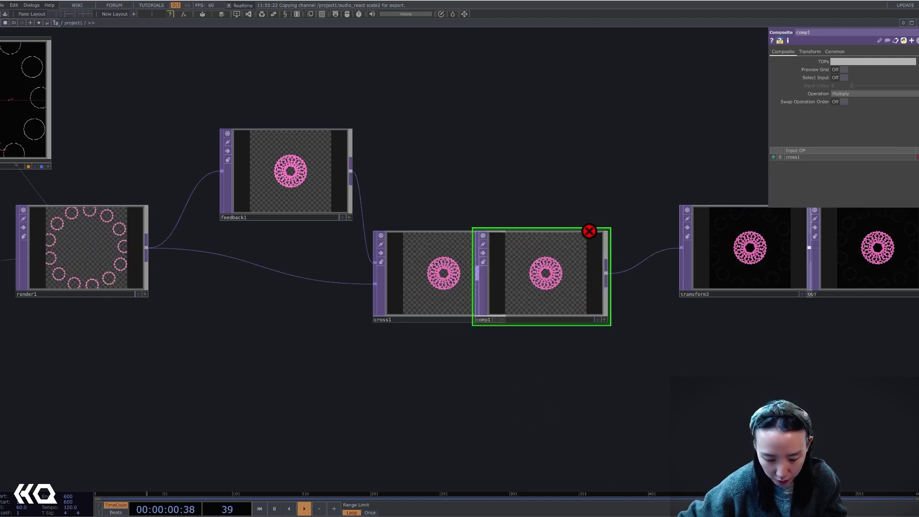
drag(561, 279, 586, 279)
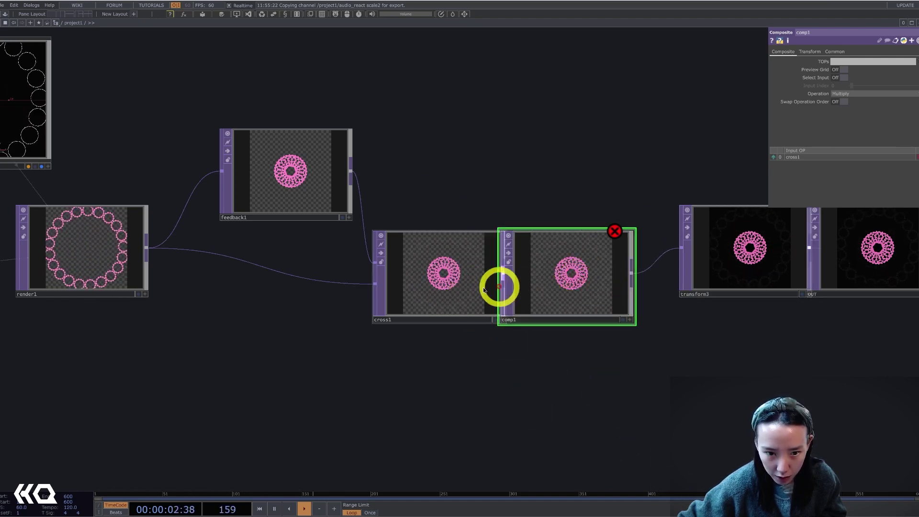
Set cross1 as the Target TOP of feedback1 and display OUT behind the network
drag(444, 338, 403, 242)
scroll(576, 310, down, 3)
scroll(554, 308, up, 3)
click(591, 278)
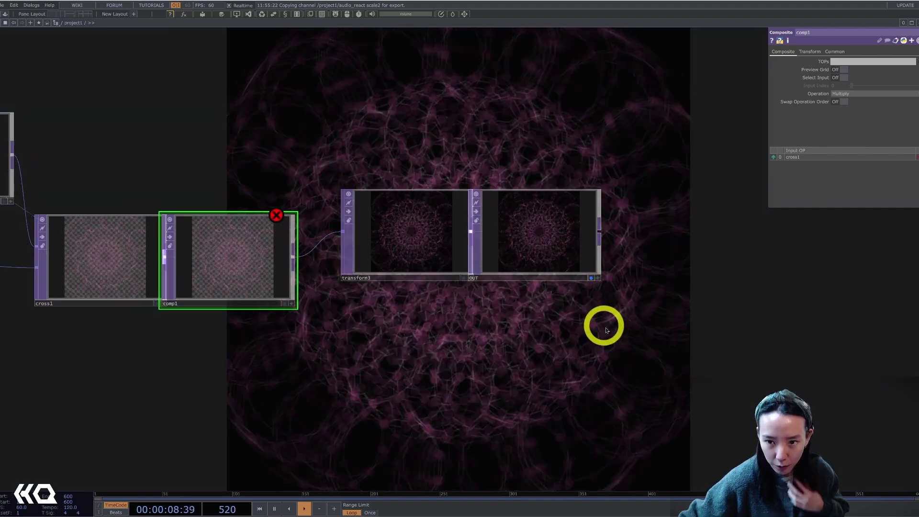
Spread OUT, transform3, comp1 and cross1 apart in the network, with OUT displayed in the background
drag(601, 339, 822, 267)
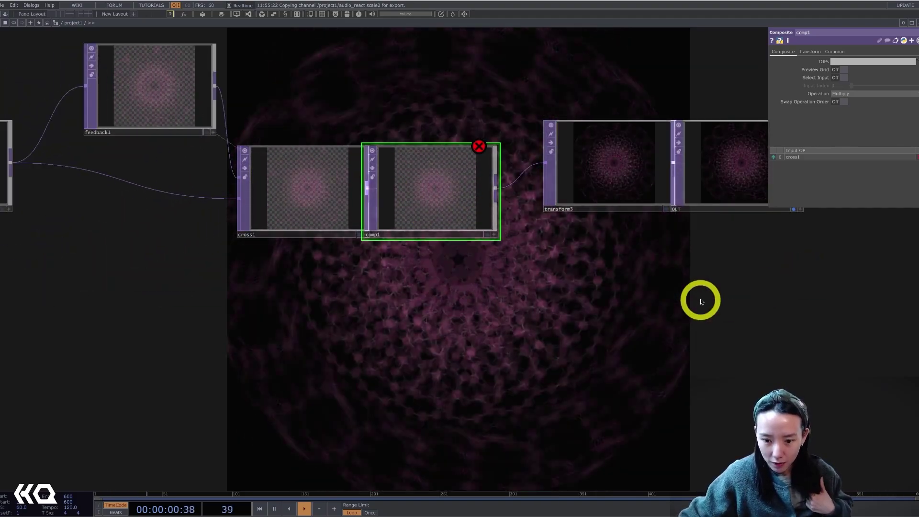
drag(700, 299, 600, 341)
click(677, 256)
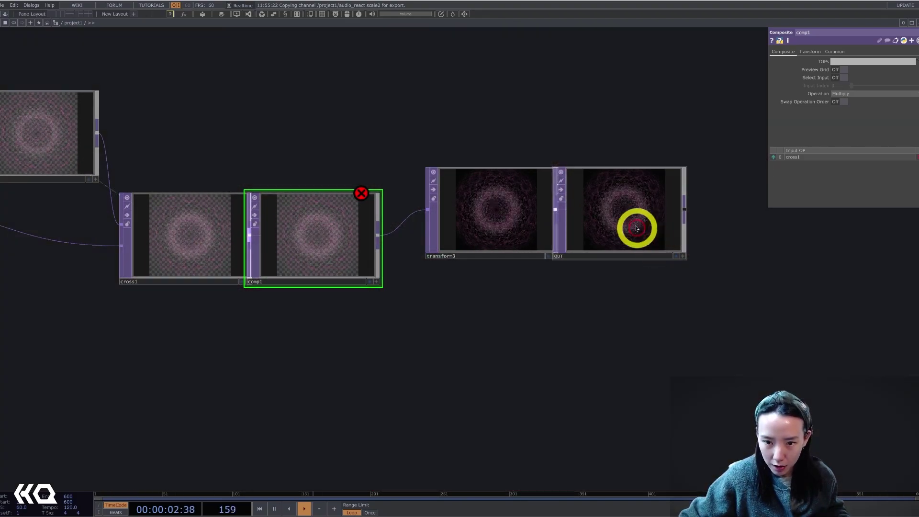
drag(635, 224, 737, 224)
drag(521, 209, 598, 208)
drag(336, 250, 387, 199)
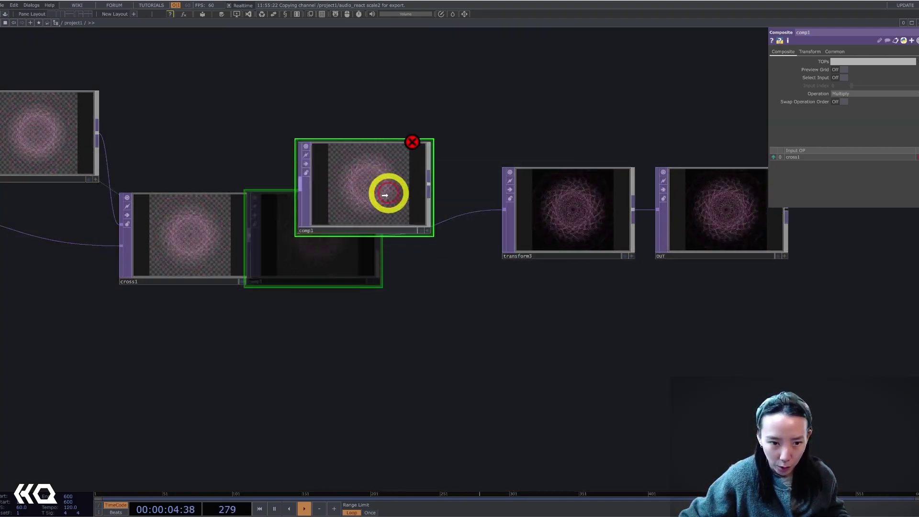
drag(493, 334, 685, 326)
drag(352, 274, 354, 326)
scroll(495, 336, down, 3)
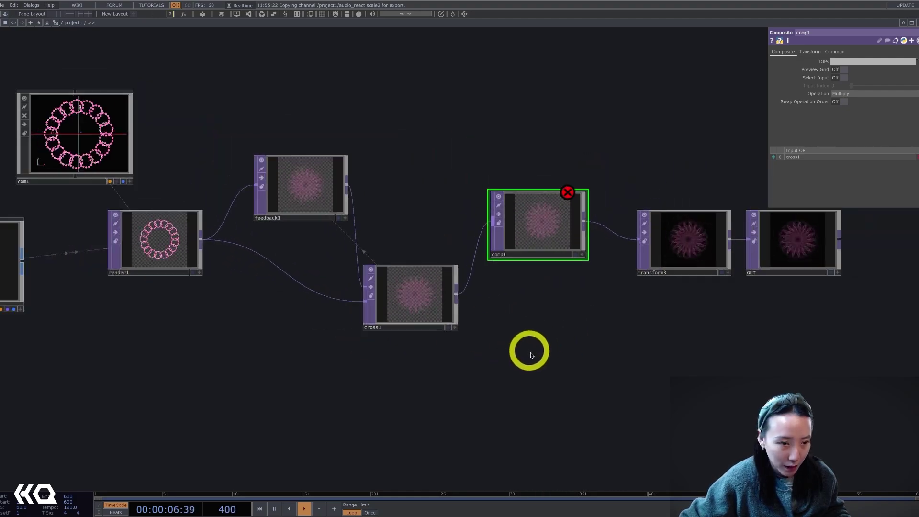
click(831, 272)
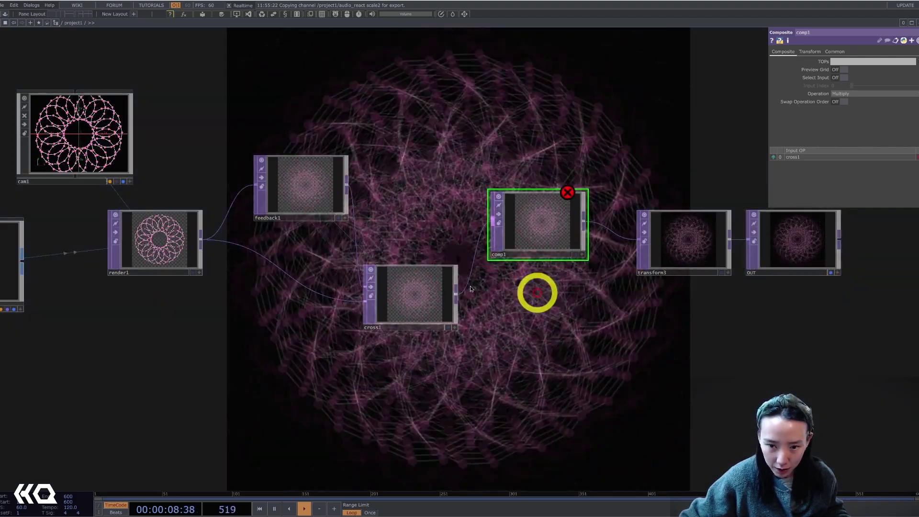
Wire render1 into comp1 and reorder the inputs so render1 comes before cross1
drag(188, 247, 539, 232)
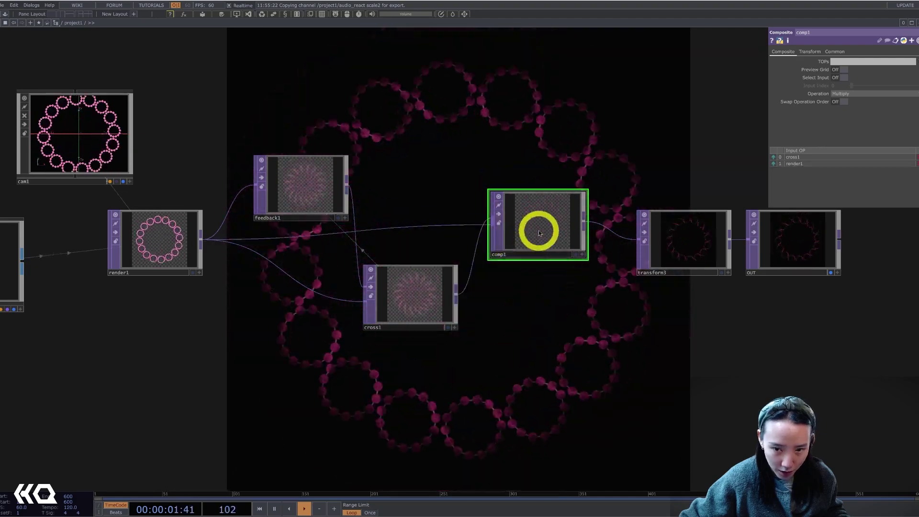
click(773, 164)
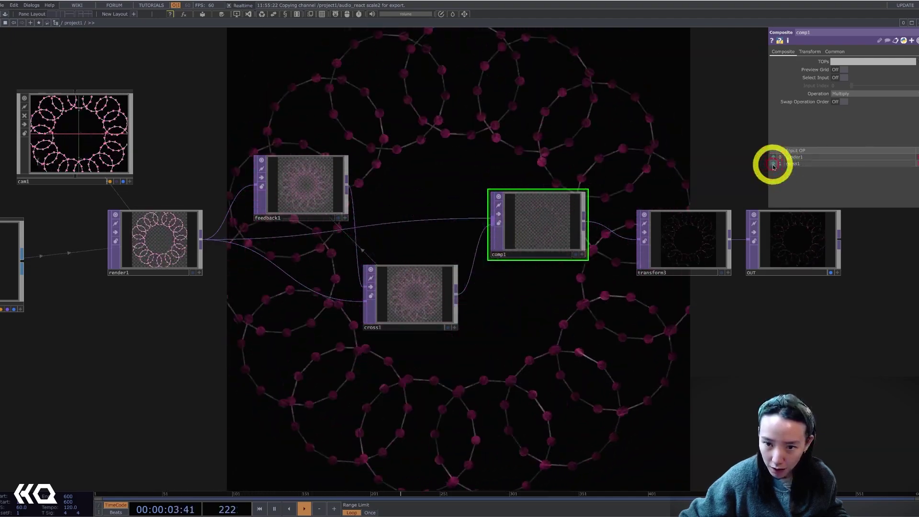
Set the Operation of comp1 to Over
click(849, 94)
click(880, 161)
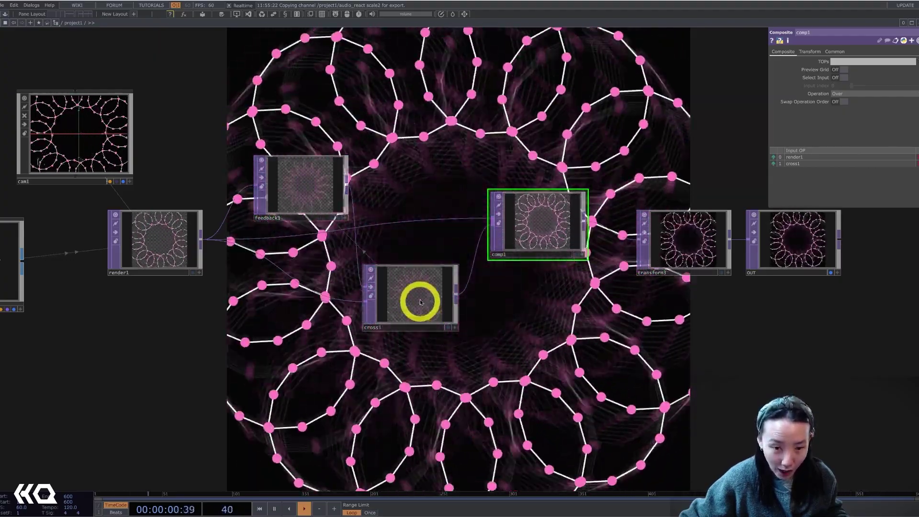
Insert an Edge TOP between cross1 and comp1, arranging cross1 and the new node in a row below feedback1
drag(411, 313, 344, 351)
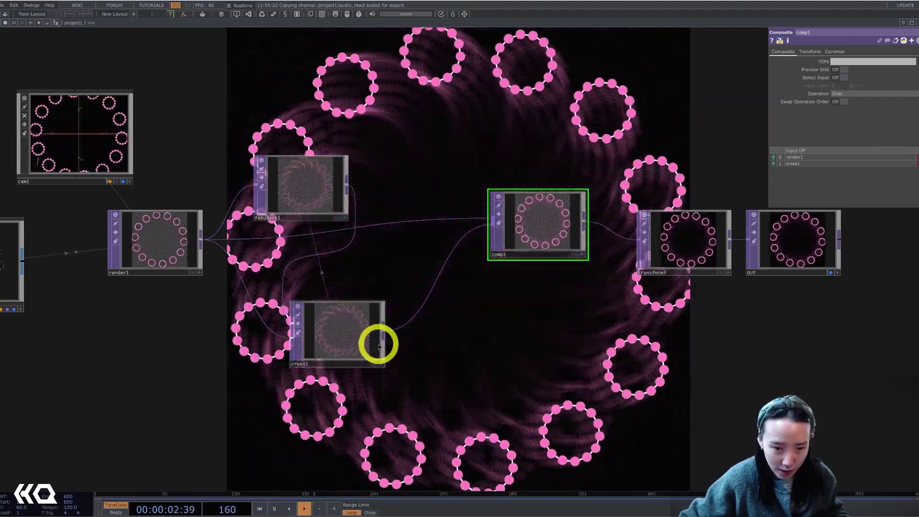
right_click(385, 331)
text(edge)
click(258, 408)
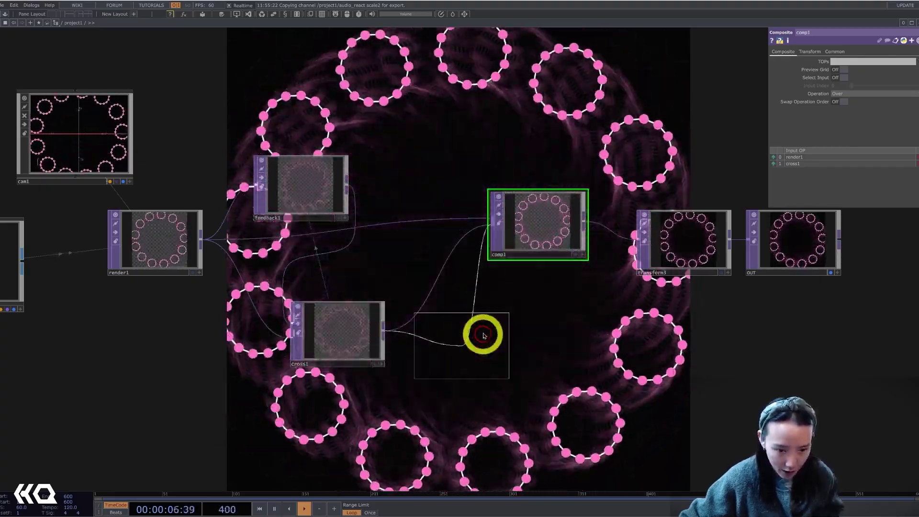
click(484, 330)
drag(283, 343, 246, 361)
drag(480, 349, 430, 367)
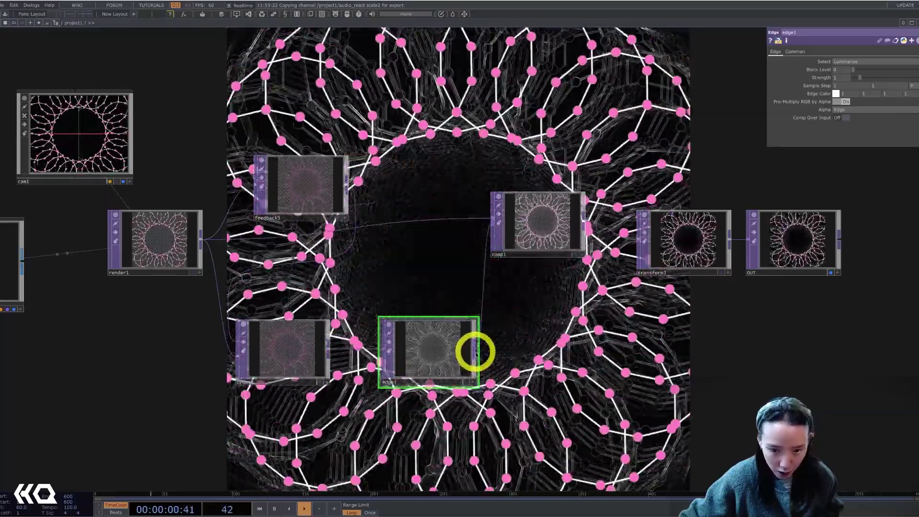
Insert a Level TOP between edge1 and comp1 and set its post Opacity to 0.734
right_click(475, 351)
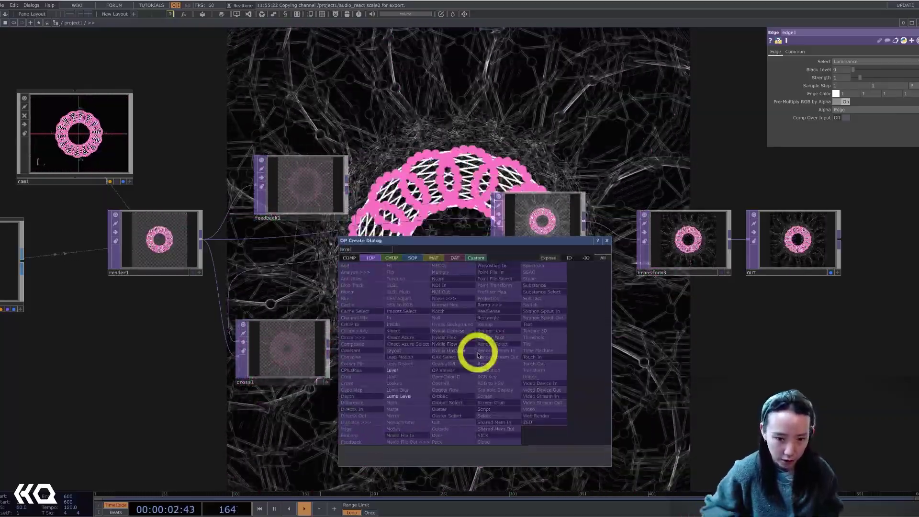
click(410, 375)
click(484, 359)
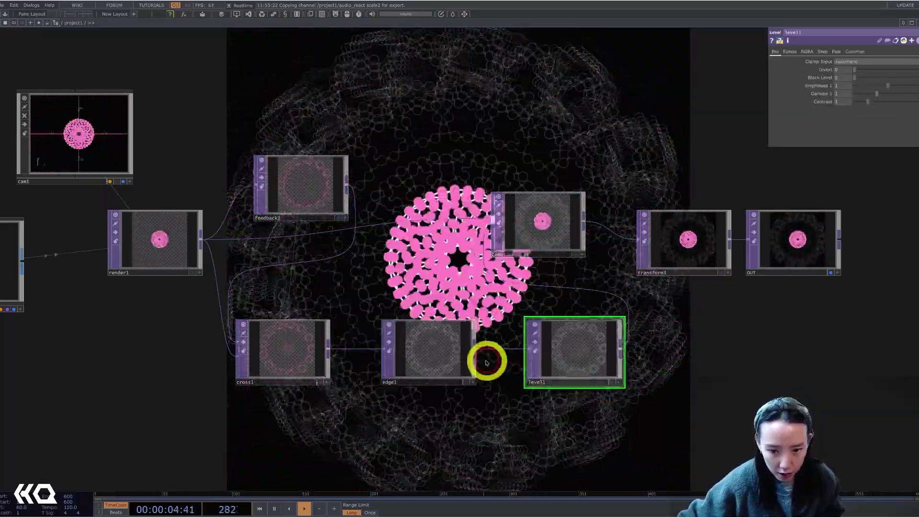
click(798, 53)
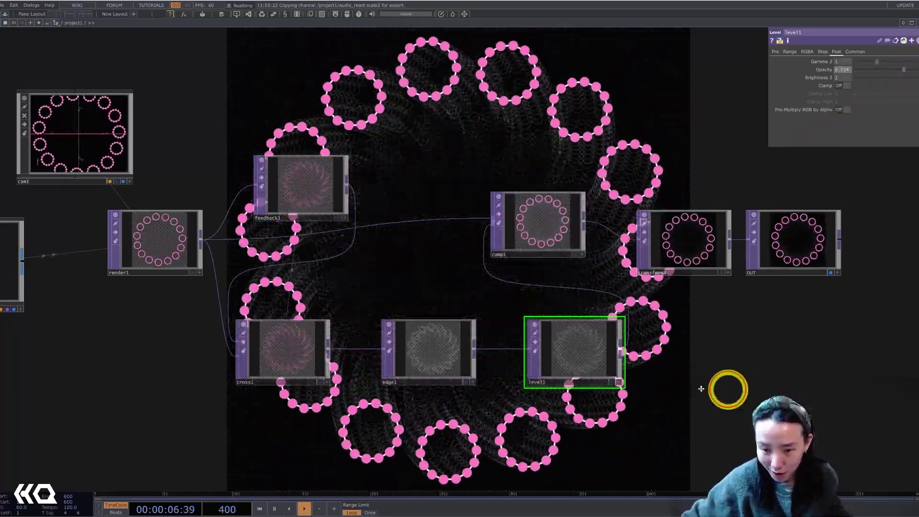
Make room between transform3 and OUT, insert a Bloom TOP between them, and shift OUT slightly farther away
drag(679, 383, 519, 361)
drag(690, 271, 518, 273)
drag(494, 225, 658, 224)
drag(364, 216, 419, 217)
right_click(453, 220)
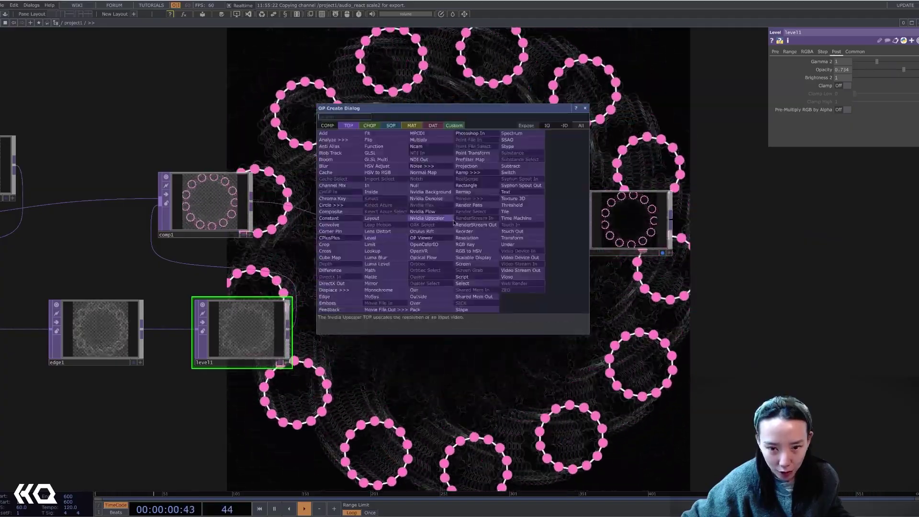
text(n)
key(BackSpace)
text(bloo)
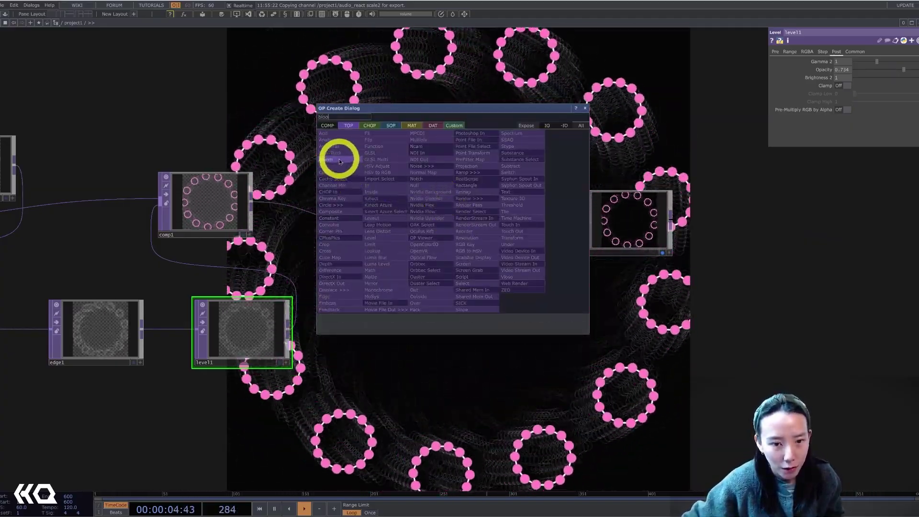
click(339, 160)
click(522, 231)
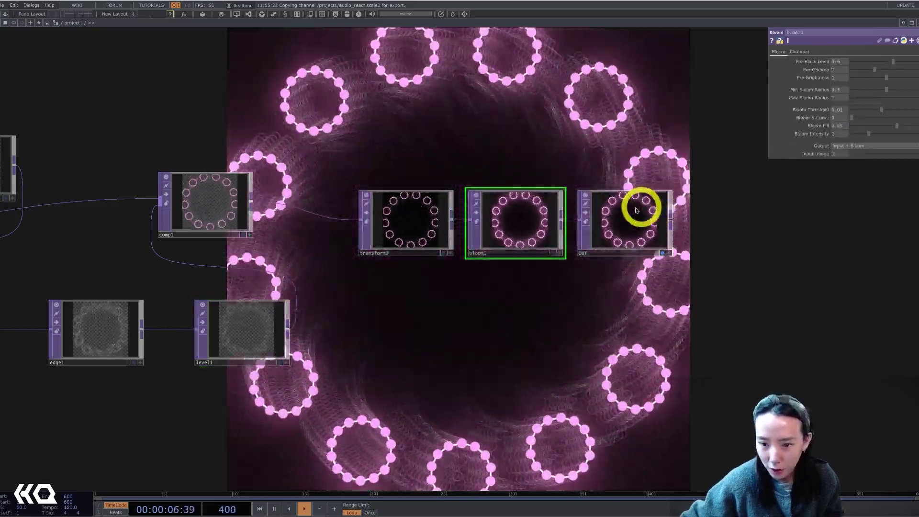
drag(633, 208, 669, 209)
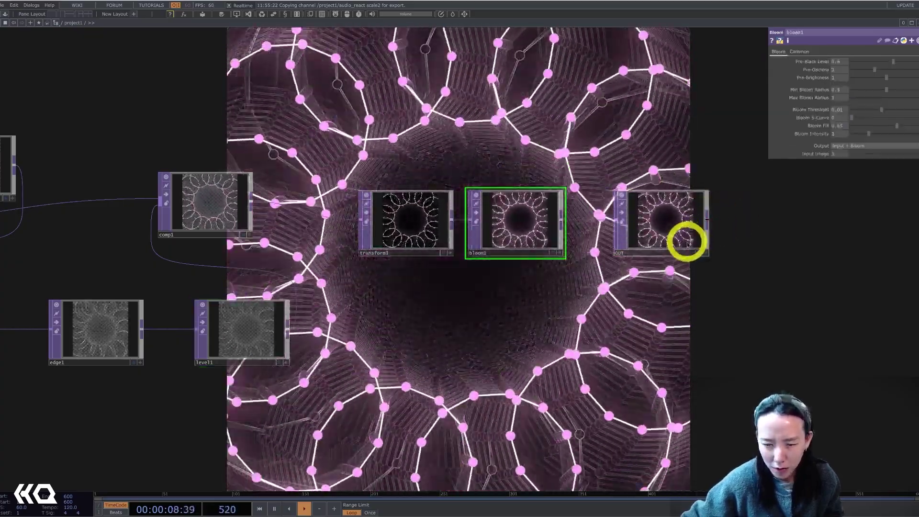
Review the whole network and display the parameters of the Audio Device Out CHOP at the start of the chain
scroll(624, 303, down, 3)
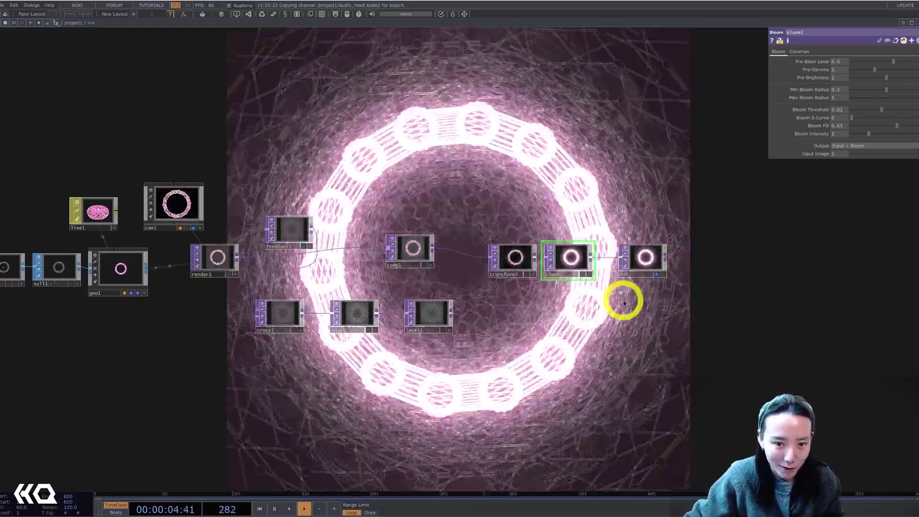
scroll(622, 301, down, 2)
drag(608, 318, 917, 295)
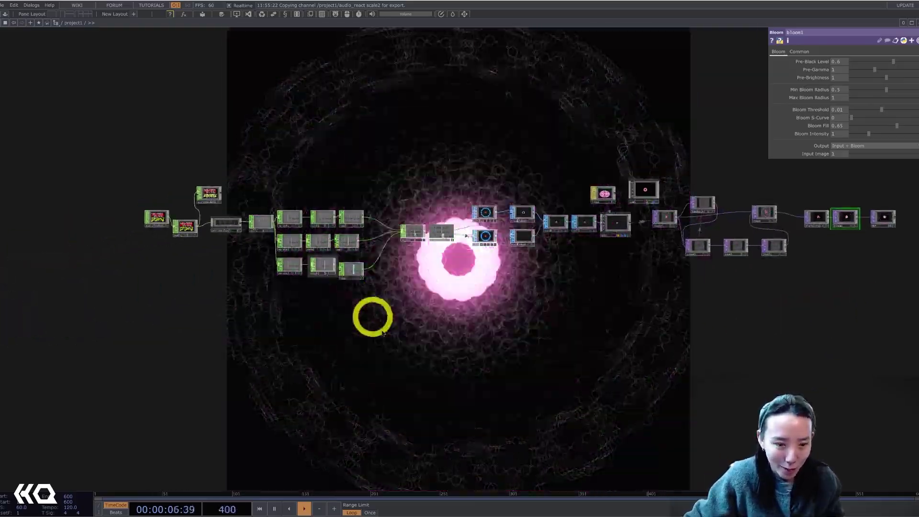
drag(117, 235, 268, 230)
scroll(266, 229, up, 2)
click(399, 177)
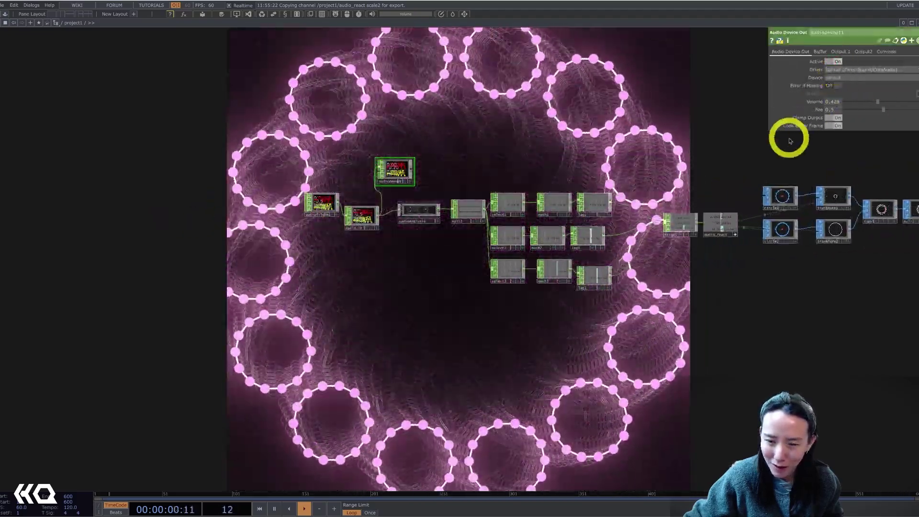
drag(790, 139, 573, 179)
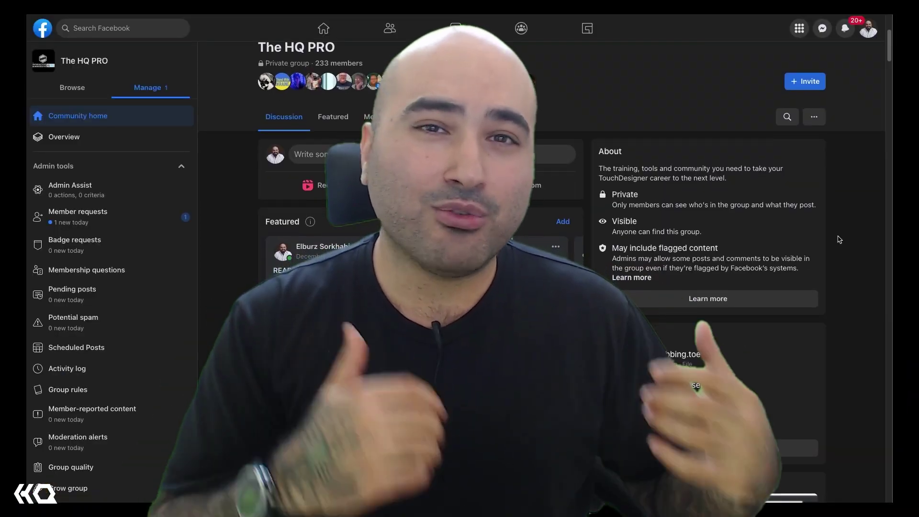
scroll(839, 240, down, 4)
scroll(839, 240, down, 3)
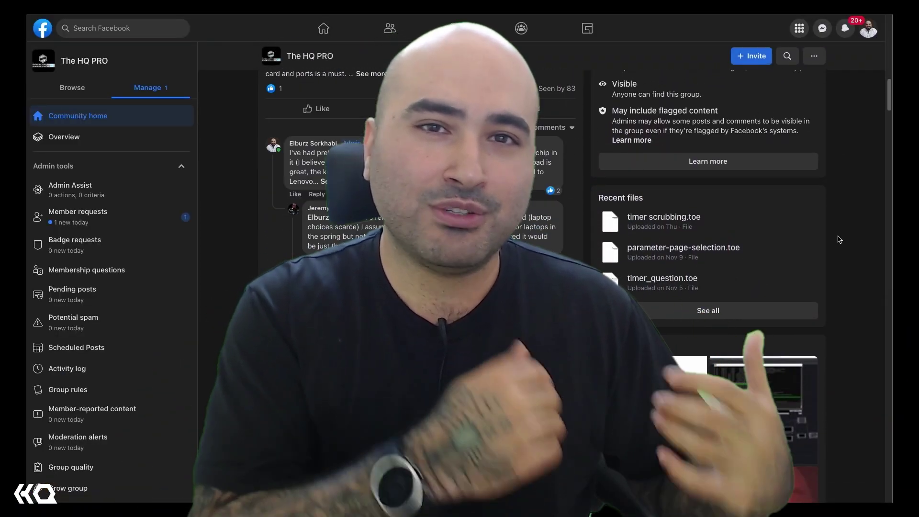
scroll(839, 239, down, 4)
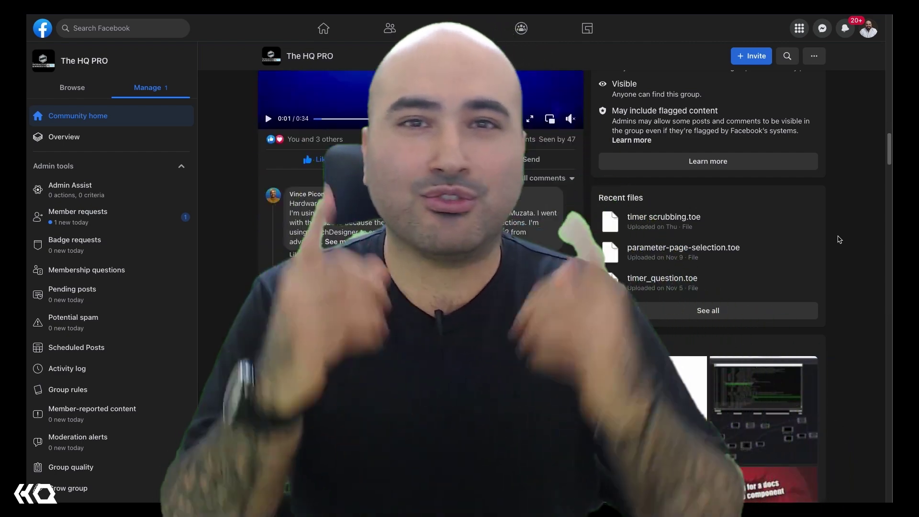